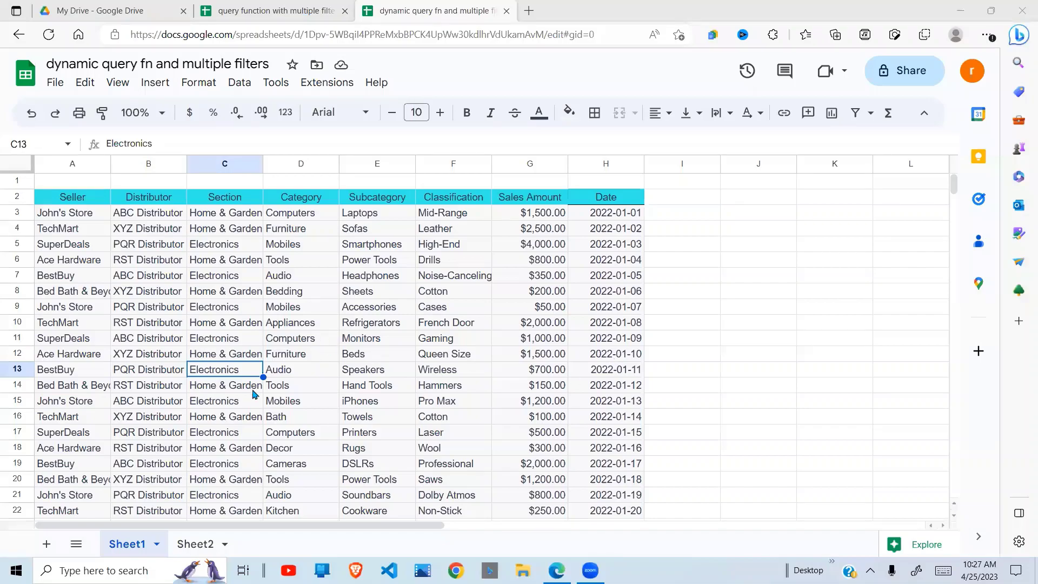
Switch to the "query function with multiple filters" spreadsheet and review the source data columns from Seller to Date on Sheet1
click(199, 544)
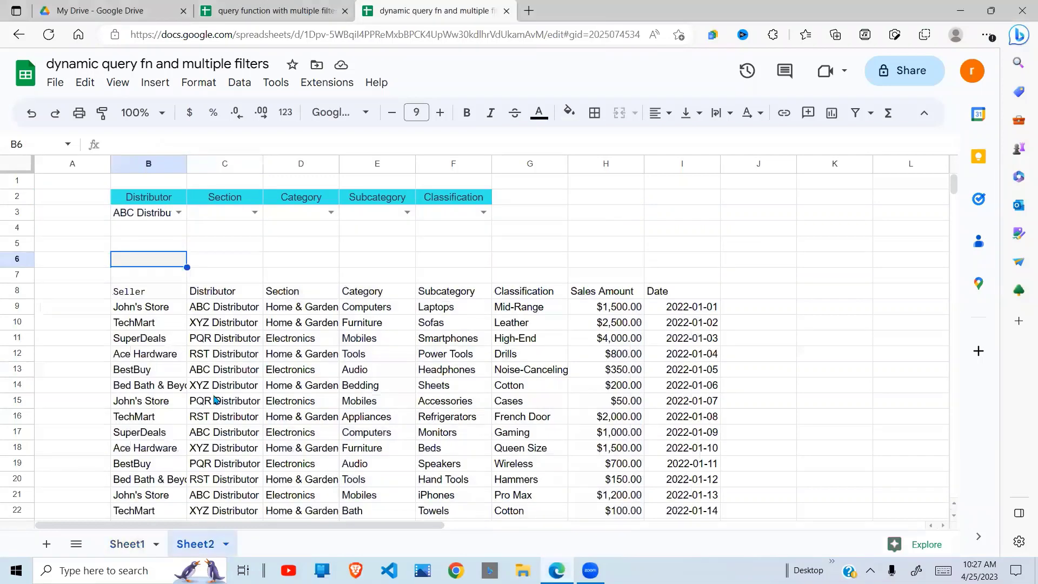
click(266, 12)
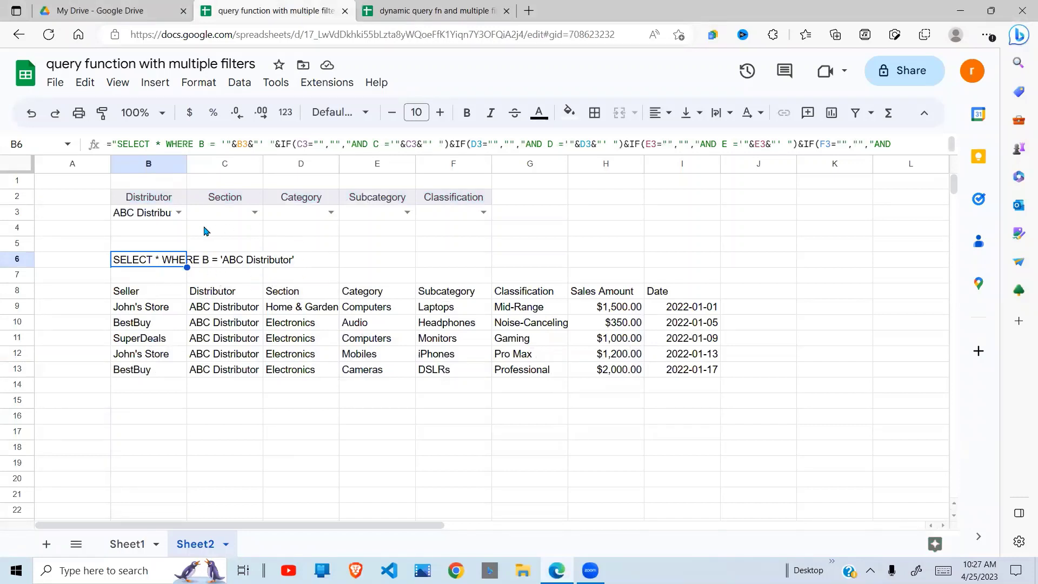
click(129, 545)
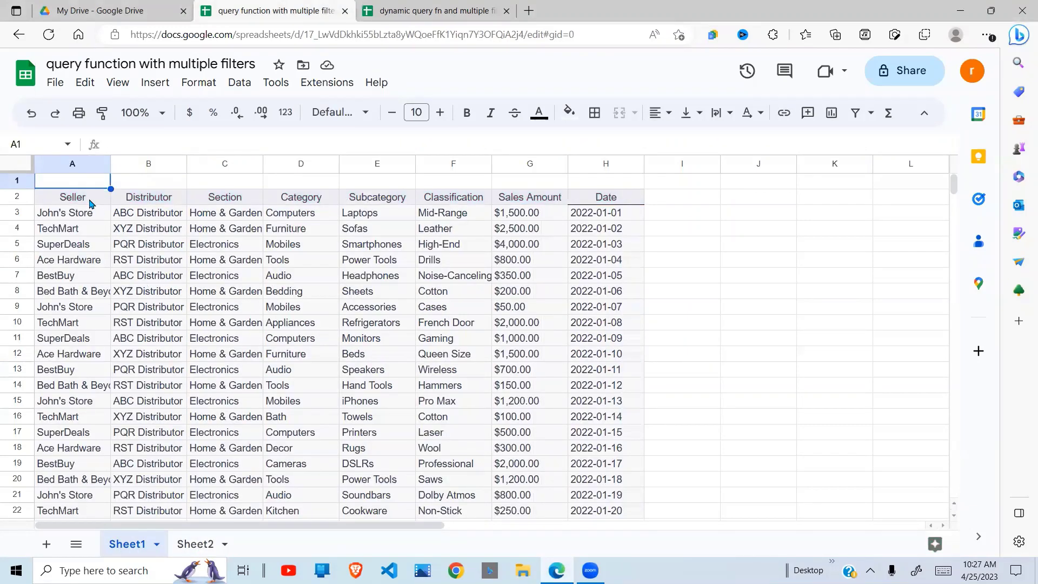
drag(92, 206, 83, 292)
drag(128, 263, 157, 291)
click(208, 246)
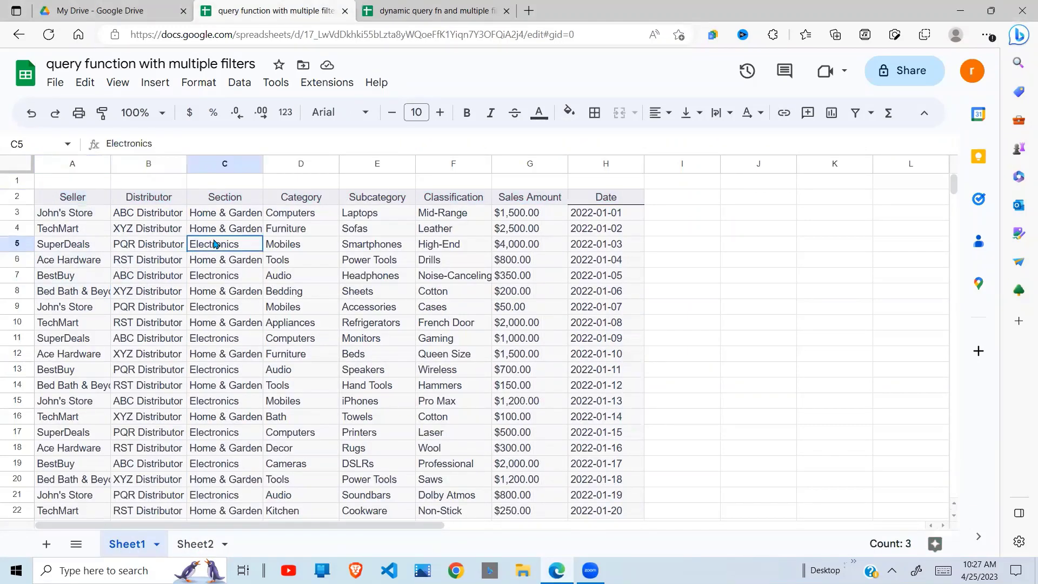
click(297, 216)
click(379, 214)
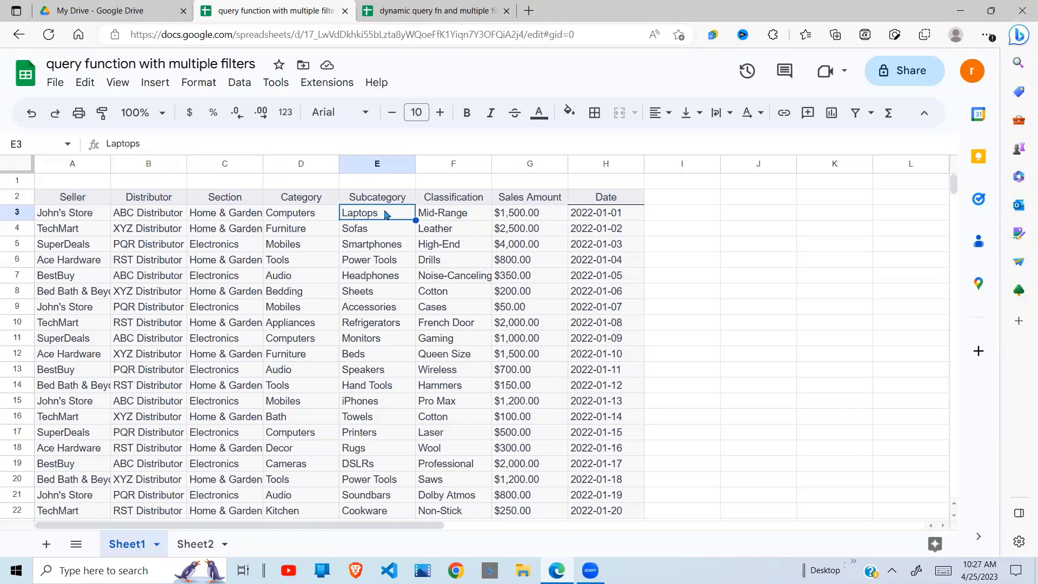
click(460, 229)
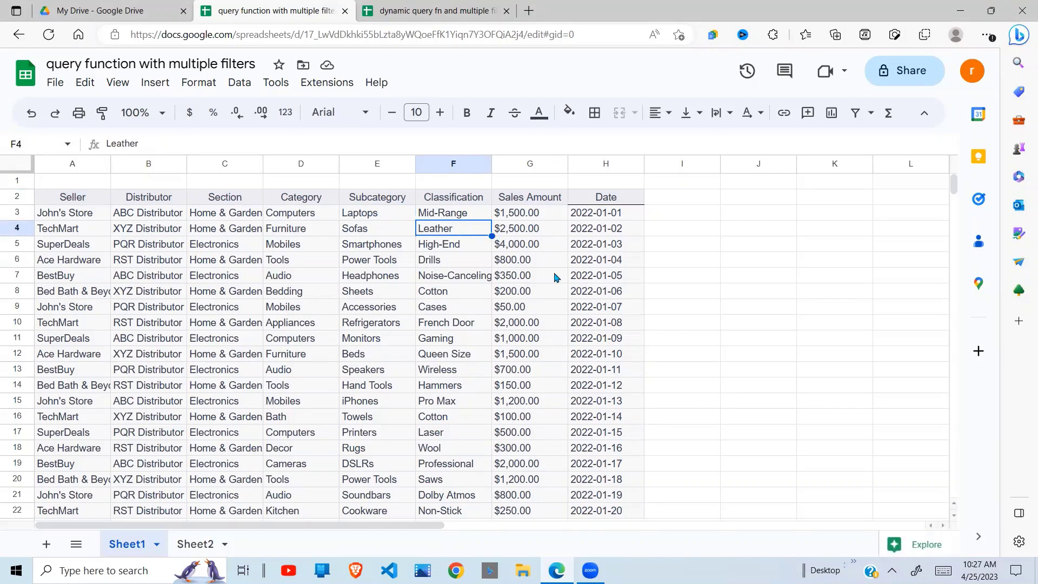
click(599, 247)
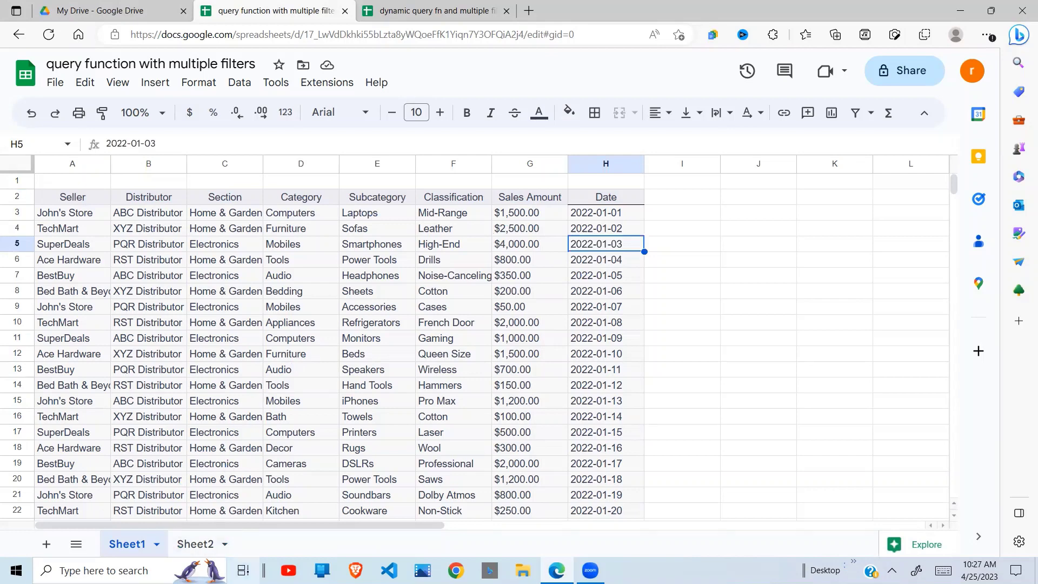
Examine the query text formula in B6, the filter cells in row 3 and the query output on Sheet2
click(195, 544)
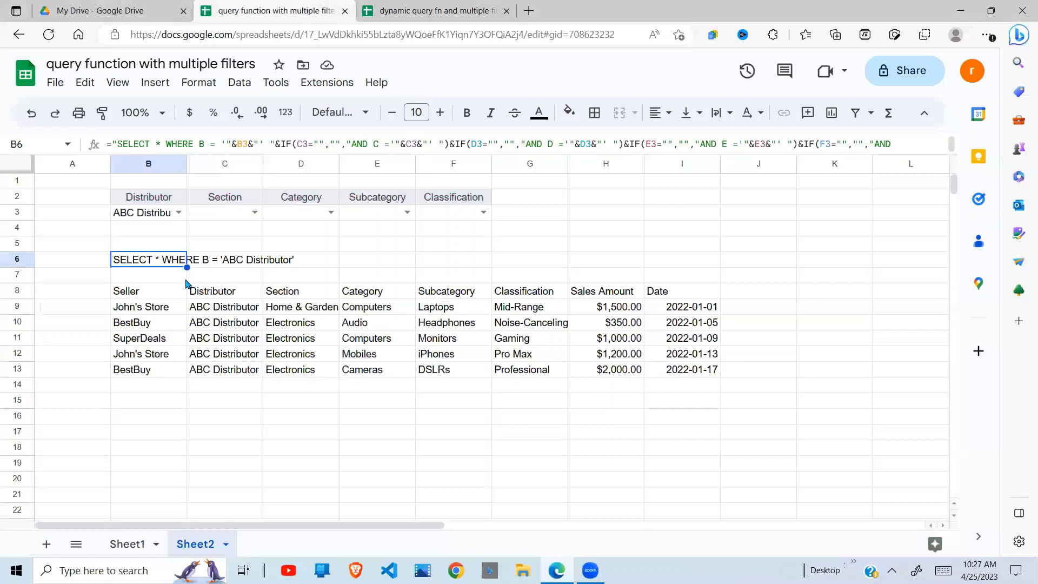
click(143, 307)
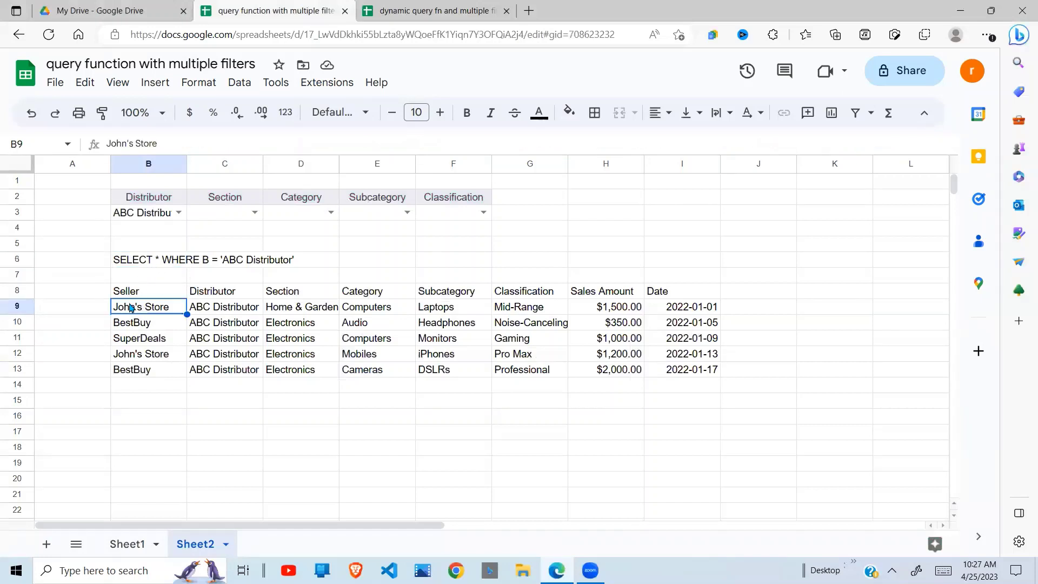
click(151, 258)
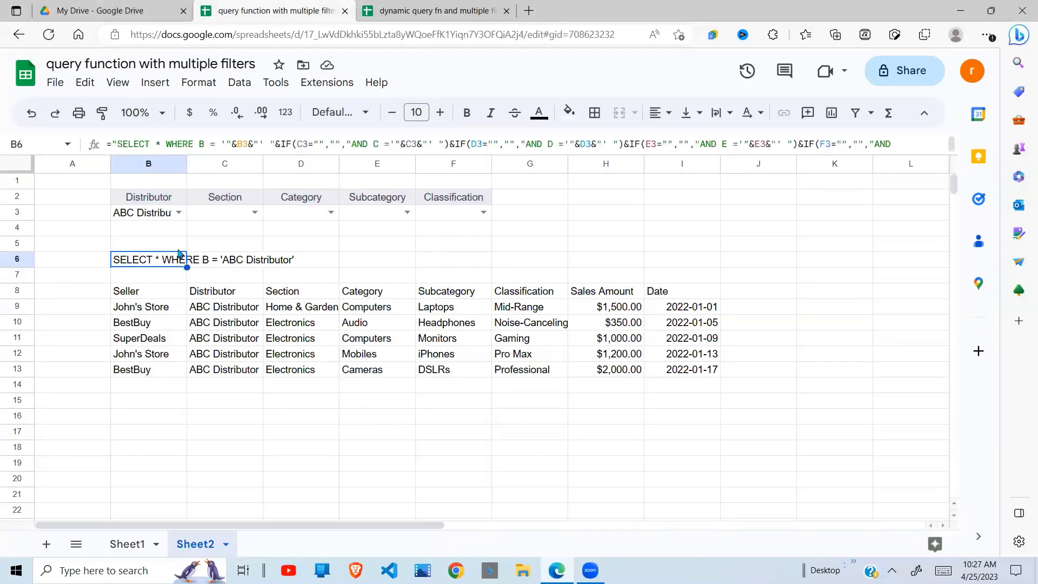
click(146, 214)
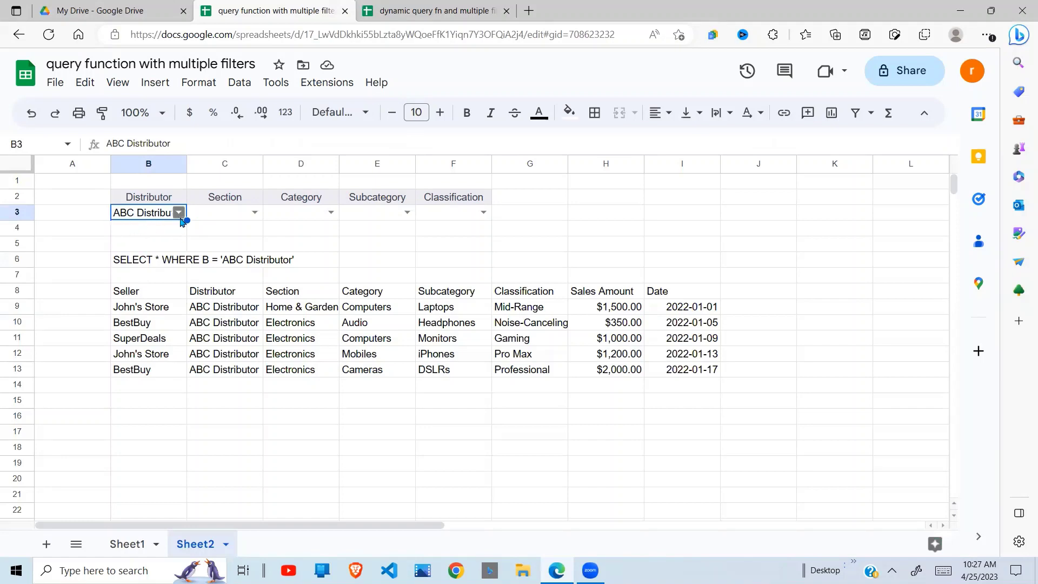
click(179, 213)
click(222, 216)
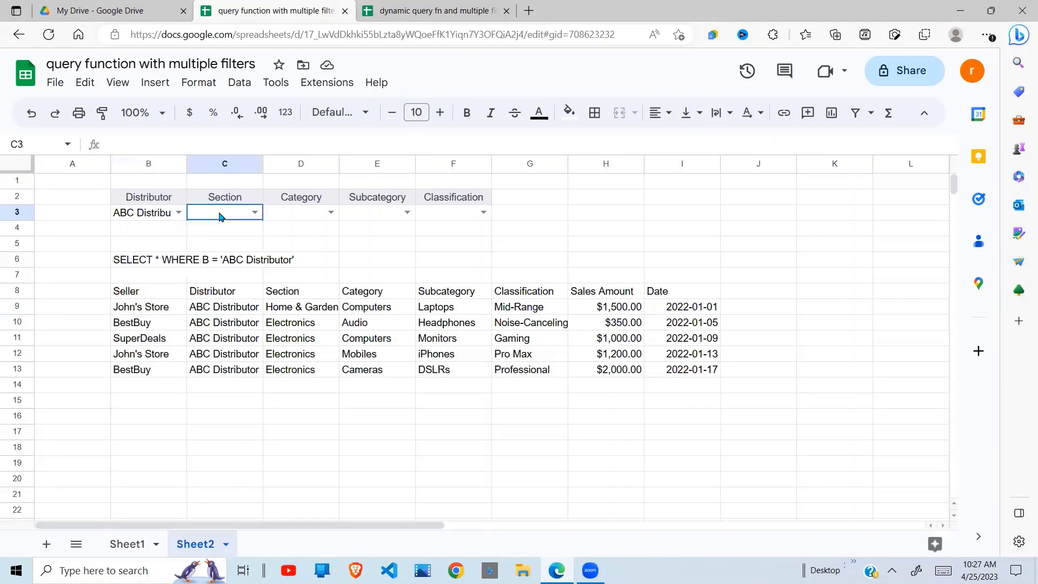
click(145, 265)
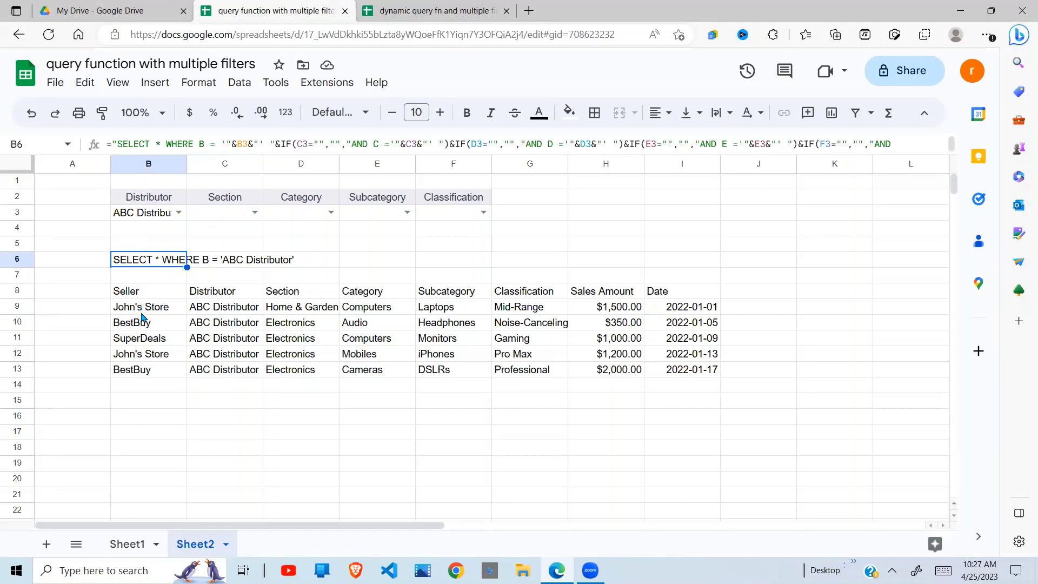
Set the Distributor filter in B3 to XYZ Distributor and check the query text and filtered rows
click(179, 212)
click(170, 250)
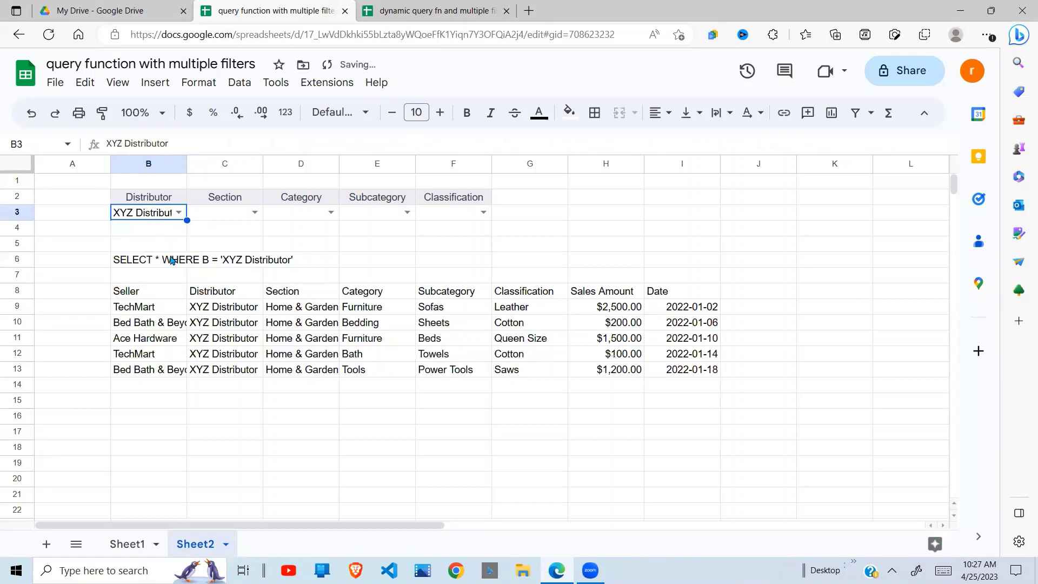
click(141, 262)
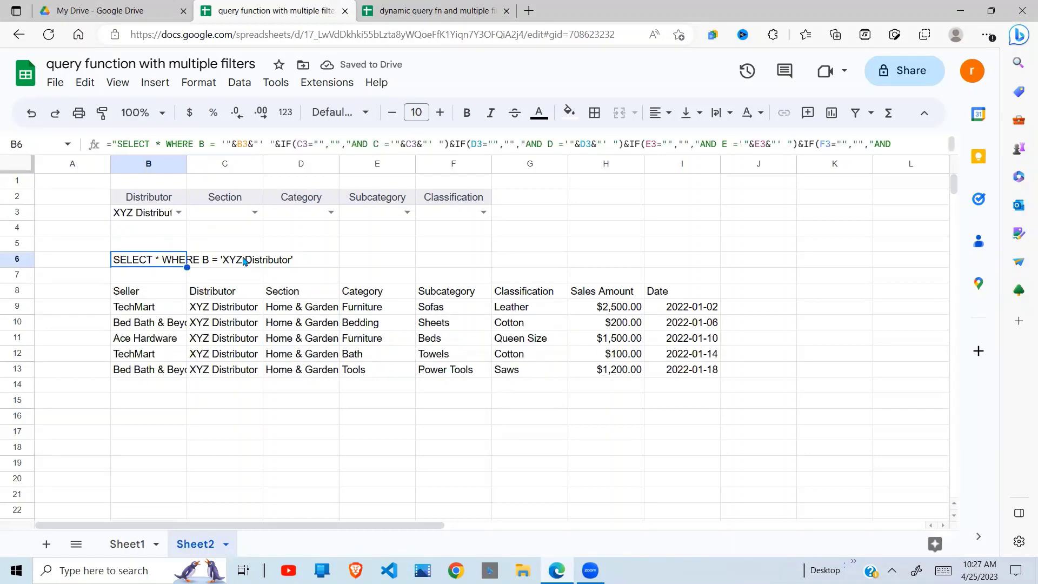
click(151, 310)
drag(232, 305, 241, 370)
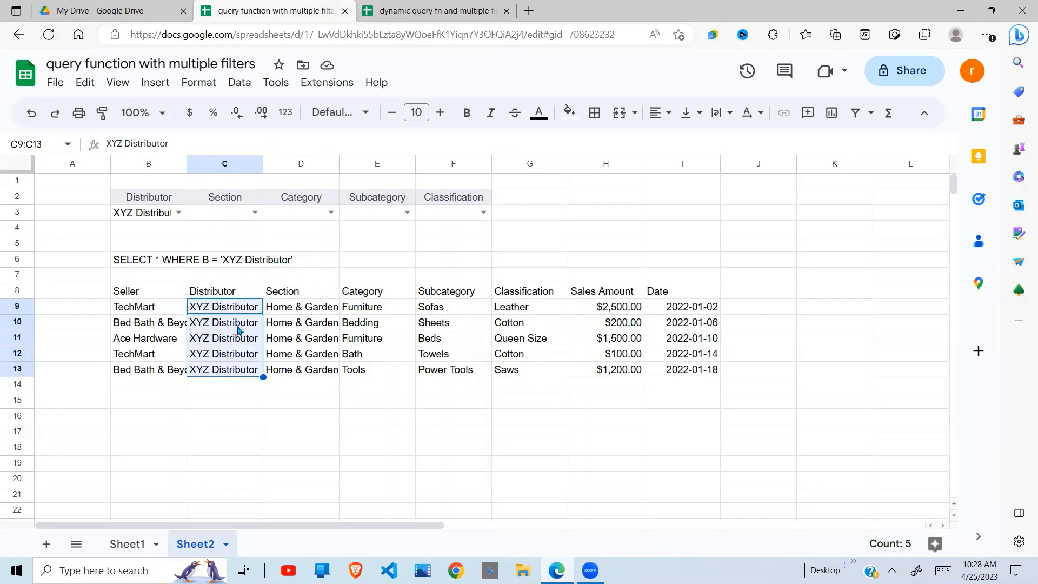
Set the Distributor filter in B3 to ABC Distributor and check the Distributor and Section columns of the output
click(170, 214)
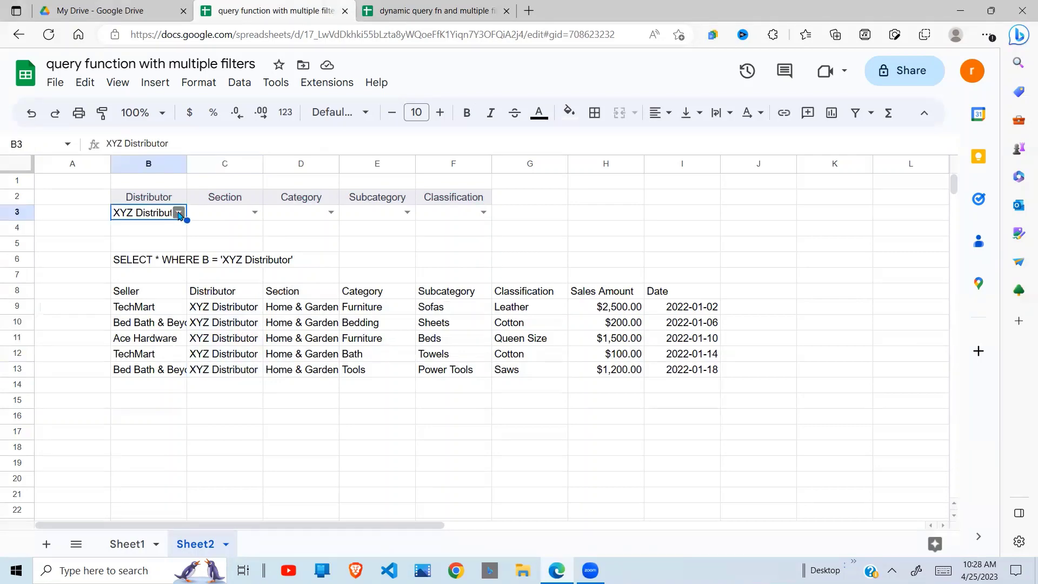
click(179, 213)
click(174, 239)
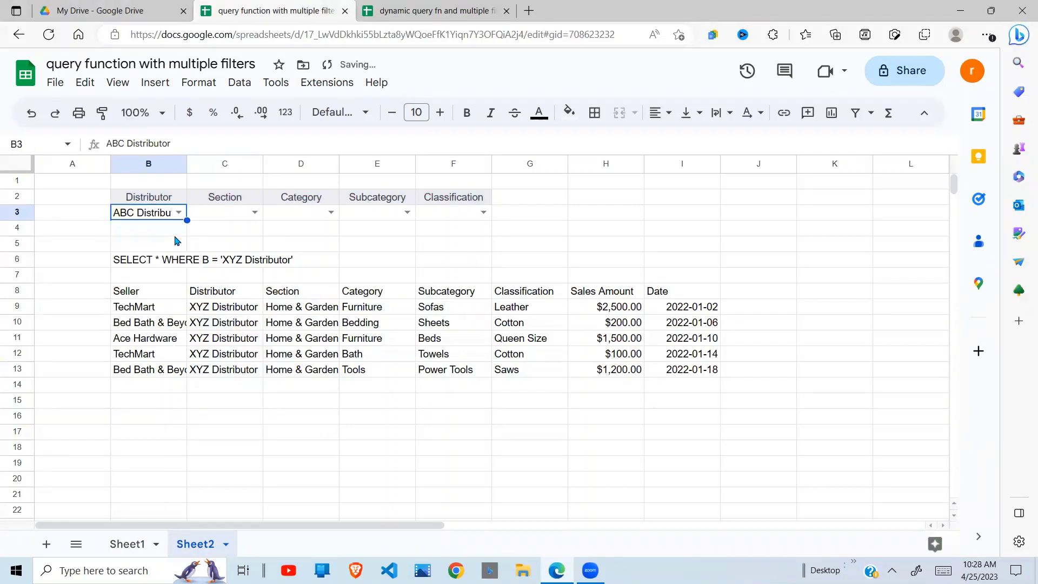
click(237, 310)
click(295, 323)
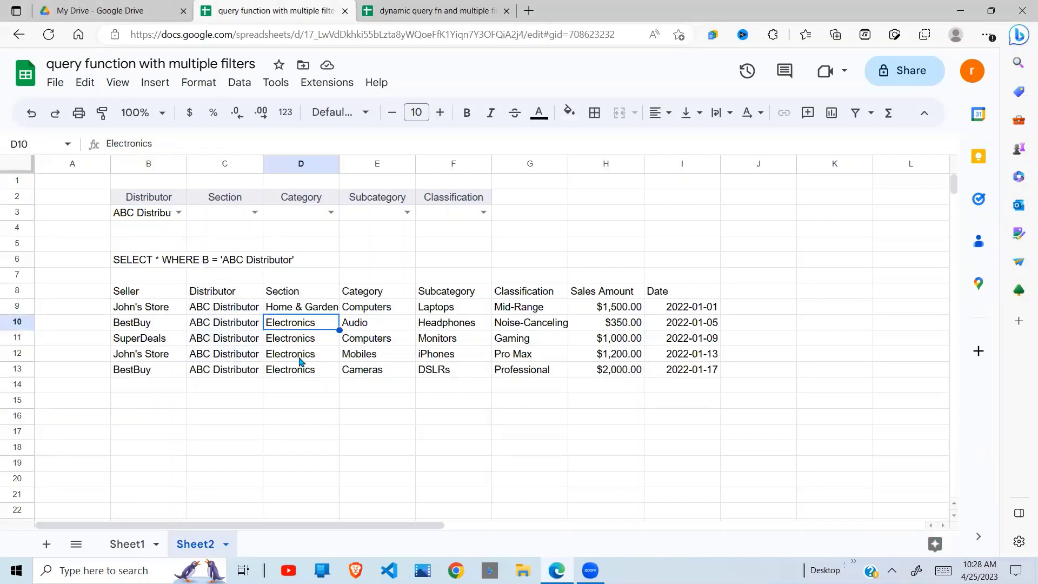
Set the Section filter in C3 to Electronics, check the filtered sections, and clear the filter again
click(254, 213)
click(239, 254)
drag(300, 314, 300, 354)
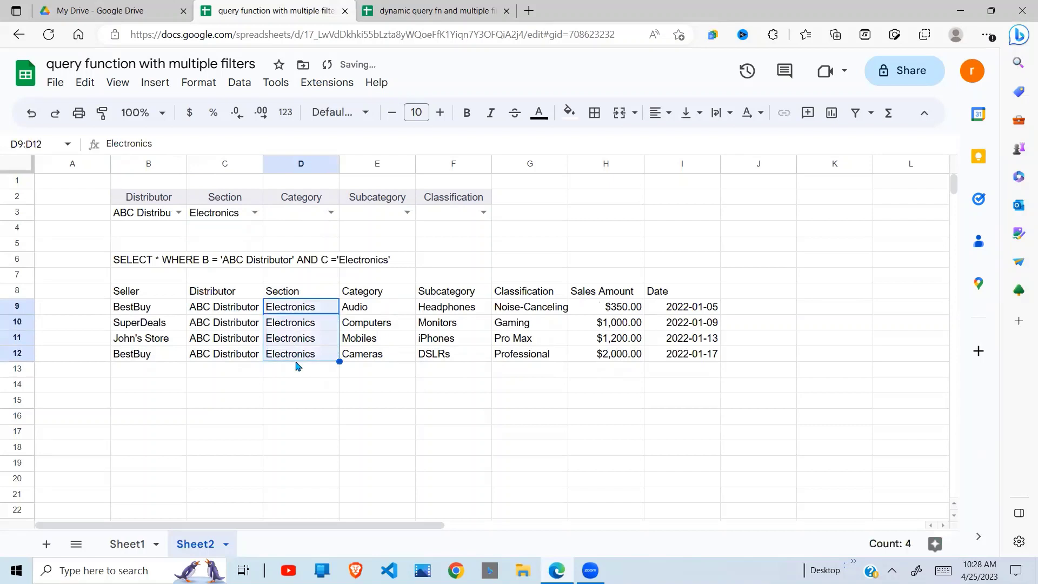
click(236, 213)
key(Delete)
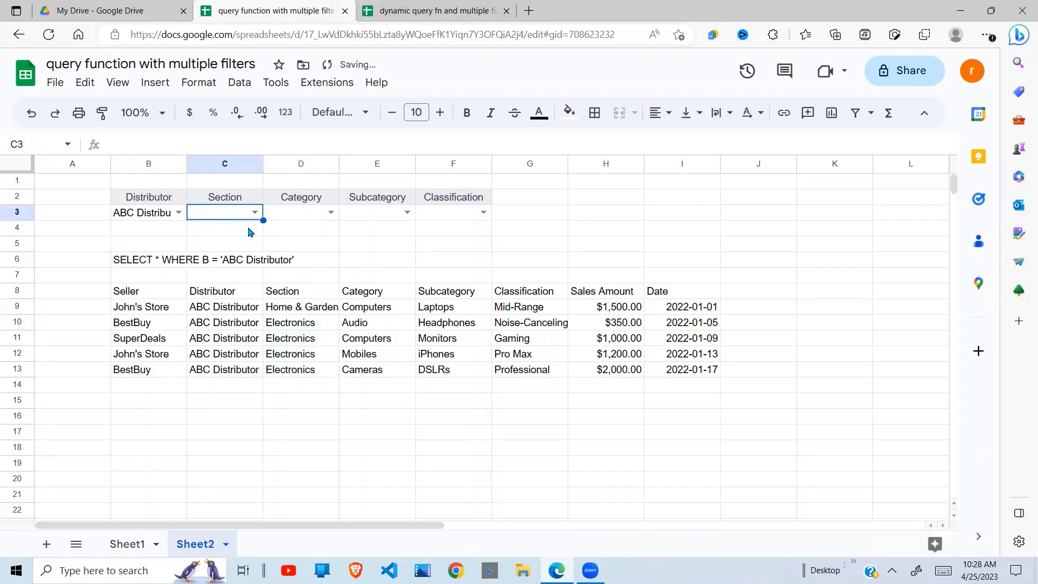
Try the Section filter in C3 with Home & Garden and clear it again
drag(322, 310, 324, 385)
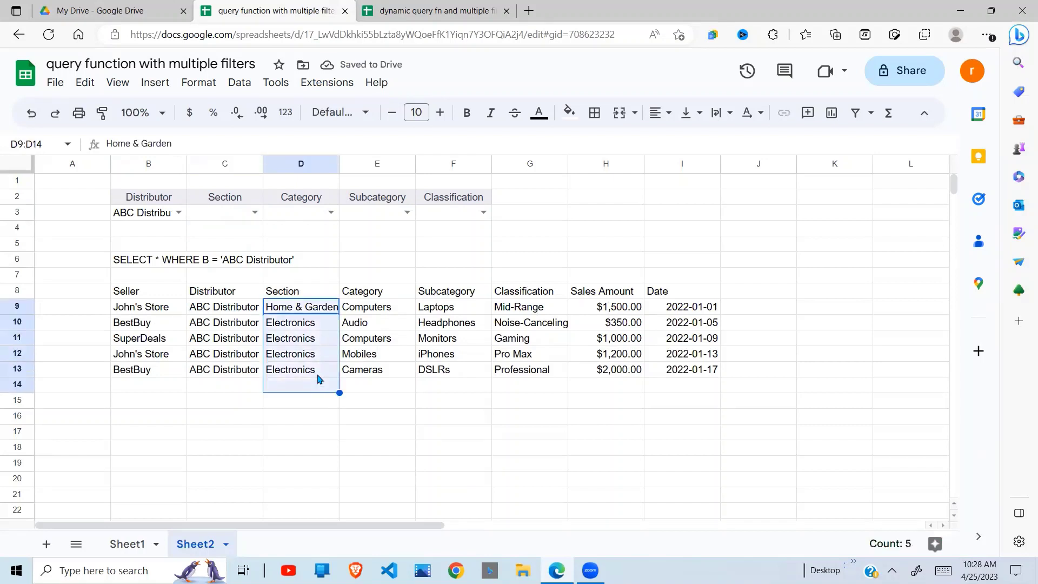
click(255, 213)
click(246, 229)
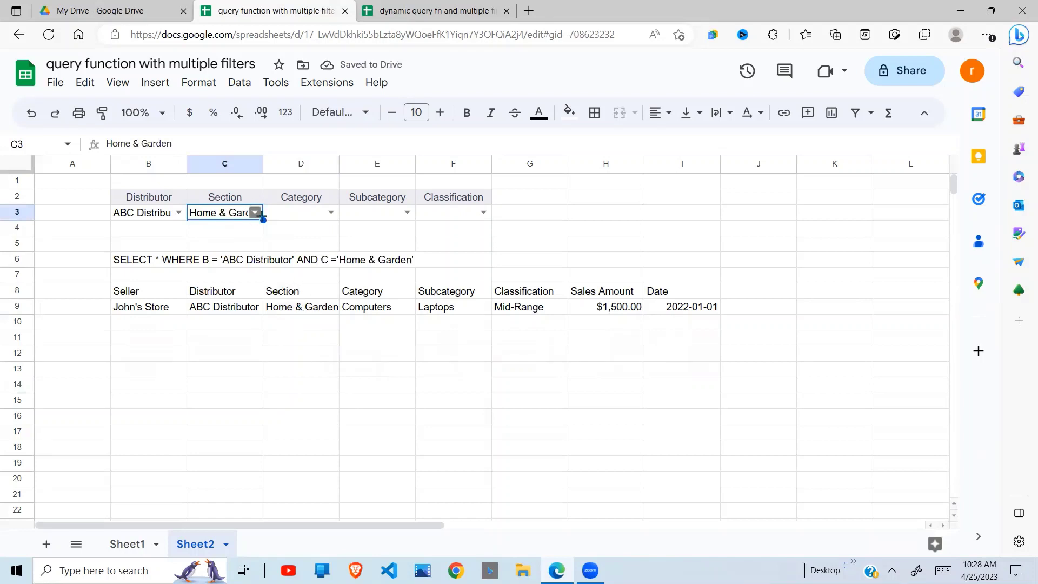
key(Delete)
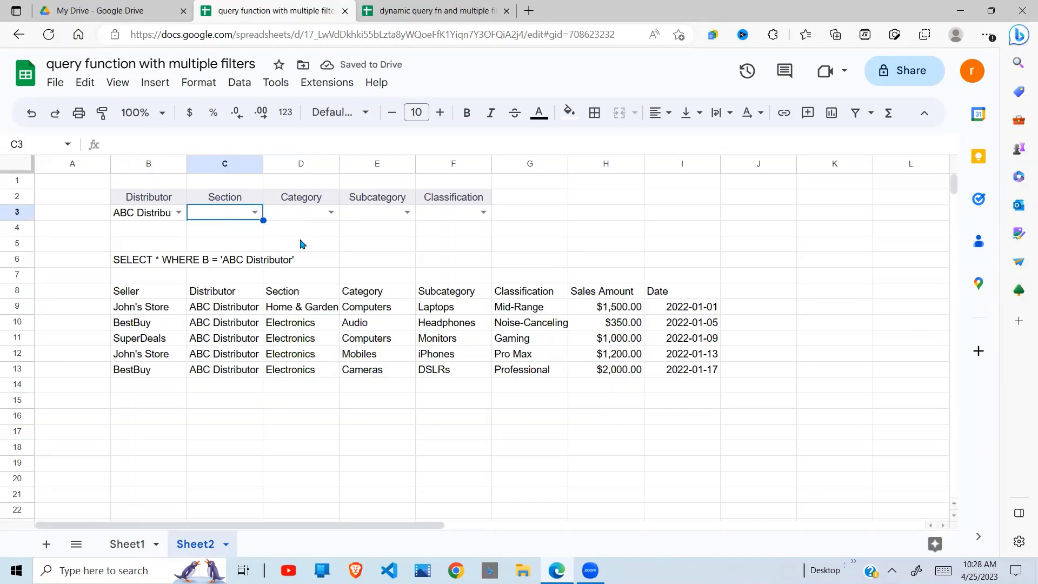
View the Category filter's choices, and set the Section filter in C3 to Electronics
click(331, 212)
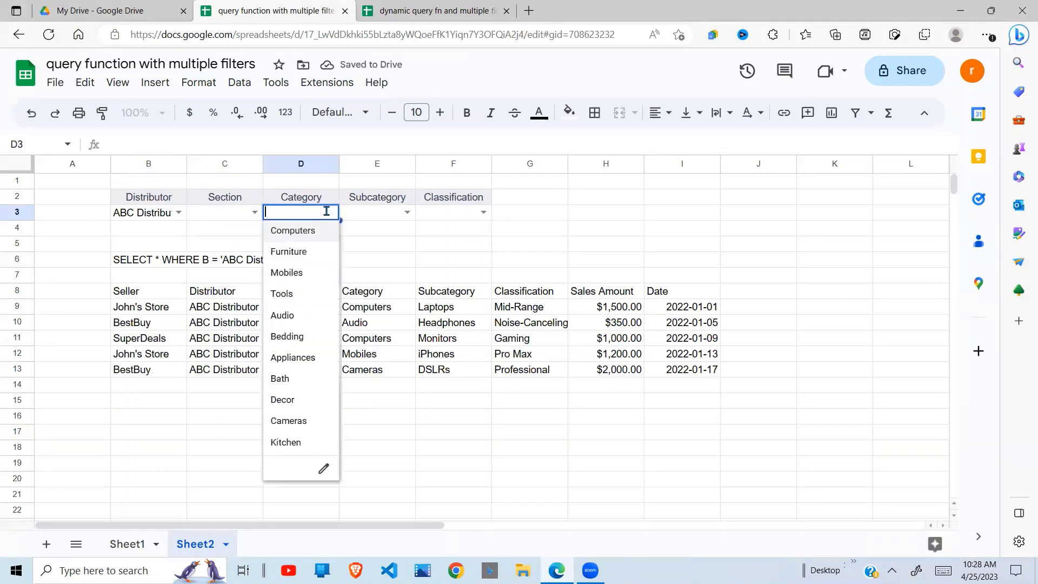
click(254, 213)
click(234, 251)
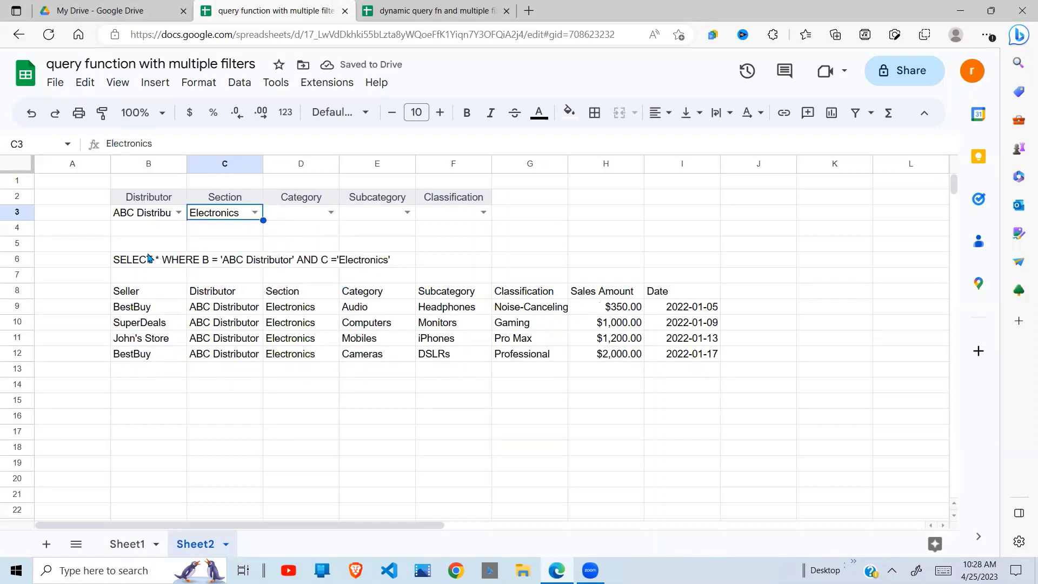
Set the Category filter in D3 to Audio and check the filtered row
click(331, 212)
click(237, 246)
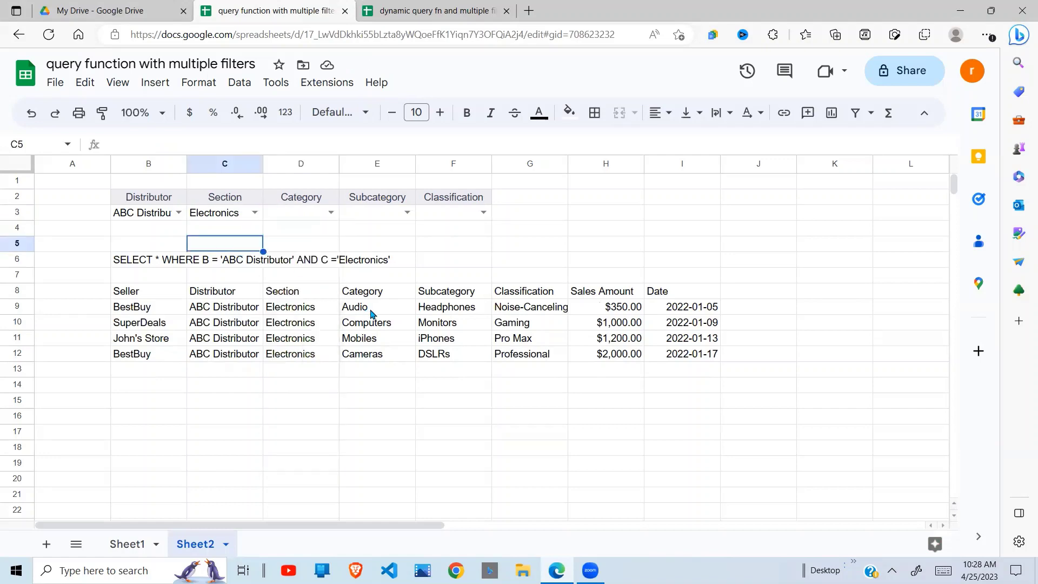
click(370, 311)
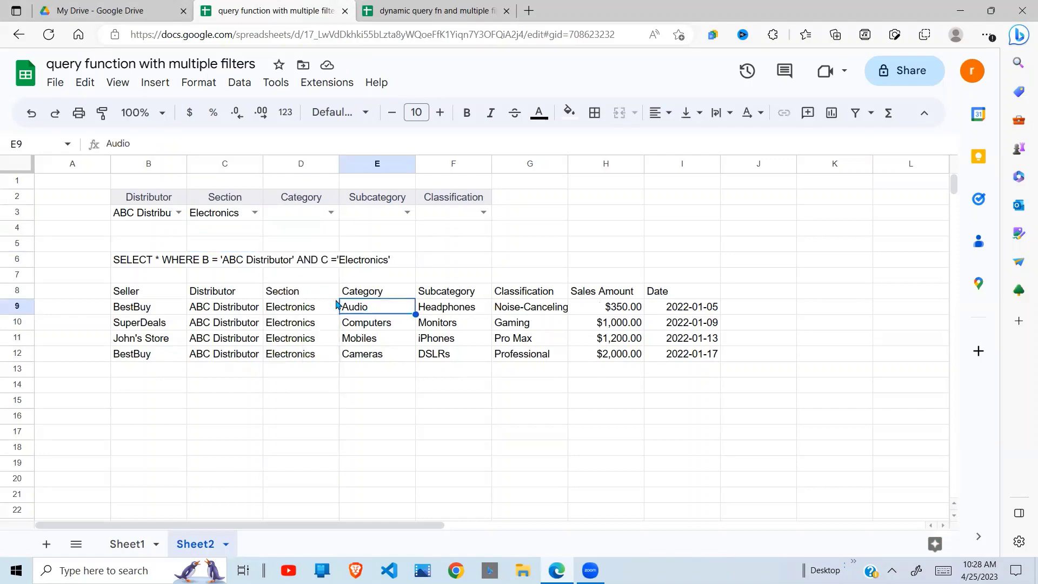
click(331, 213)
click(291, 322)
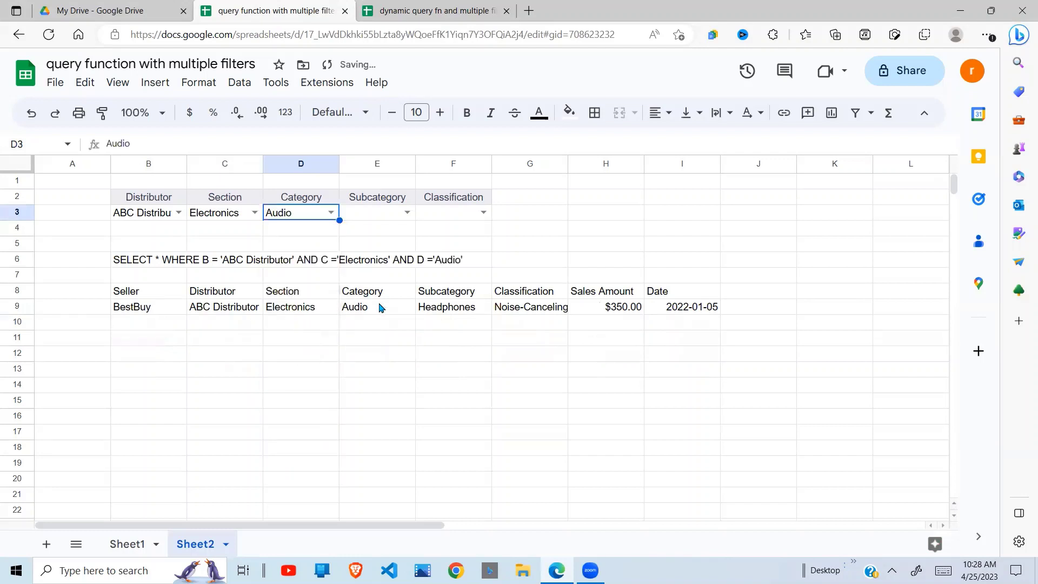
drag(359, 308, 644, 320)
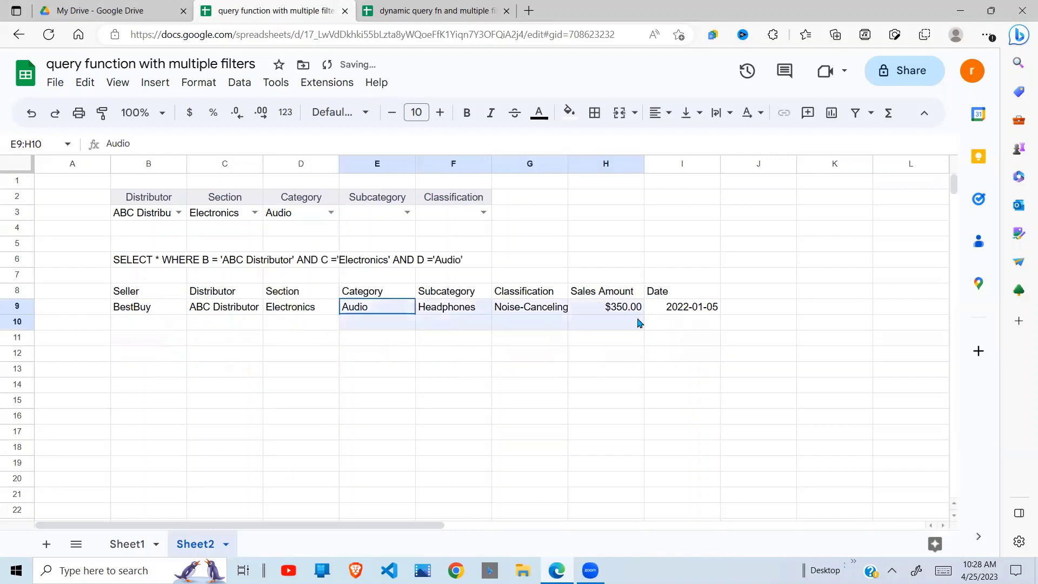
Set the Subcategory filter in E3 to Headphones and view the Classification filter's choices without selecting one
click(407, 212)
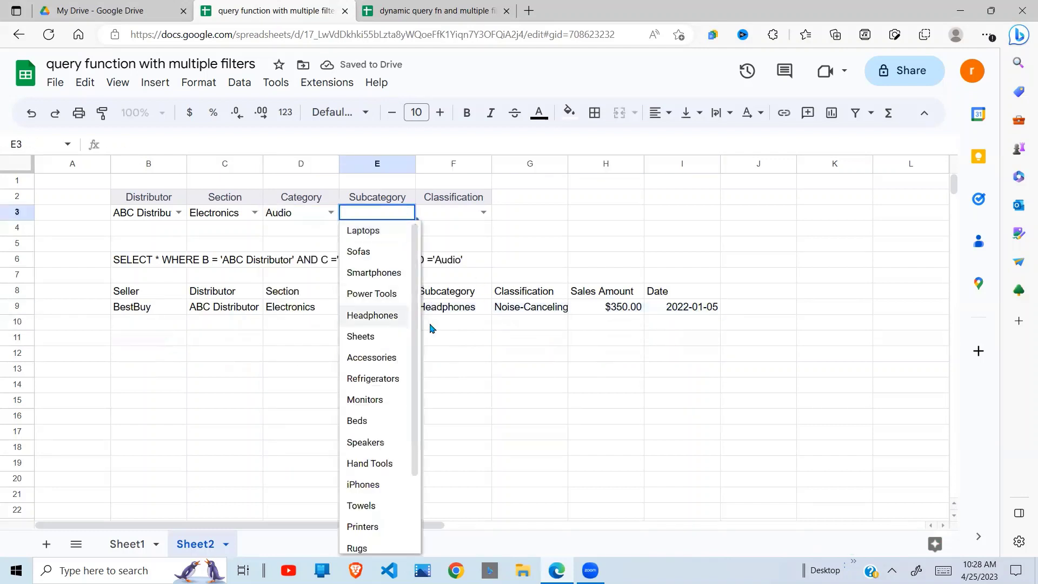
click(395, 322)
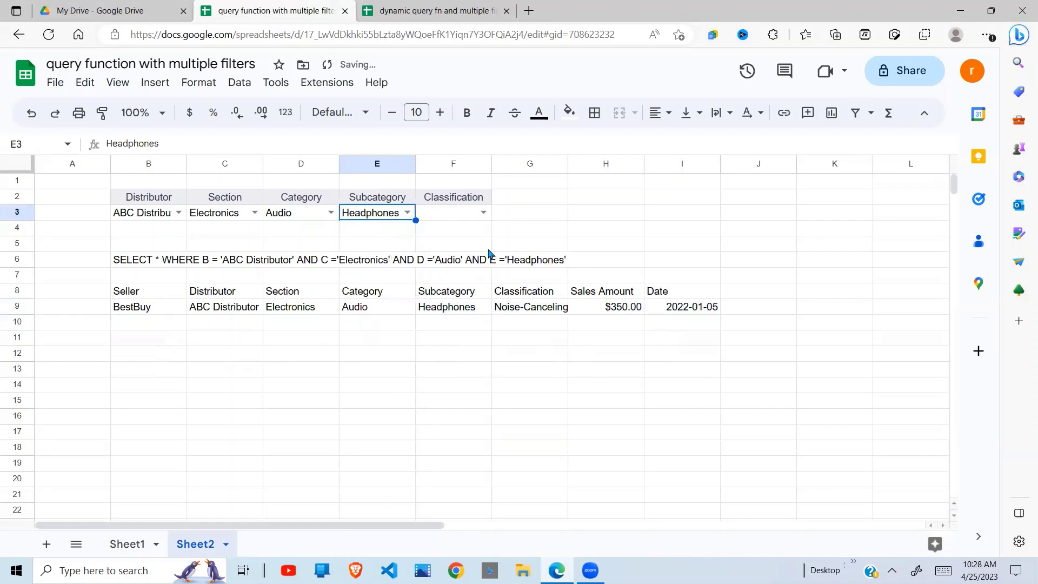
click(483, 212)
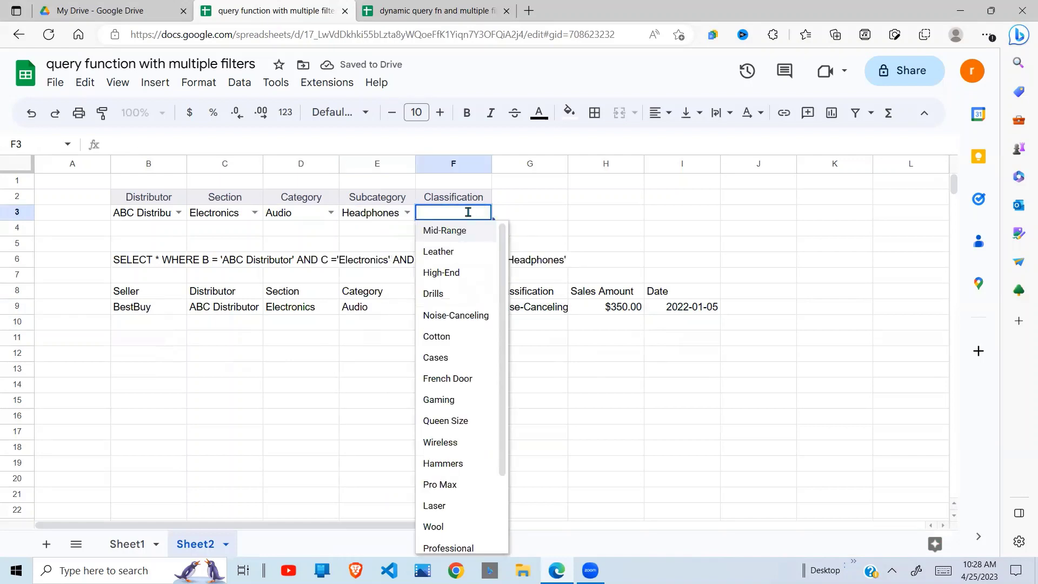
click(393, 231)
click(530, 307)
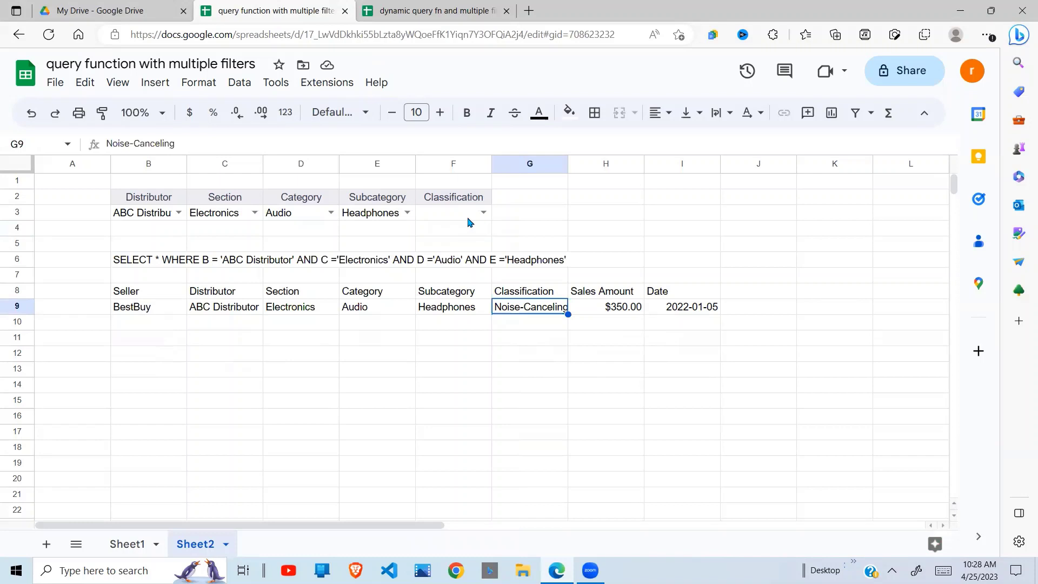
Try the Subcategory filter in E3 with Sofas, check the result area, and set it back to Headphones
click(407, 212)
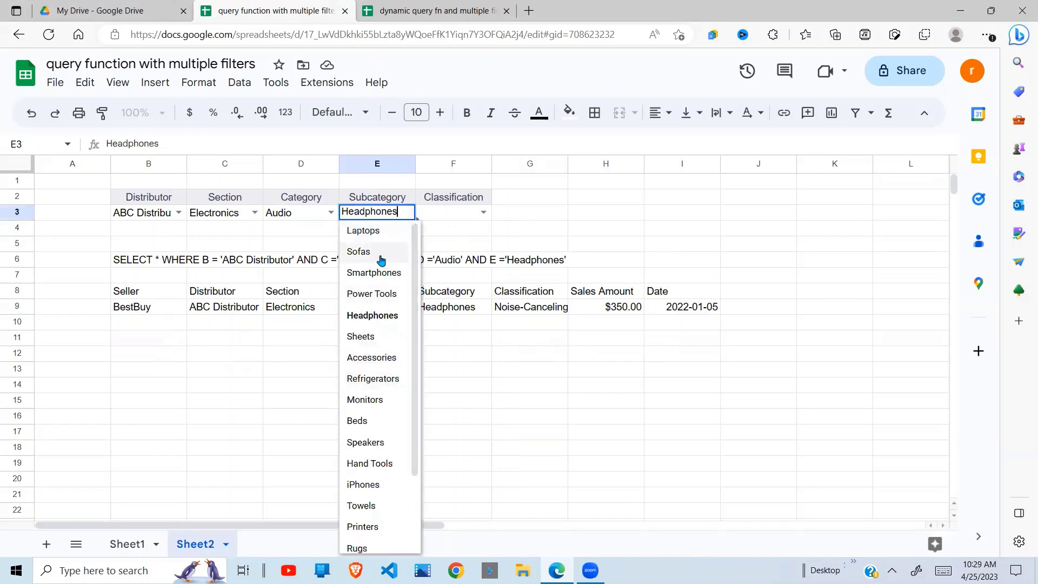
click(358, 252)
drag(153, 311, 656, 361)
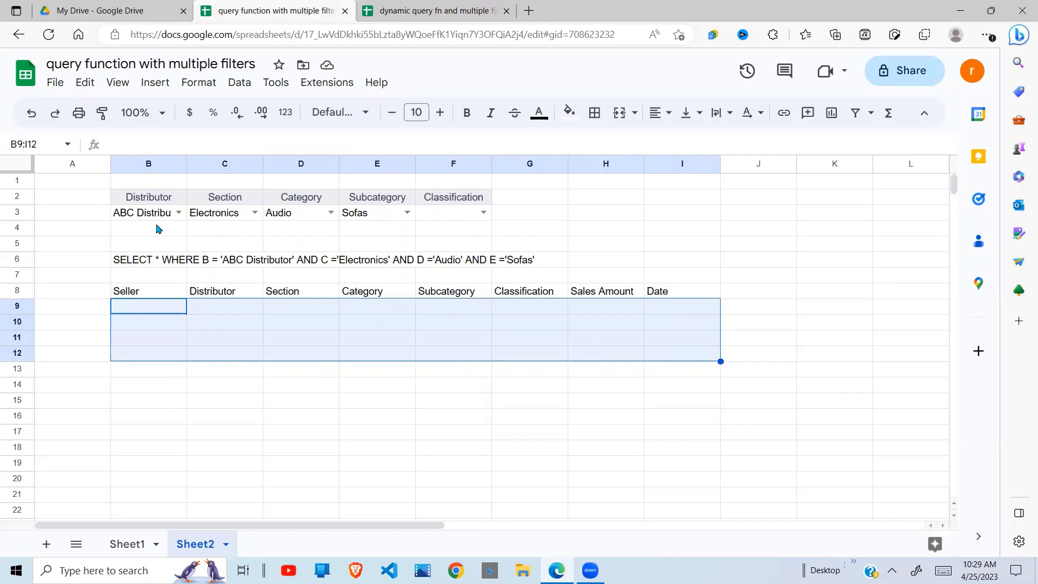
click(407, 212)
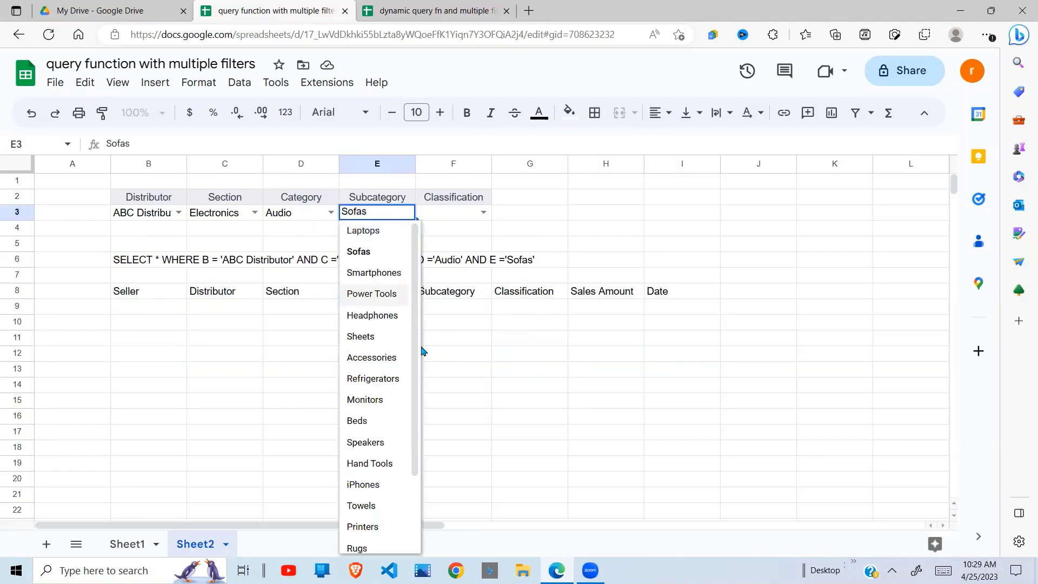
click(373, 316)
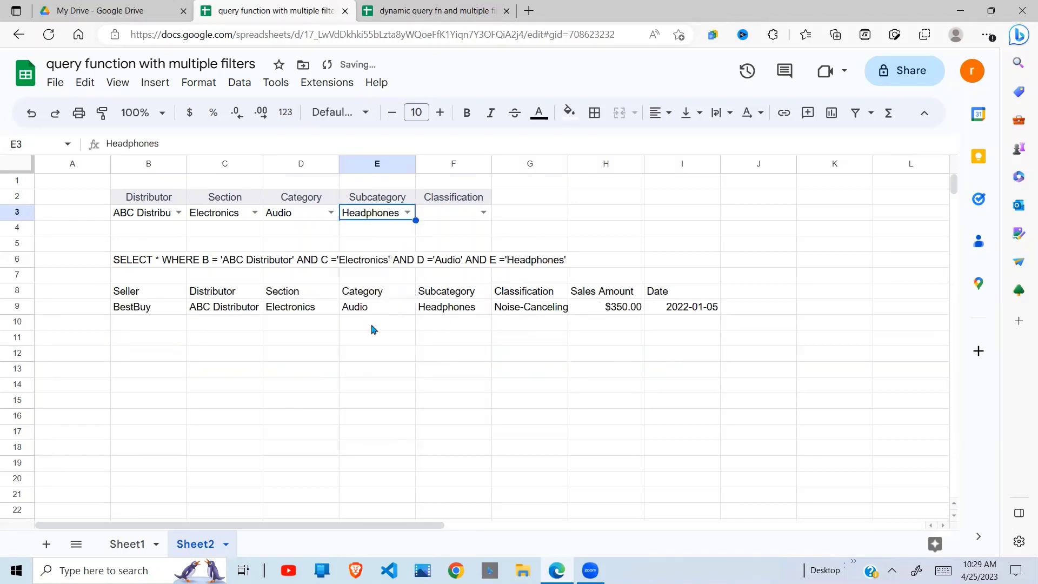
View the B6 formula, switch to the "dynamic query fn and multiple filters" spreadsheet, and examine its B8 QUERY formula and Sheet1 source data
click(162, 260)
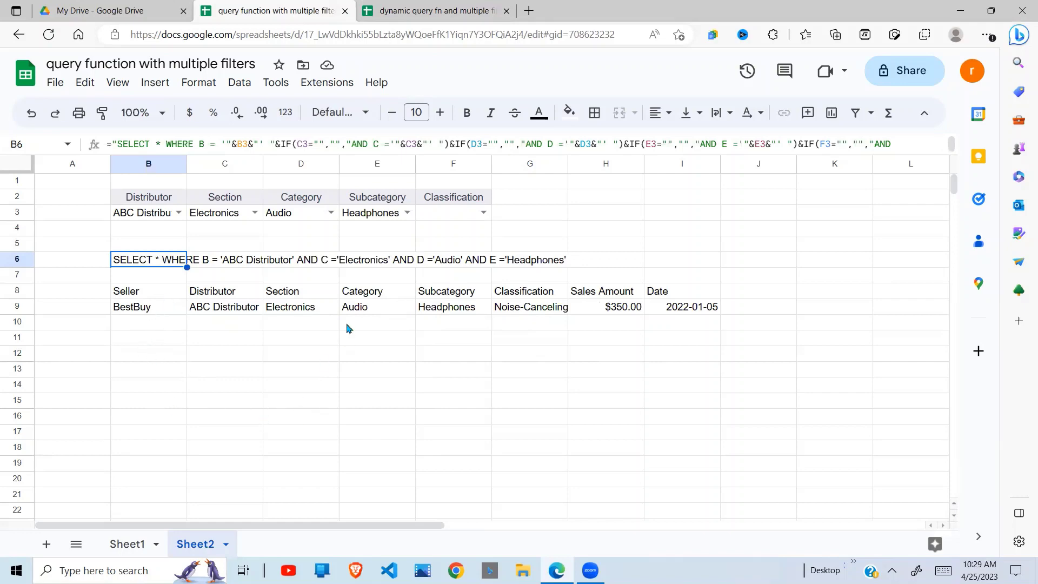
click(438, 11)
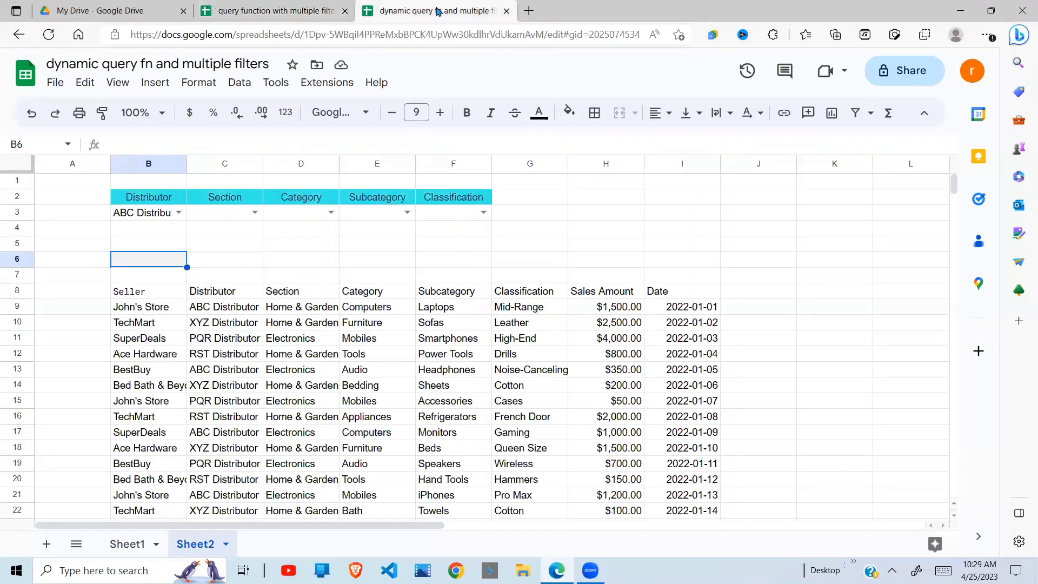
click(205, 323)
click(183, 294)
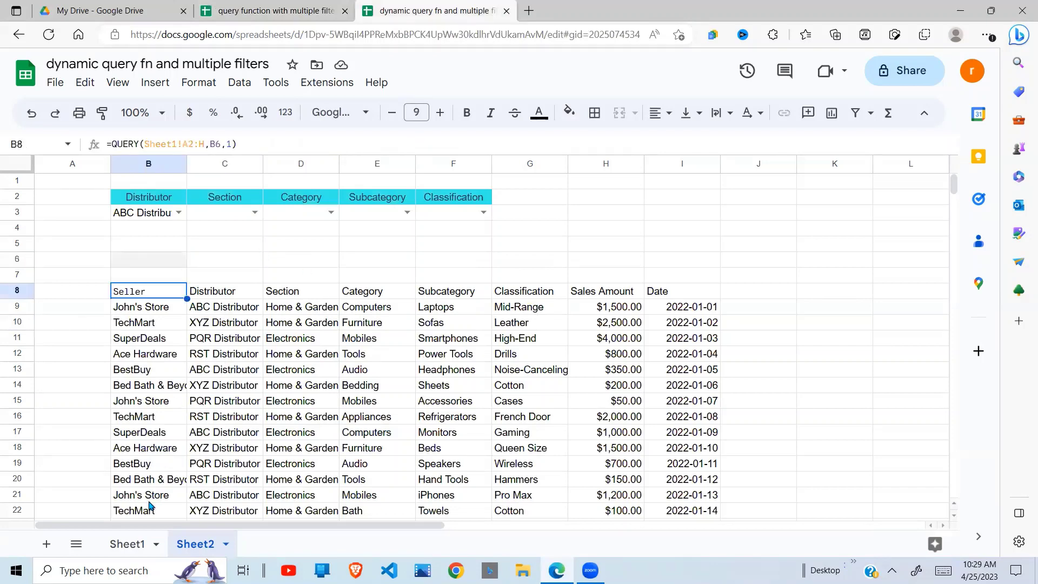
click(128, 541)
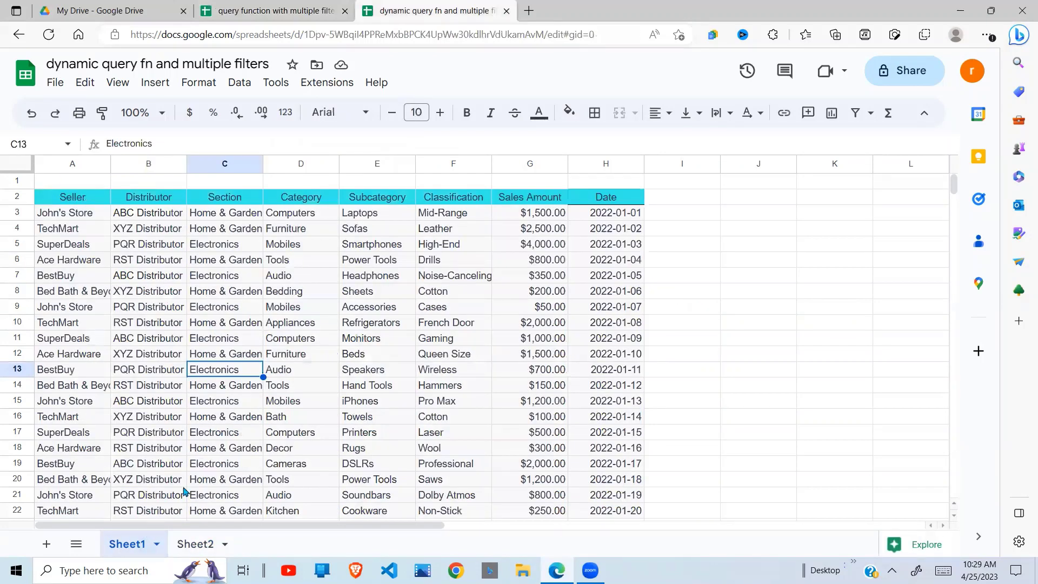
click(195, 544)
click(152, 307)
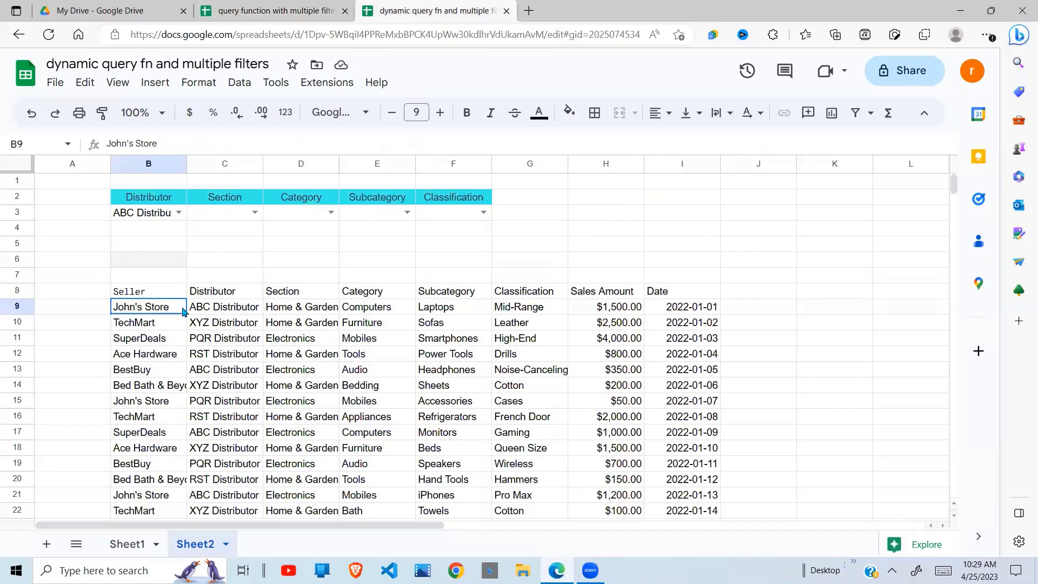
click(155, 294)
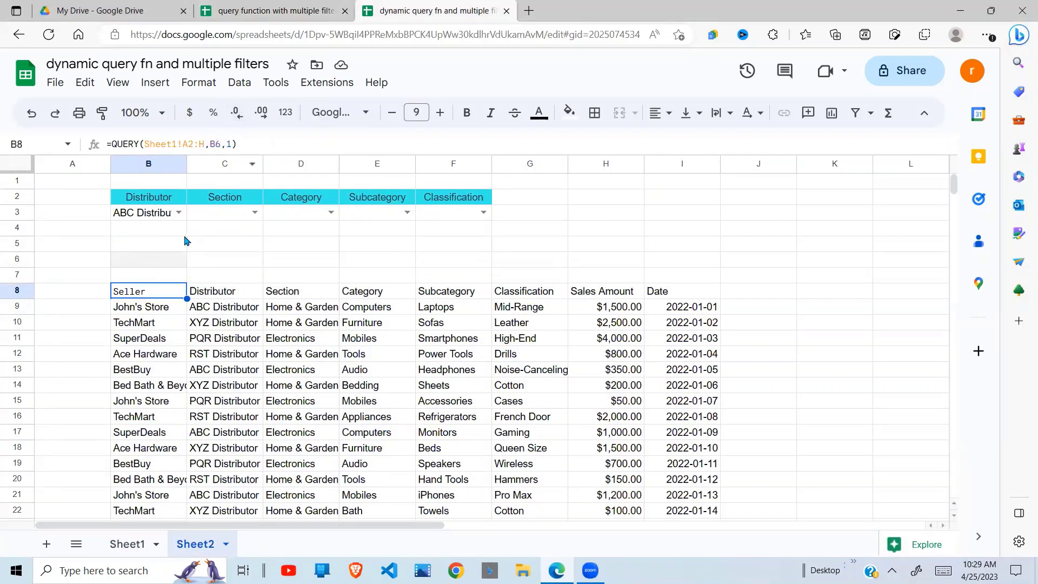
Examine the empty query cell B6 alongside the QUERY formula in B8 and its result rows on Sheet2
click(159, 262)
click(141, 297)
drag(153, 306, 573, 437)
click(302, 463)
click(151, 262)
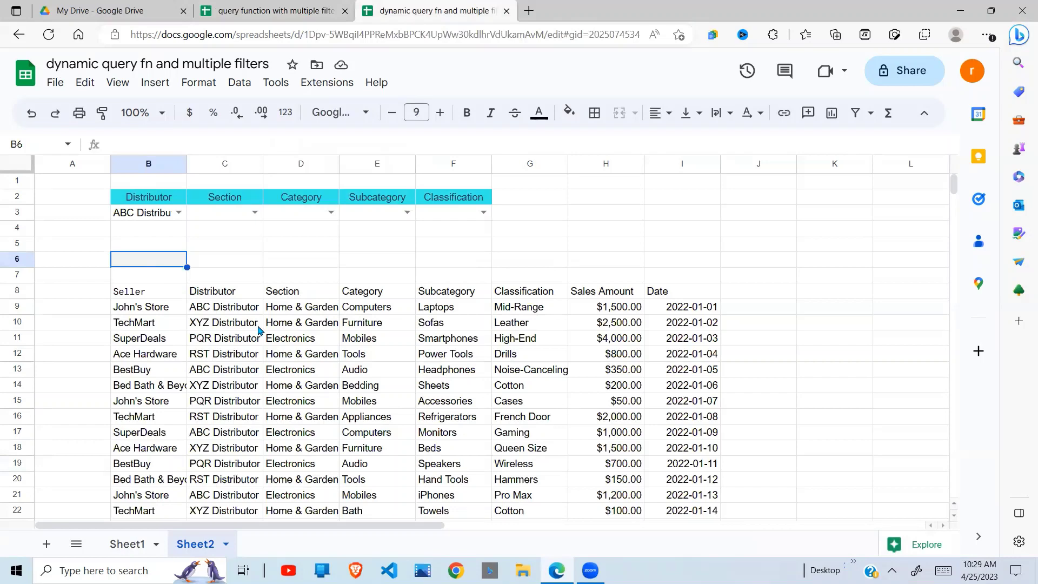
click(155, 294)
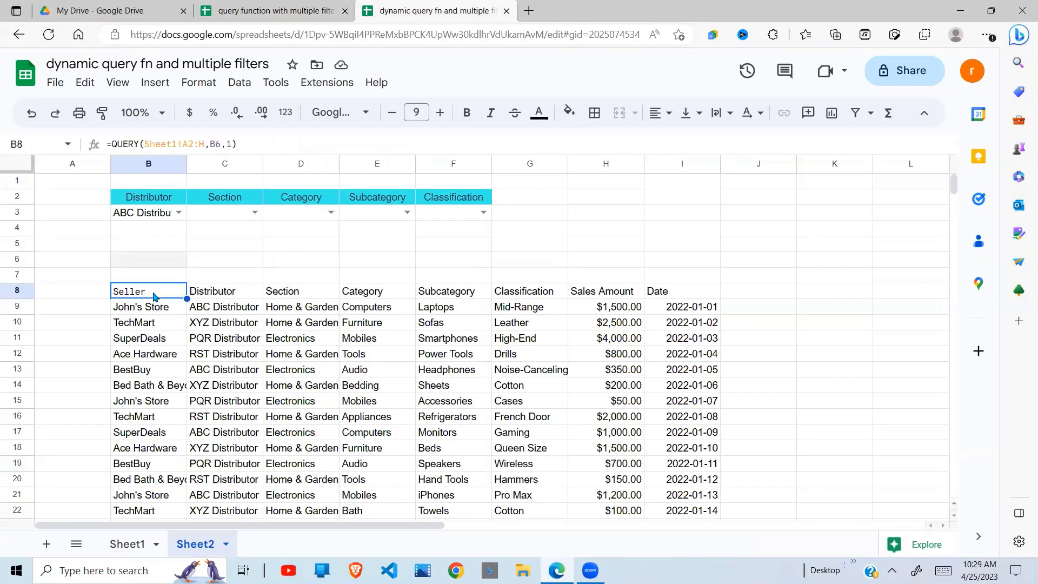
click(145, 256)
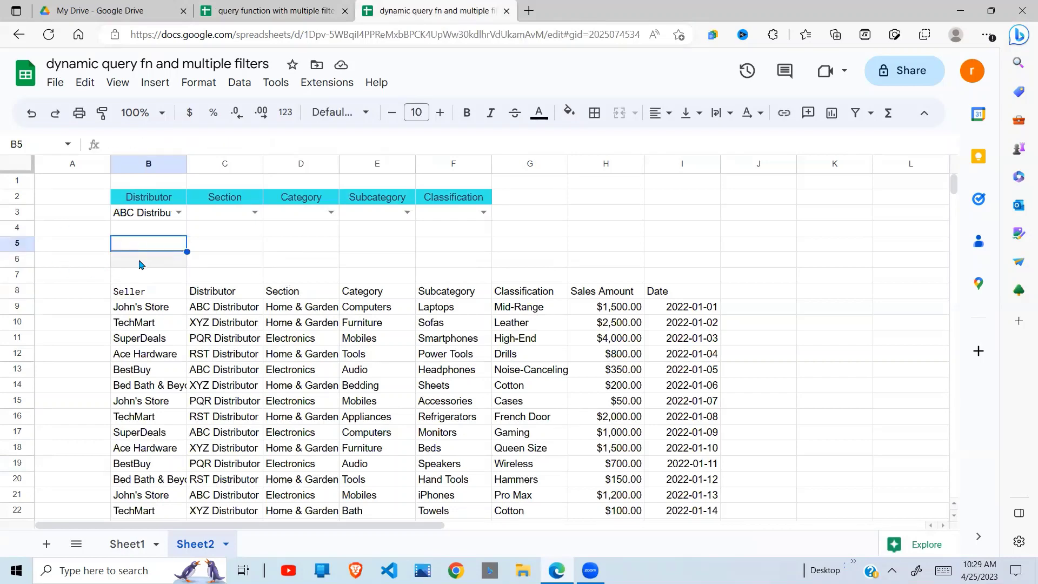
click(151, 297)
Begin the query-string formula in B6 with ="SELECT * WHERE followed by a space
click(169, 263)
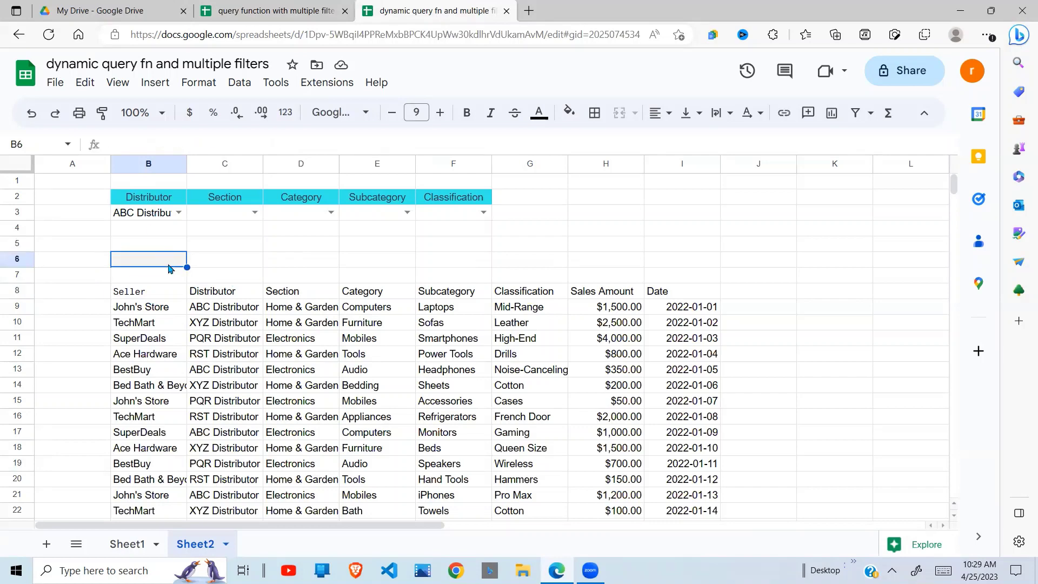
text(=)
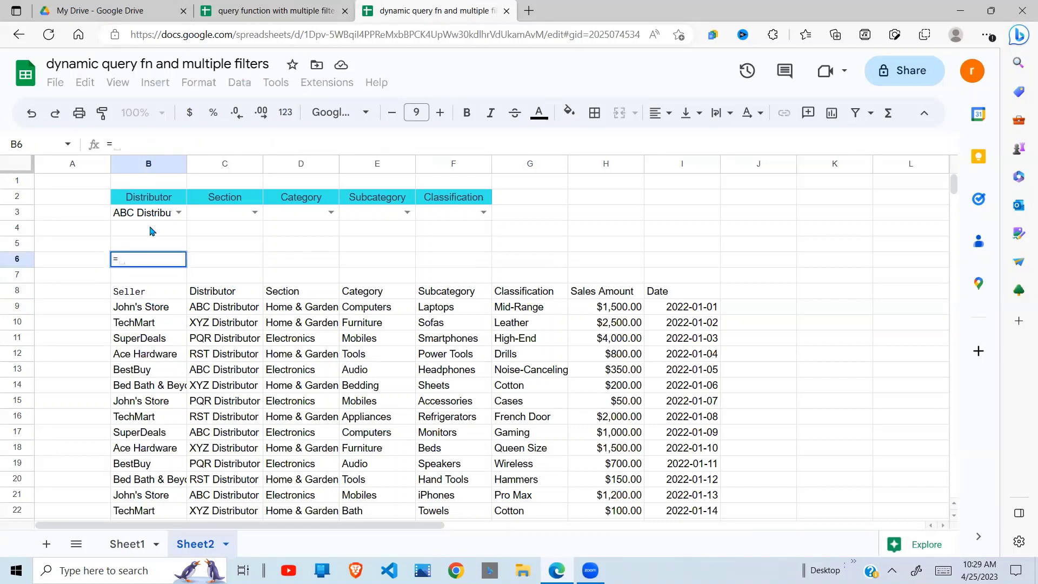
text("selle)
key(BackSpace)
key(BackSpace)
key(BackSpace)
key(BackSpace)
key(BackSpace)
text(S)
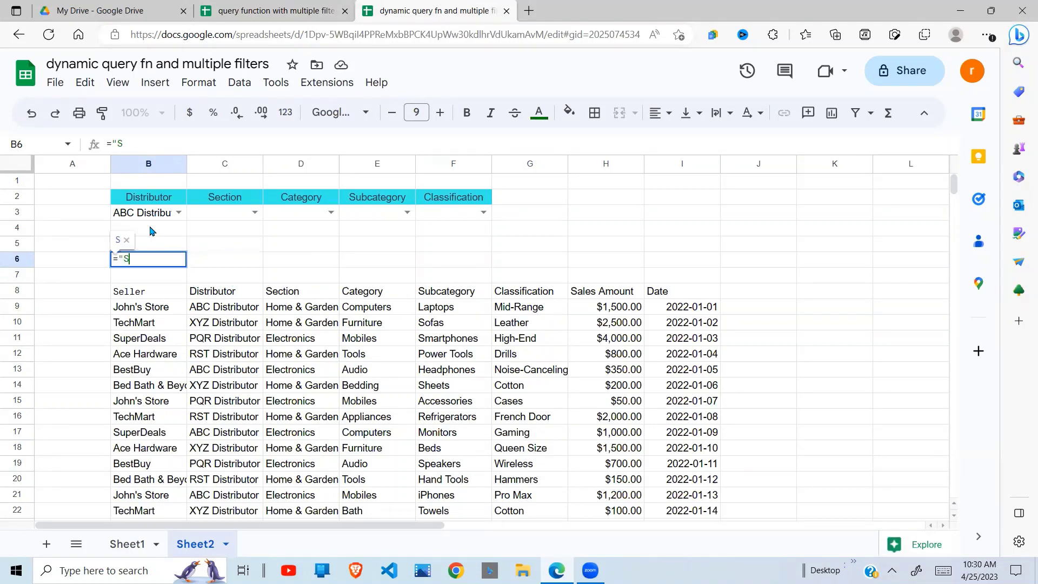
text(ELECT * WHERE)
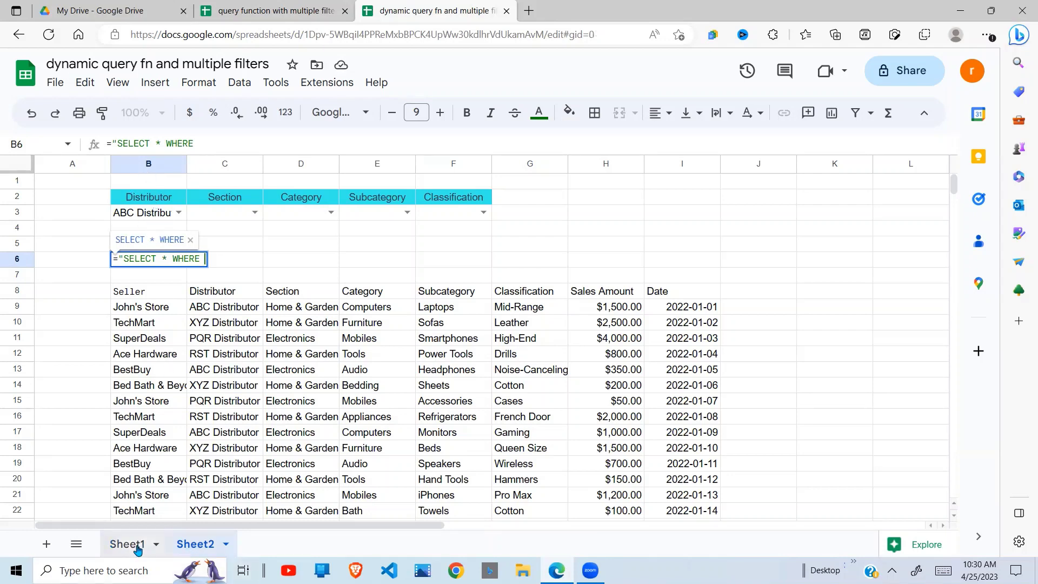
Check the Distributor column's letter in Sheet1 and complete the B6 formula as ="SELECT * WHERE B='"&B3&"' "
click(137, 549)
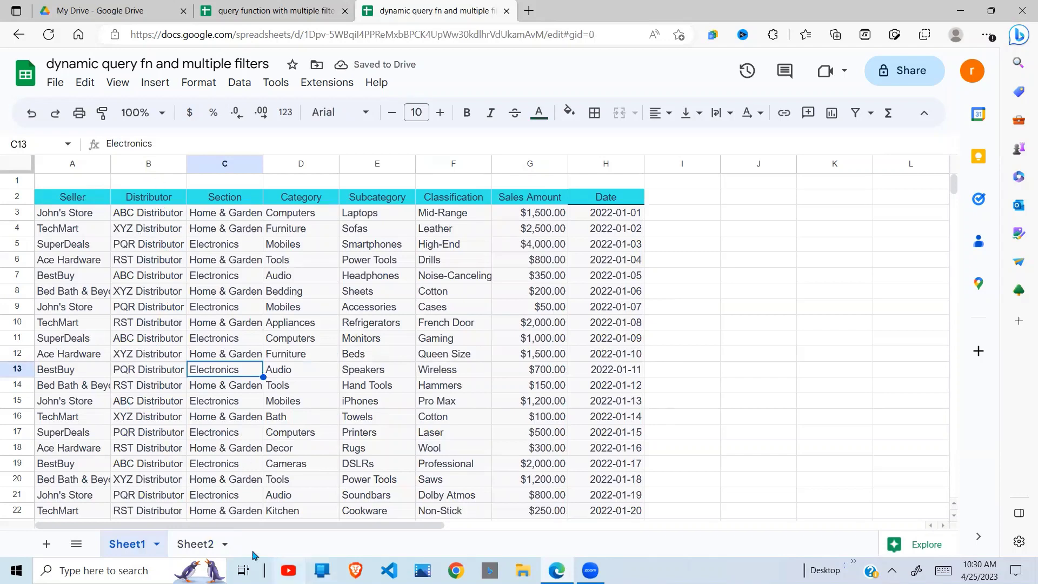
click(207, 546)
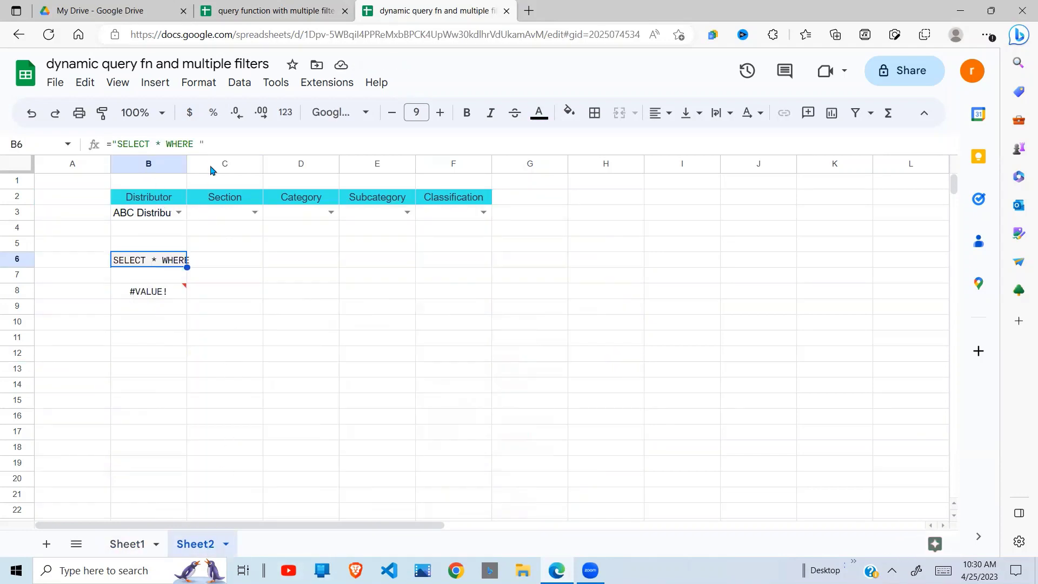
click(193, 144)
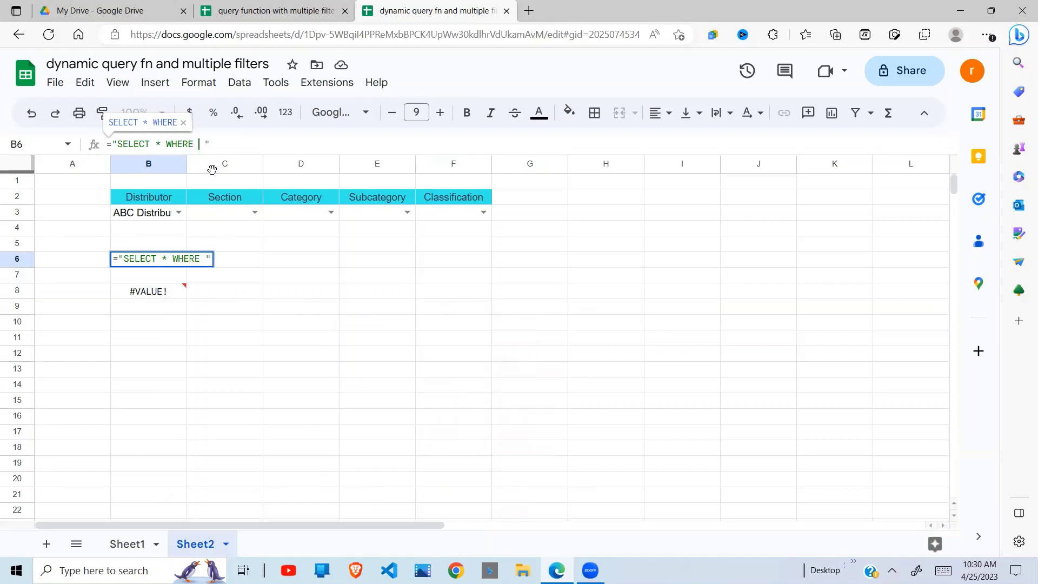
text(B=)
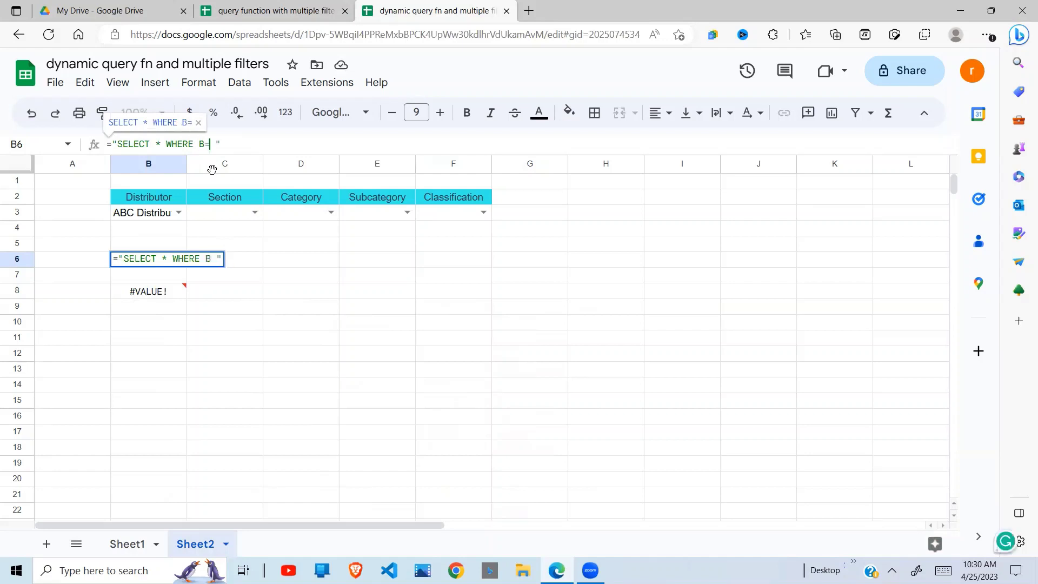
text('')
text("")
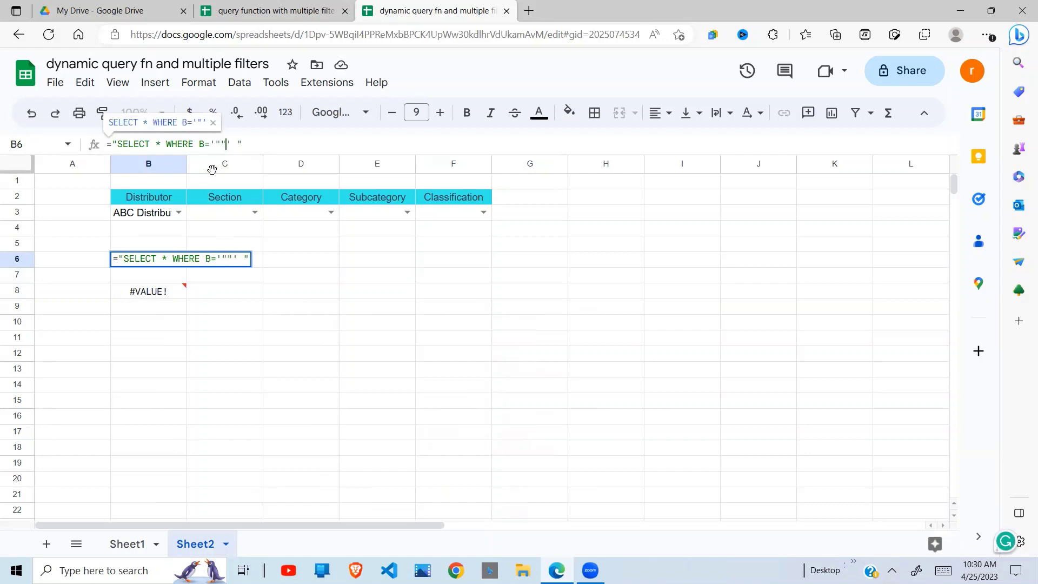
text(&&)
key(Left)
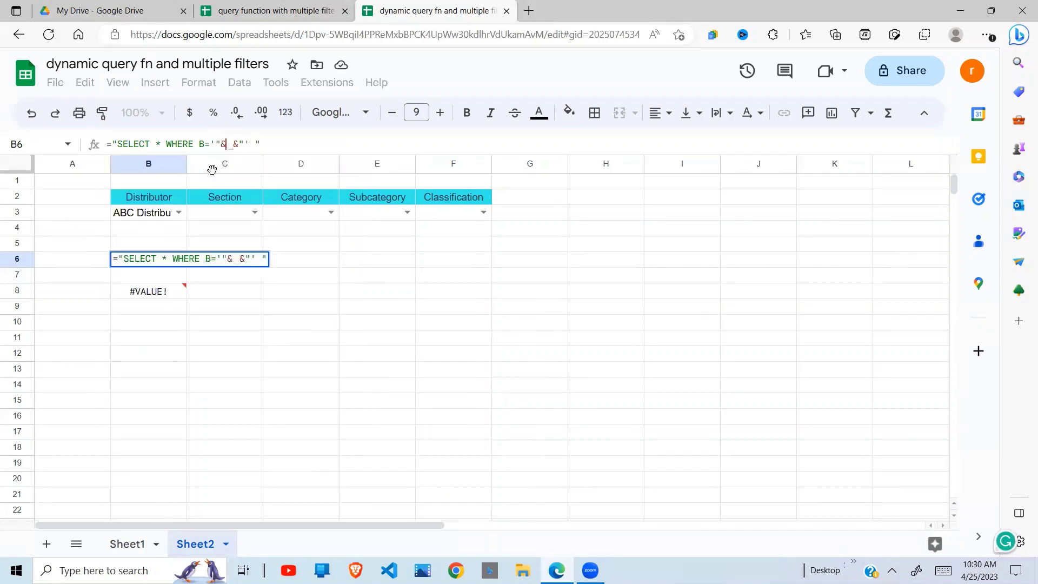
text(B3)
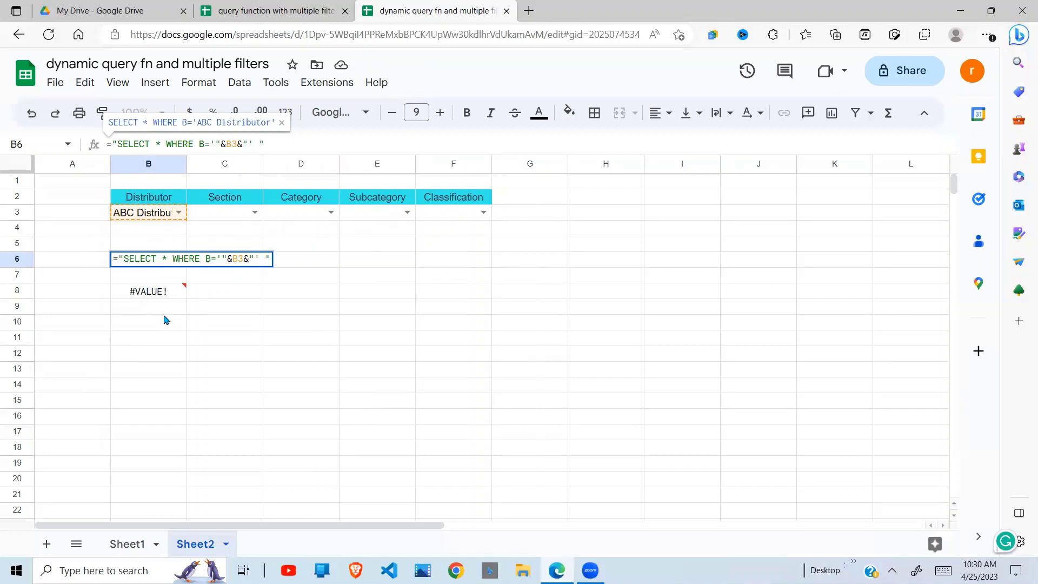
key(Return)
Check the results' Distributor column, then set the Section filter in C3 to Electronics and compare the results' Section column
drag(245, 311, 246, 372)
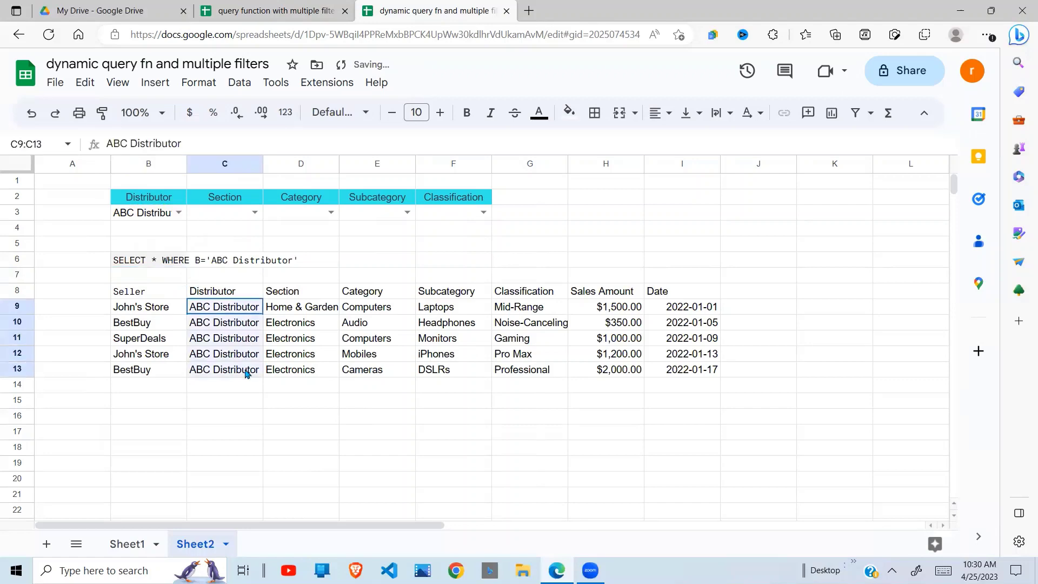
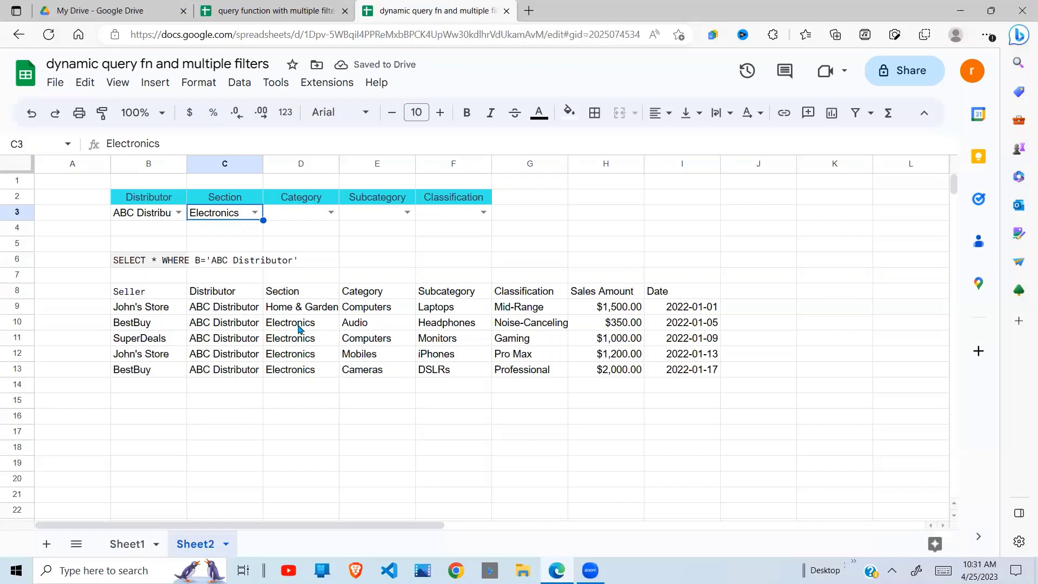
click(301, 324)
drag(301, 306, 298, 374)
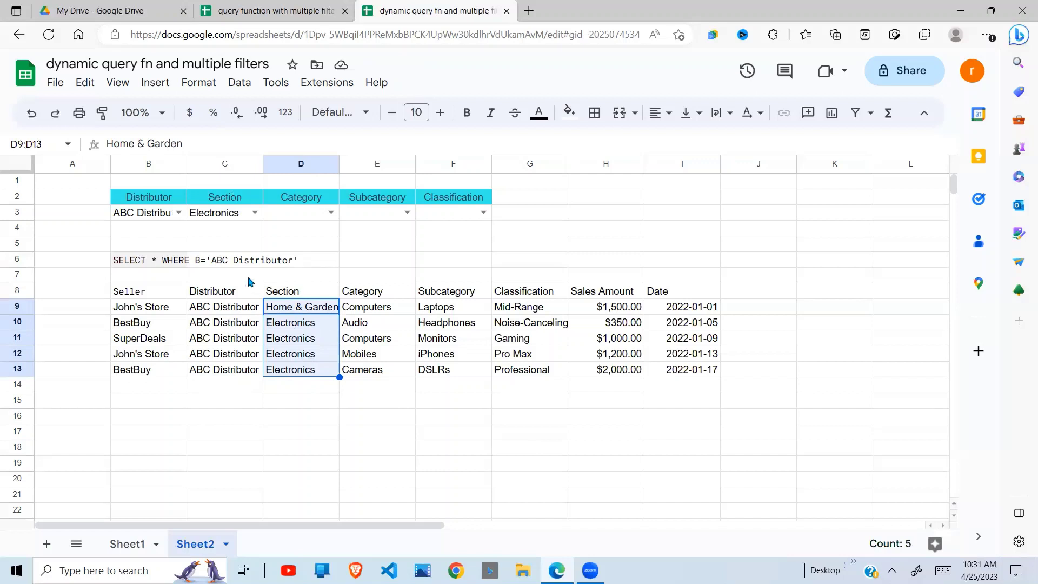
Extend the B6 formula with &IF(C3="","", so that a blank Section filter adds nothing to the query string
click(136, 263)
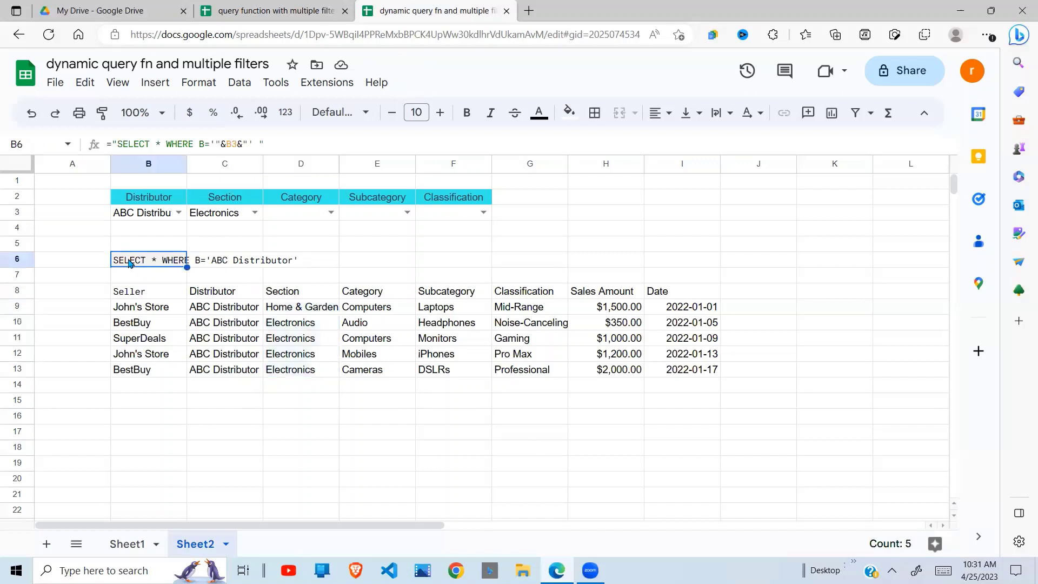
click(257, 145)
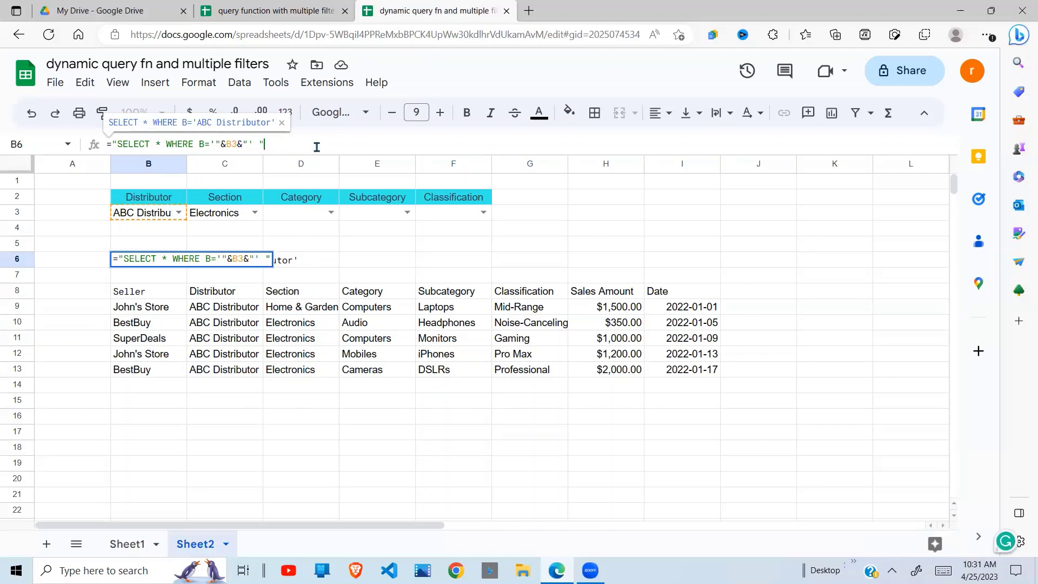
text(&)
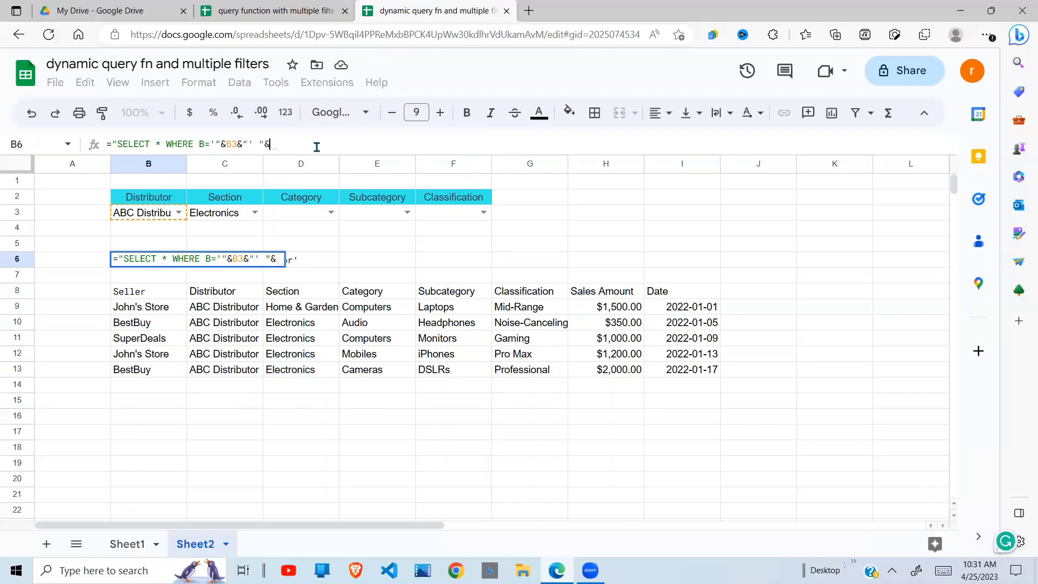
text(IF()
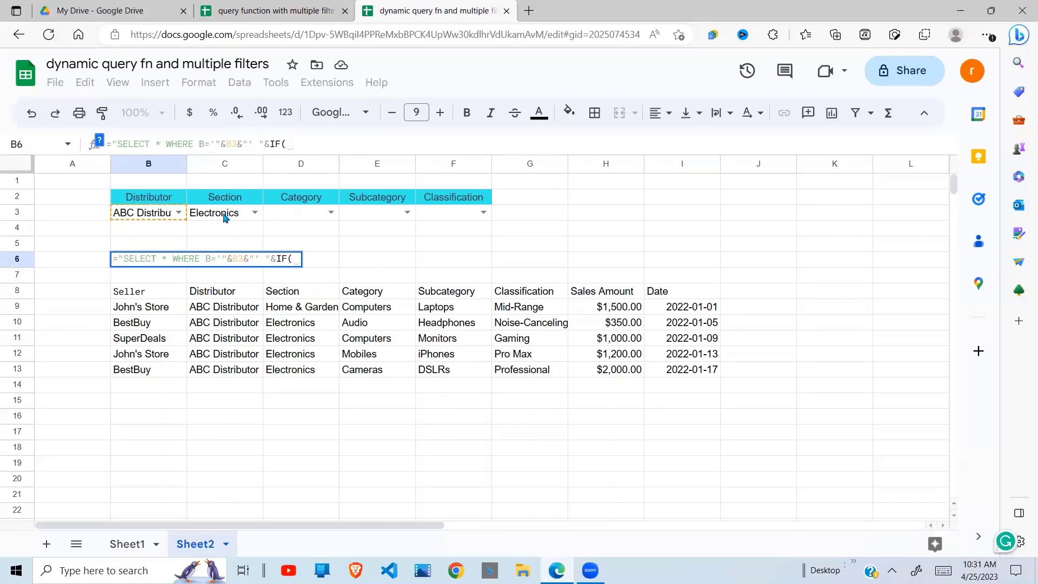
text(C)
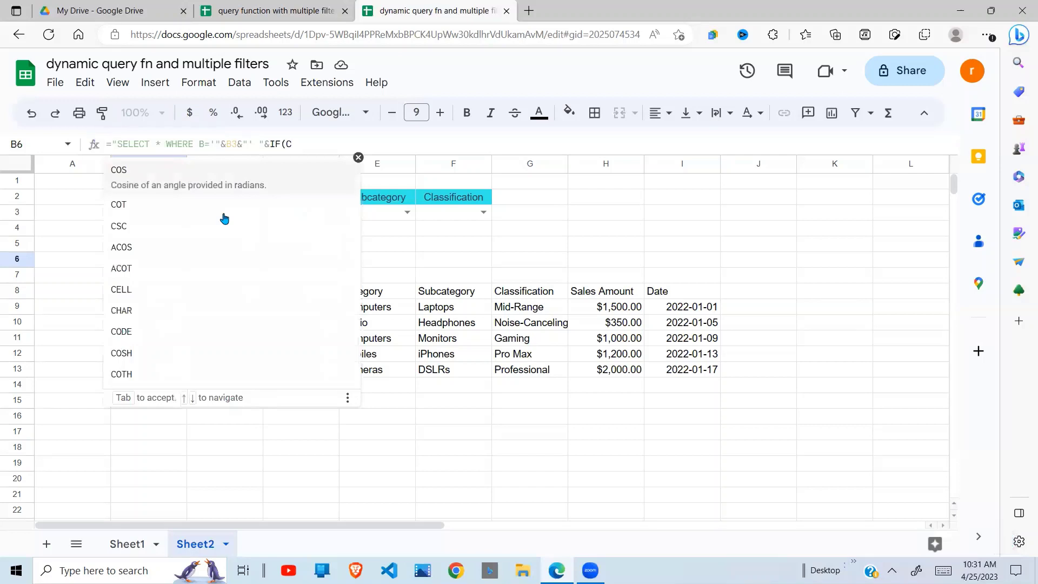
text(3=)
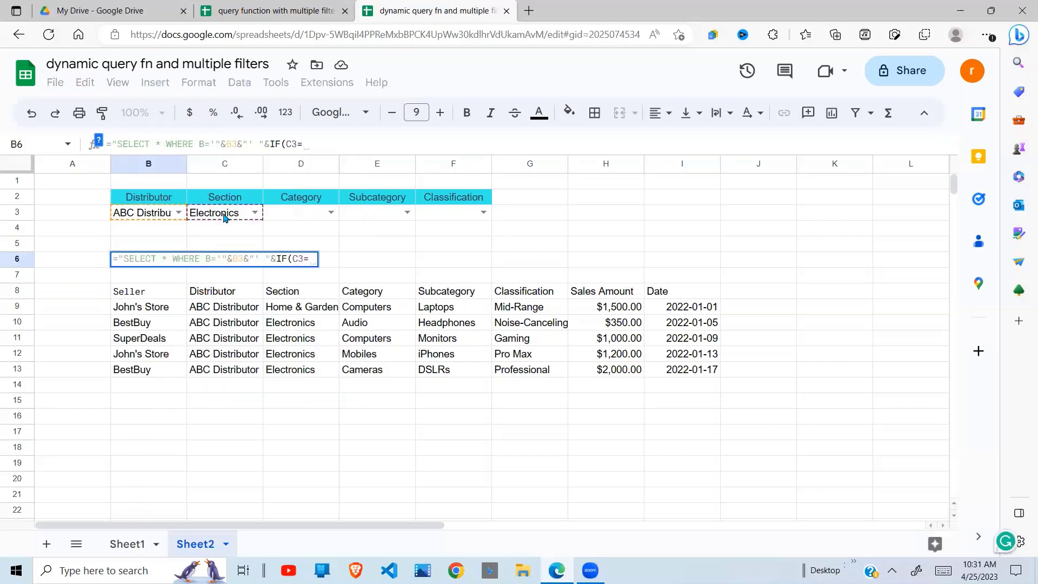
text("",)
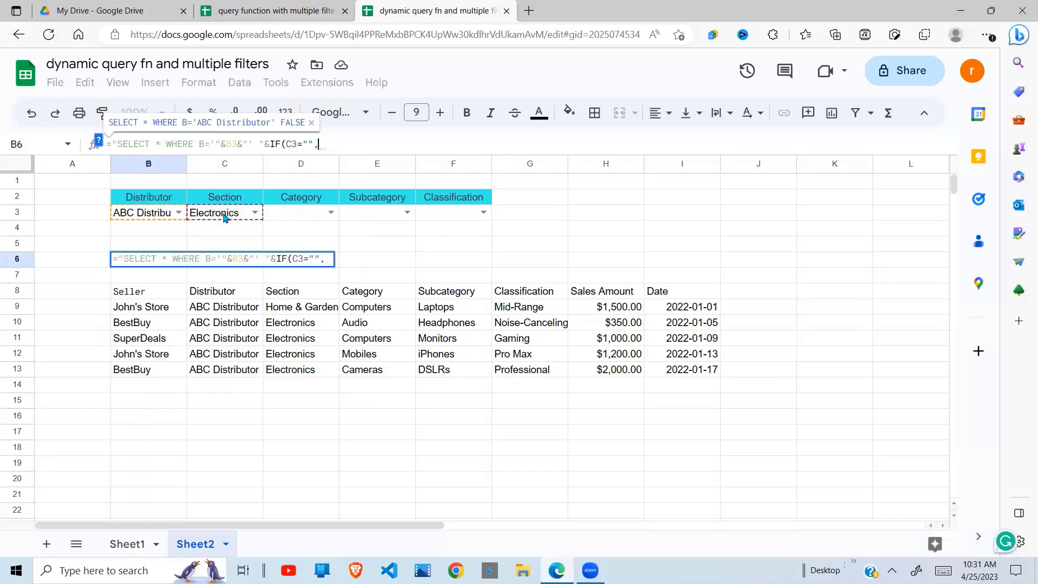
text("")
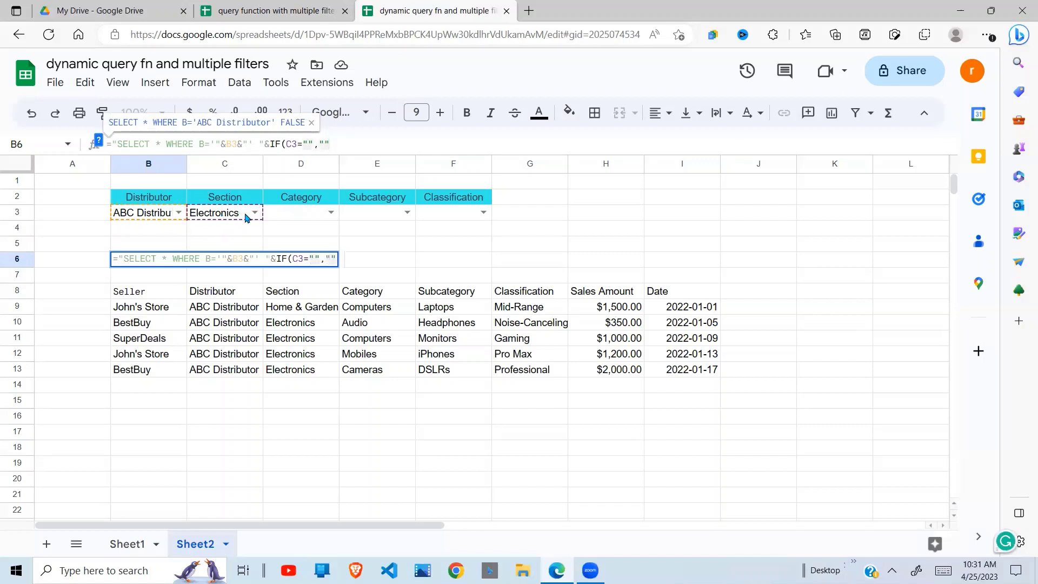
text(,)
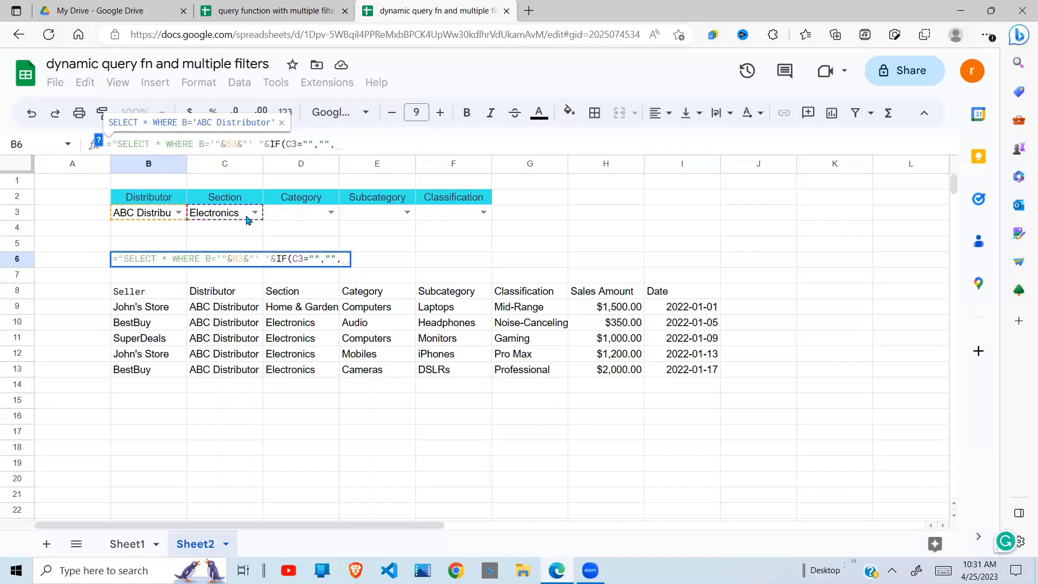
Start the IF's false result in B6 as " AND C" and check the Section column's letter in Sheet1
text(",)
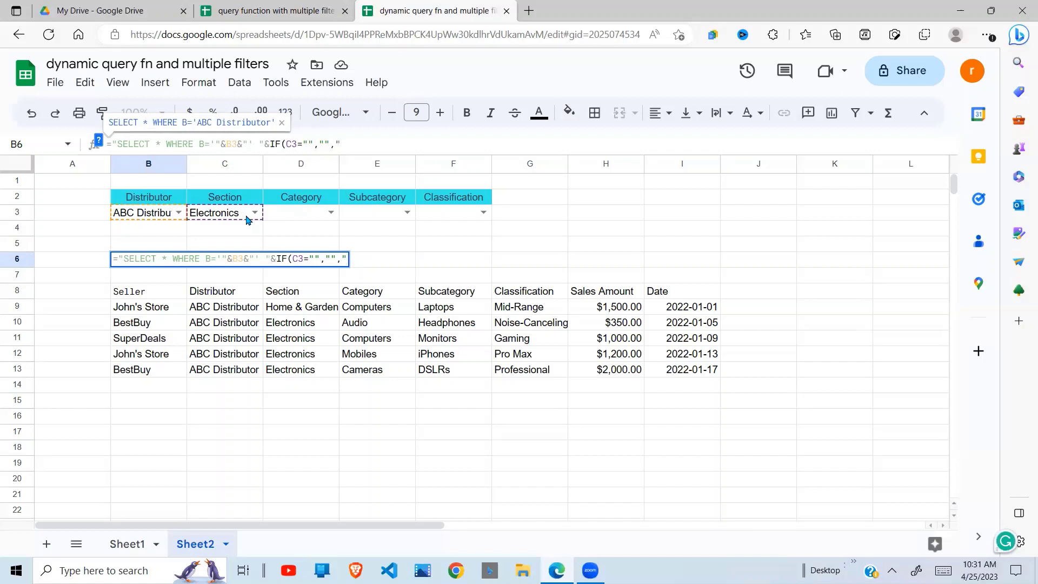
text(" AND)
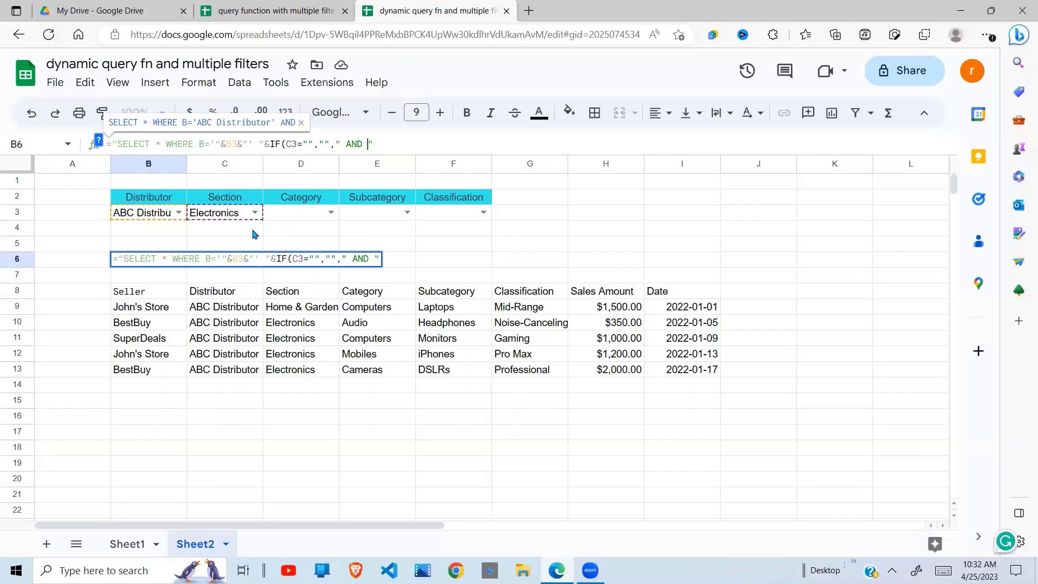
text(C)
click(128, 554)
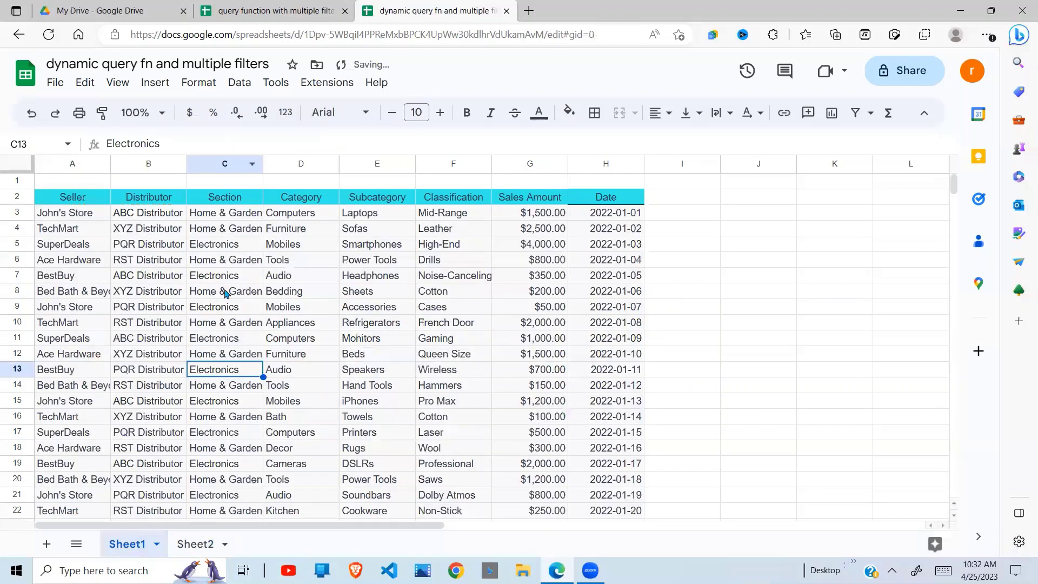
click(206, 550)
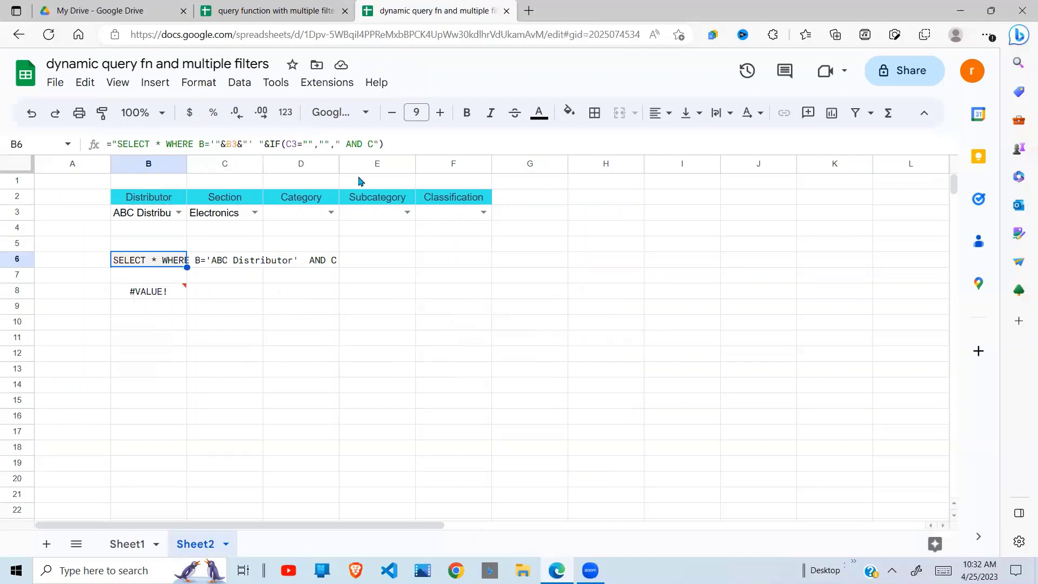
Complete the Section condition in the B6 formula as " AND C='"&C3&"' ") and enter the formula
click(371, 144)
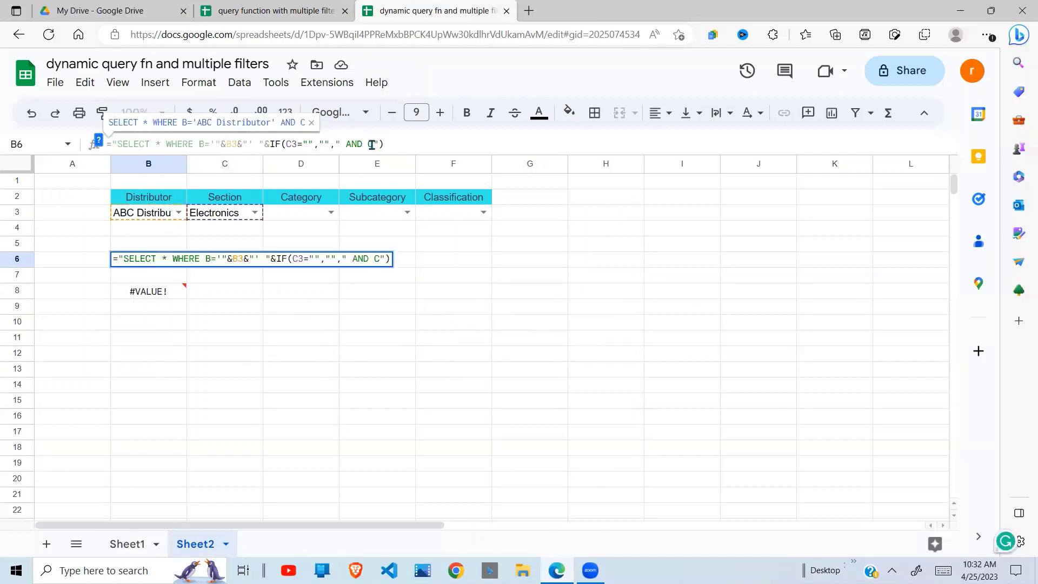
text(='')
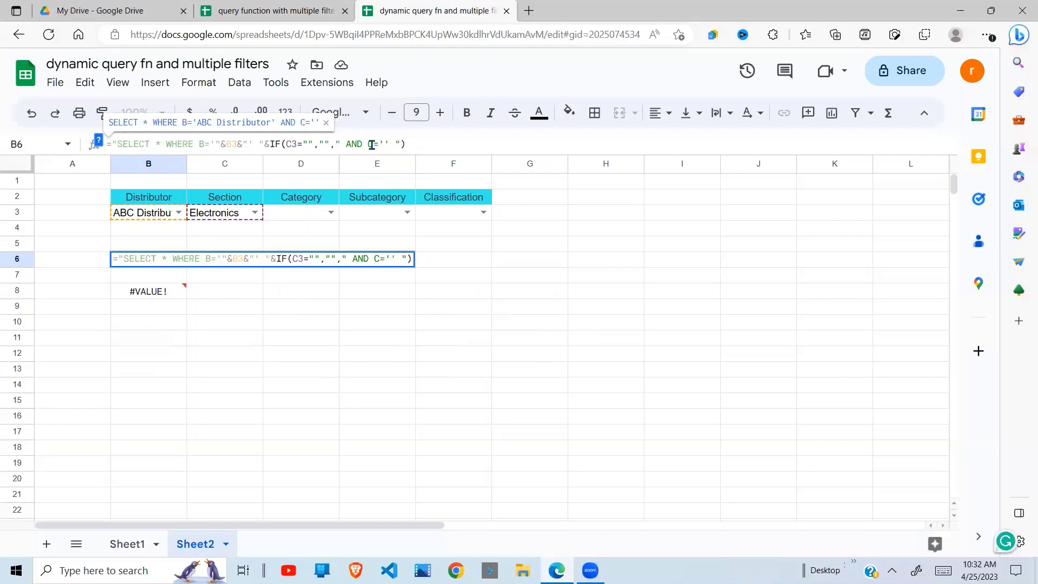
text( "")
text(&&)
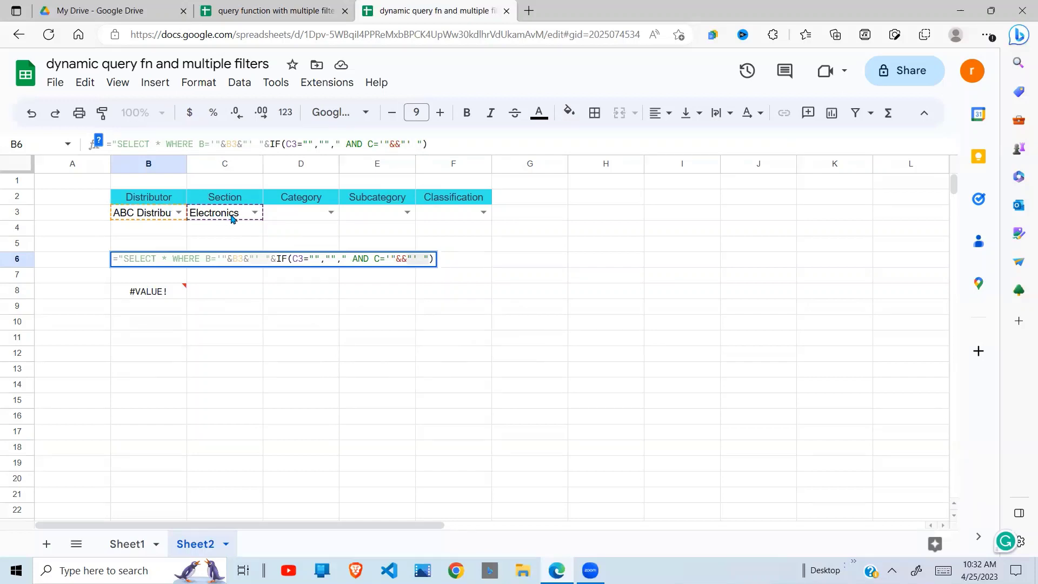
text(C3)
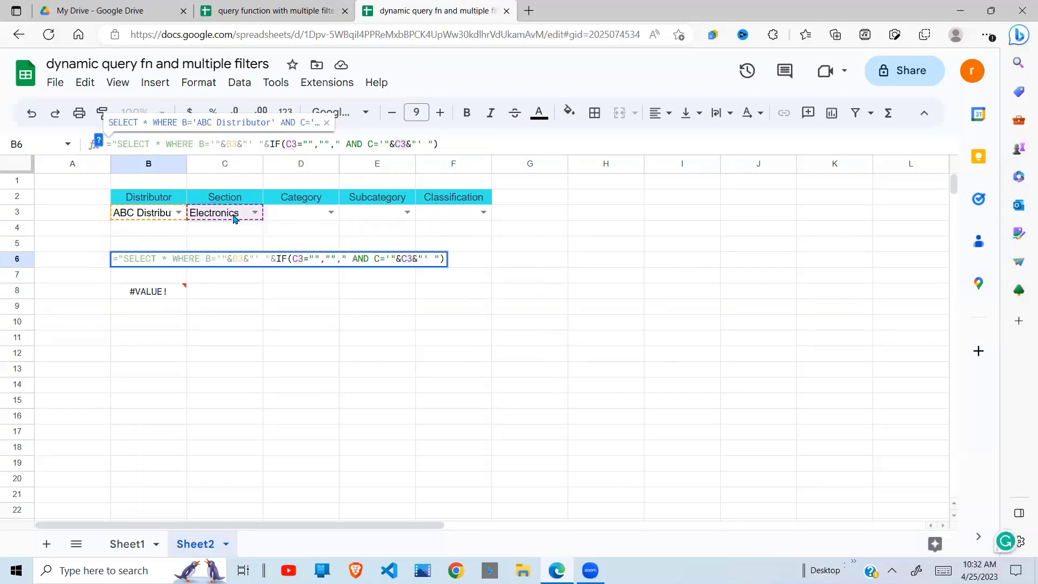
key(Return)
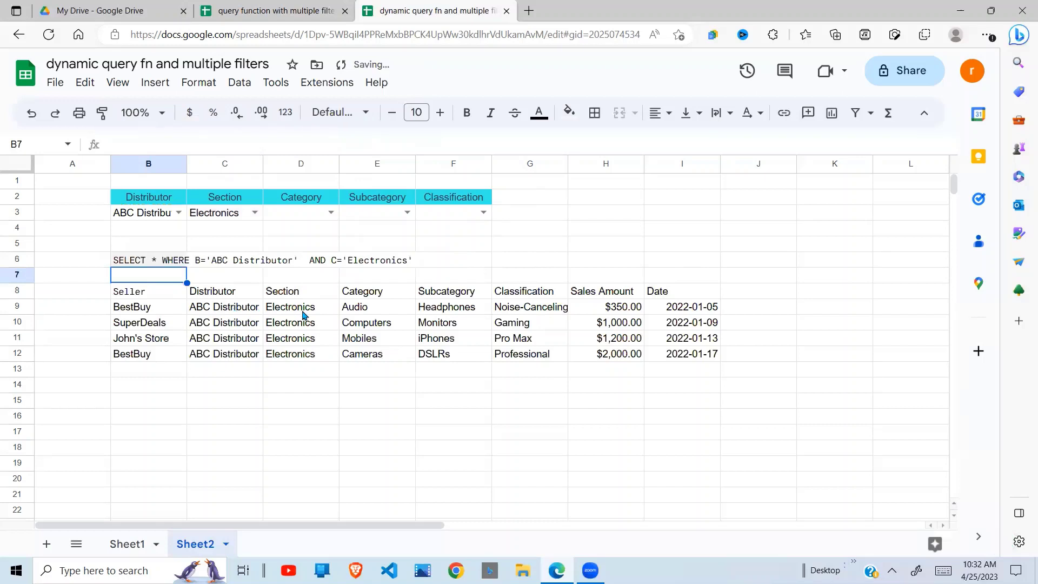
Check the results' Section column, then set the Section filter in C3 to Home & Garden and check the results again
drag(305, 313, 313, 355)
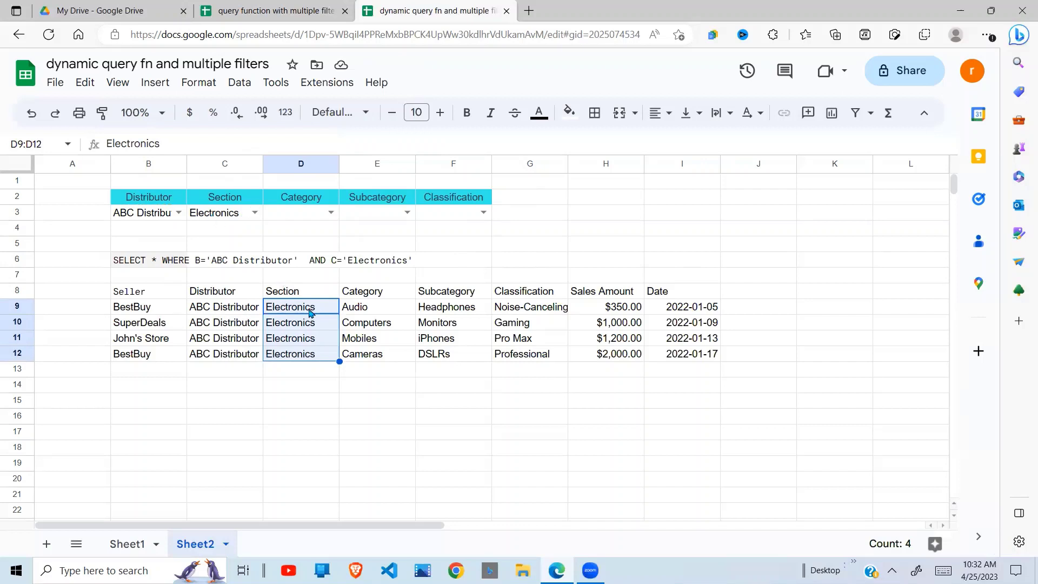
drag(310, 313, 311, 354)
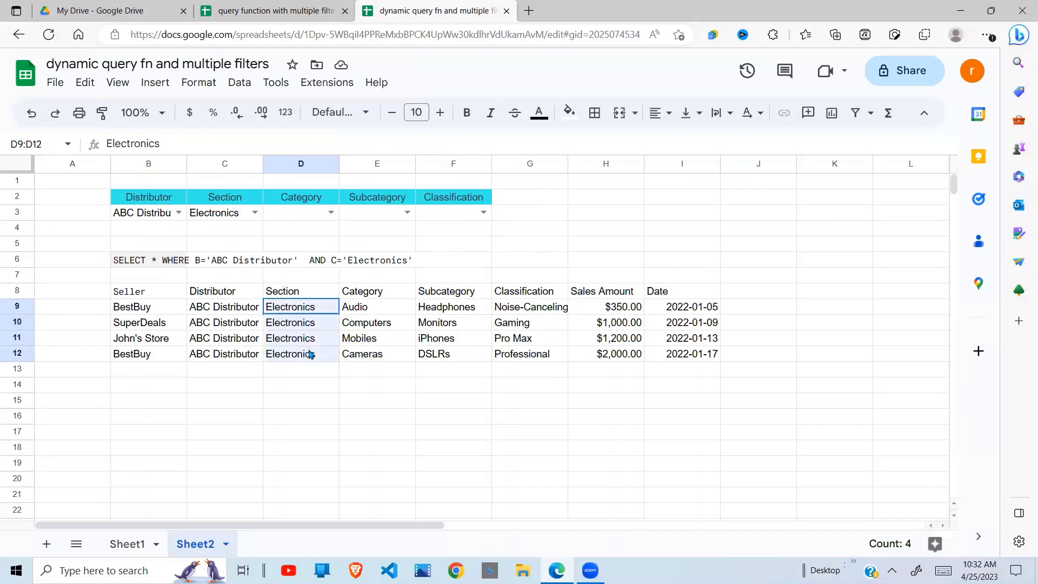
click(254, 213)
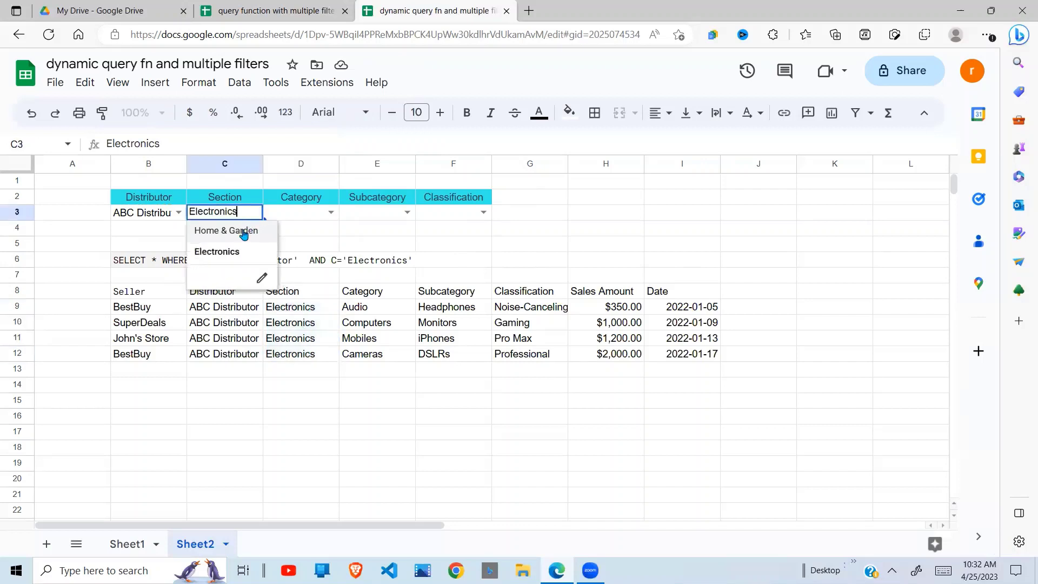
click(243, 233)
click(323, 322)
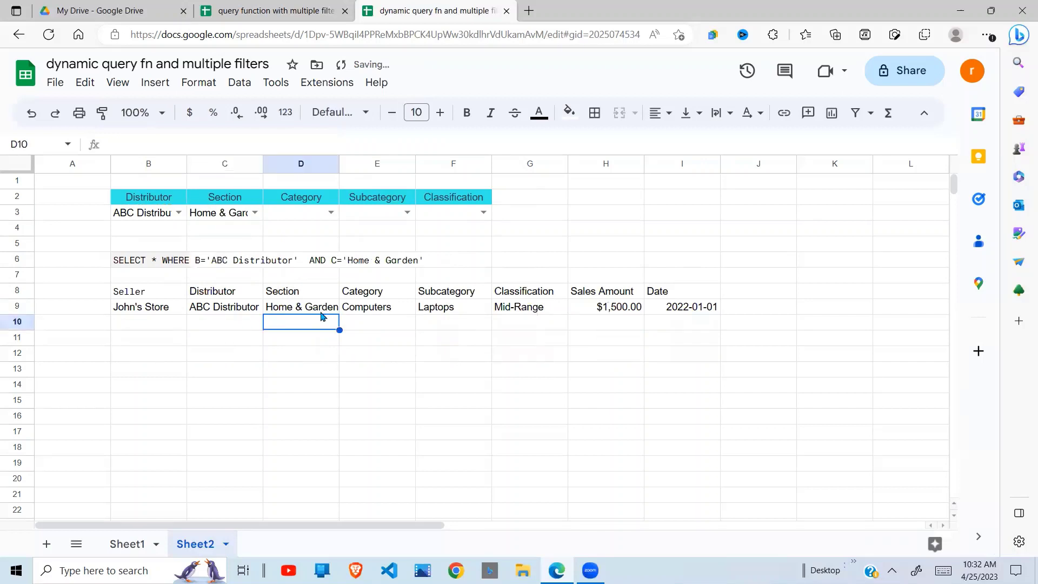
click(321, 313)
Clear the Section filter in C3 and compare the results' Distributor and Section columns
click(242, 216)
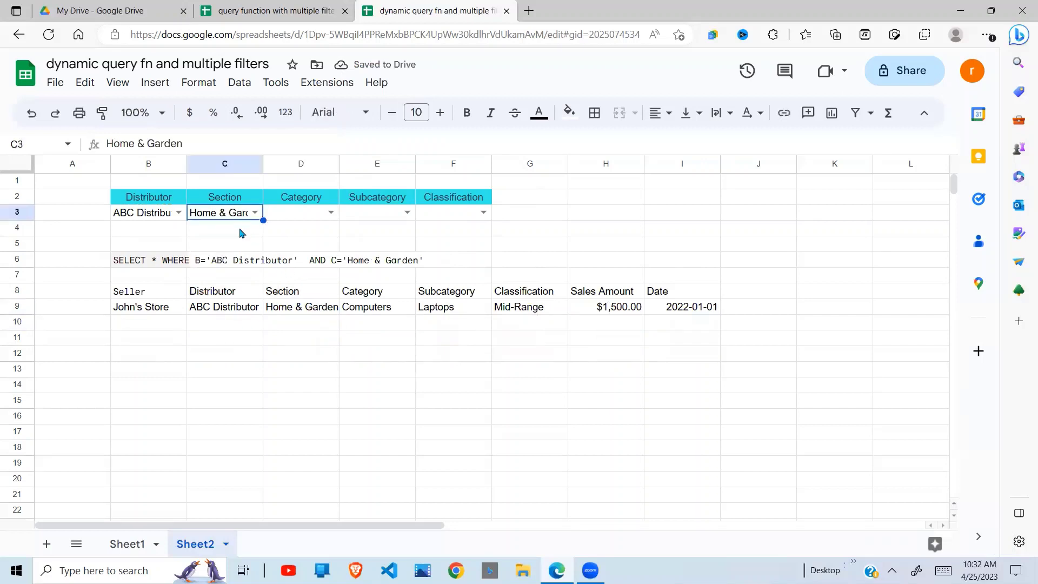
key(Delete)
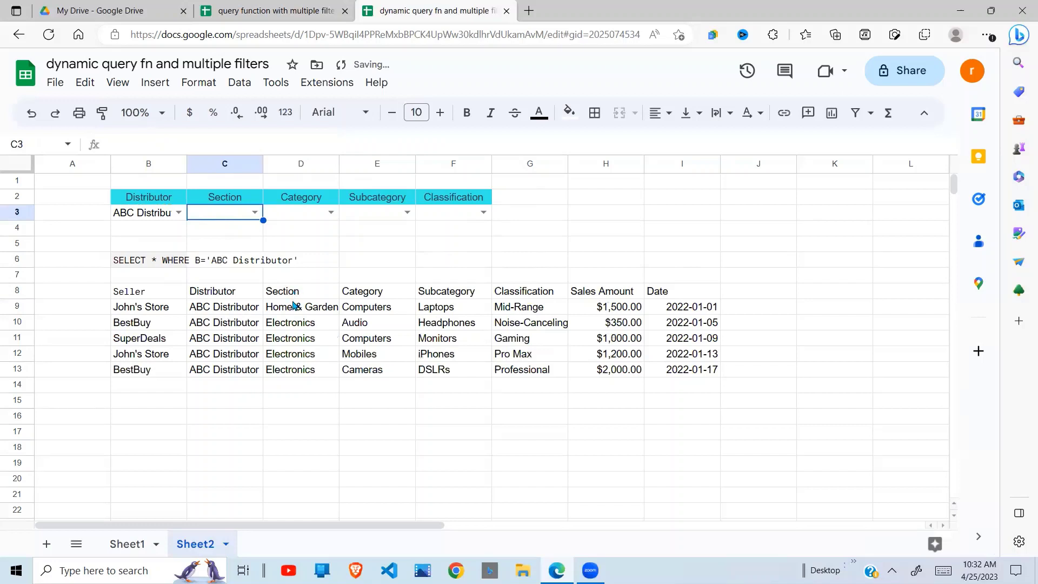
drag(295, 308, 297, 384)
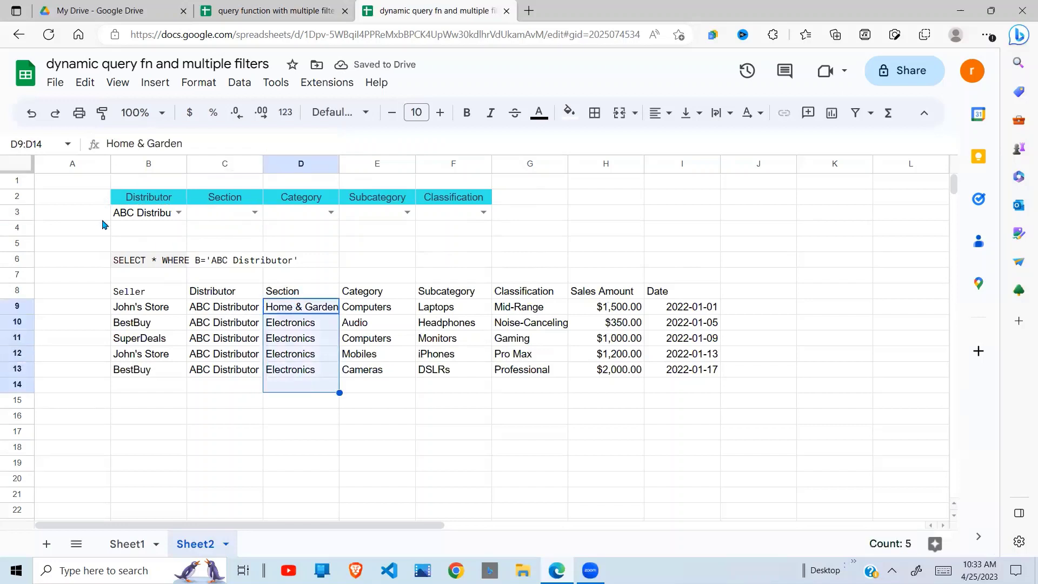
drag(251, 312, 250, 372)
click(312, 308)
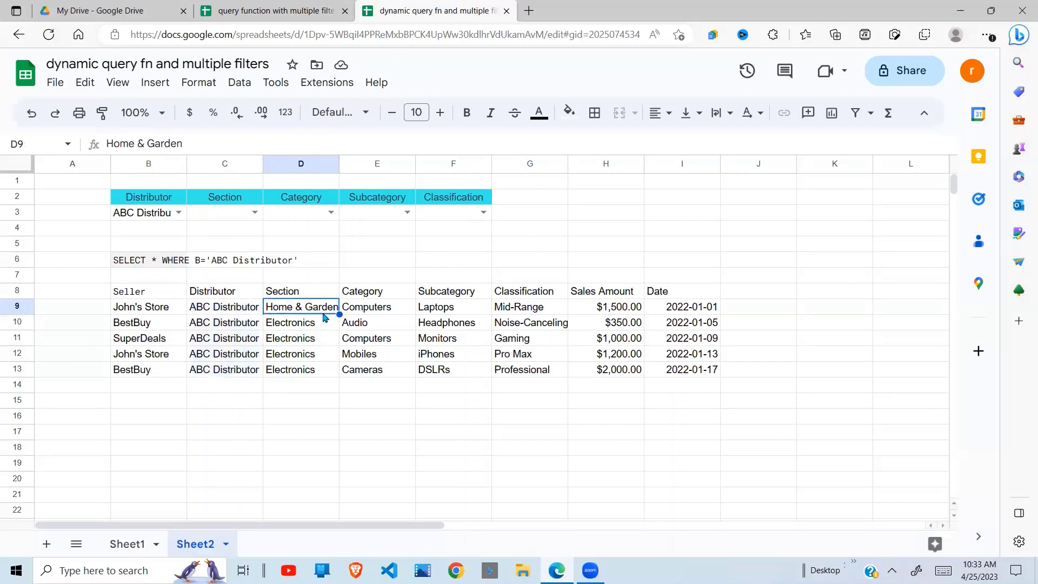
click(248, 313)
drag(248, 314, 248, 370)
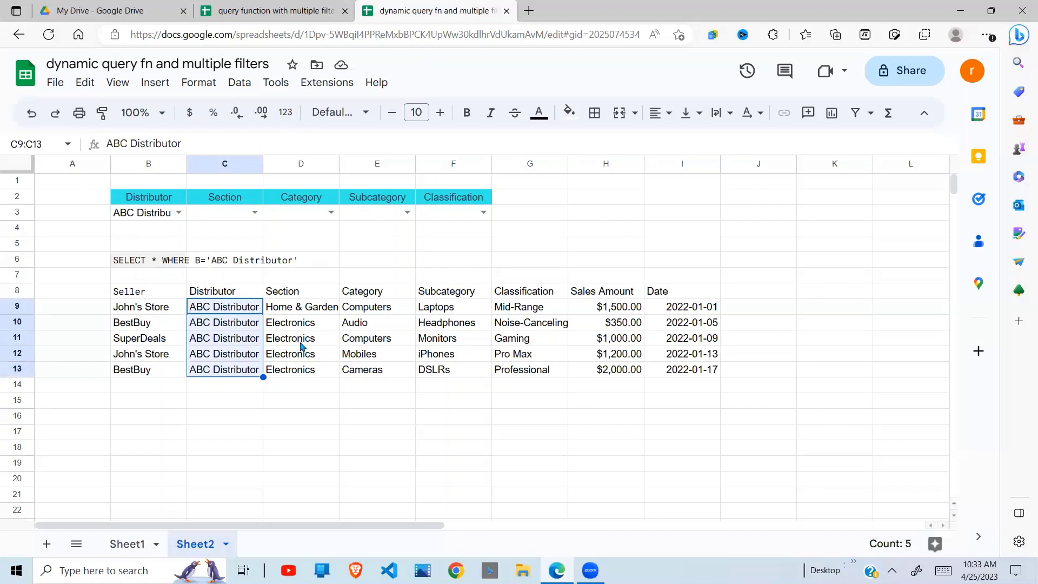
Set the Section filter in C3 to Electronics and review the query-string formula in B6
click(255, 214)
click(227, 252)
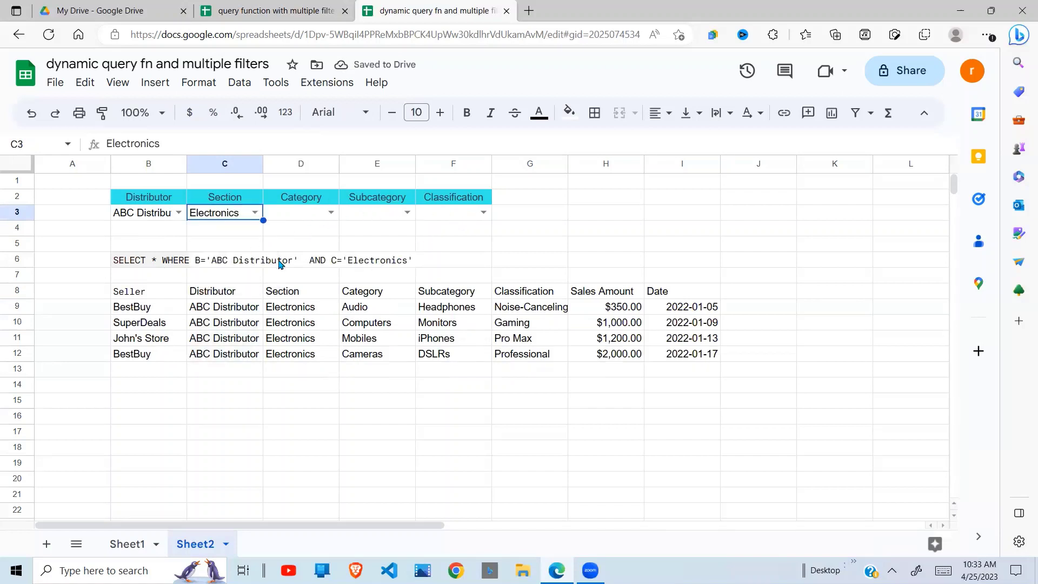
click(162, 265)
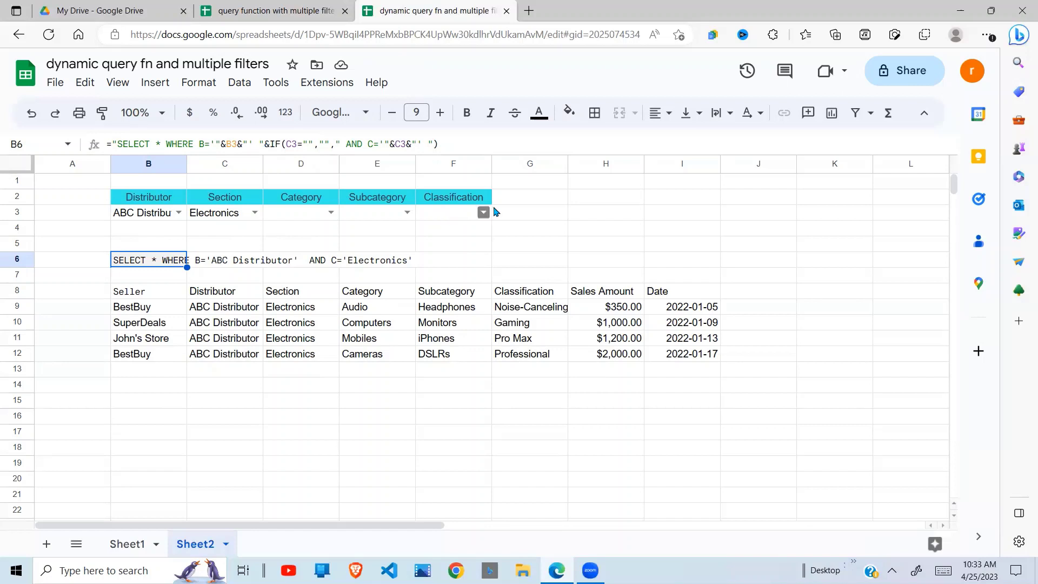
Copy the &IF(C3="",""," AND C='"&C3&"' ") part of the B6 formula and paste it at the formula's end
click(447, 143)
drag(447, 143, 264, 145)
key(ctrl+c)
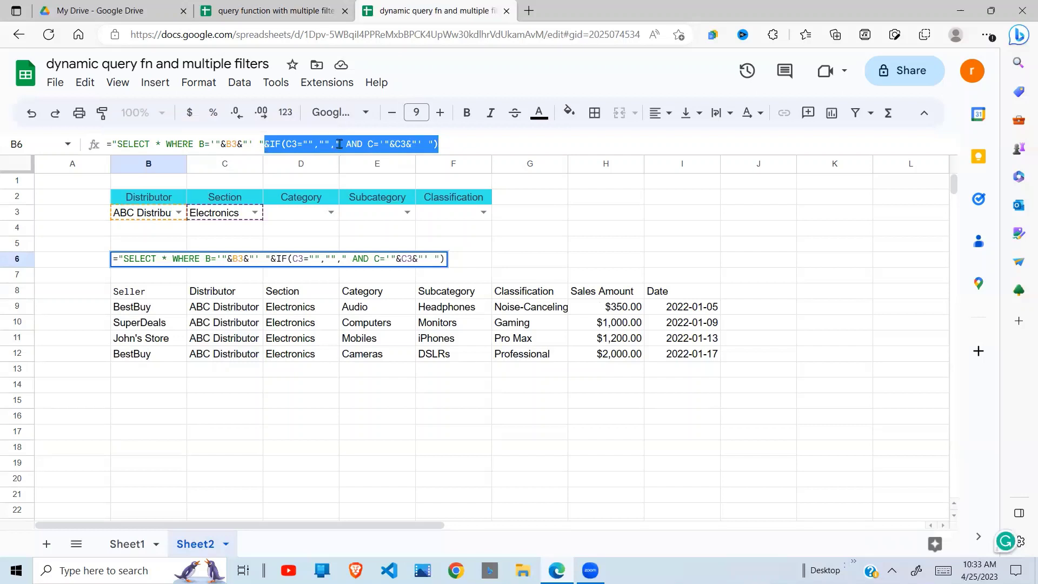
click(462, 141)
key(ctrl+v)
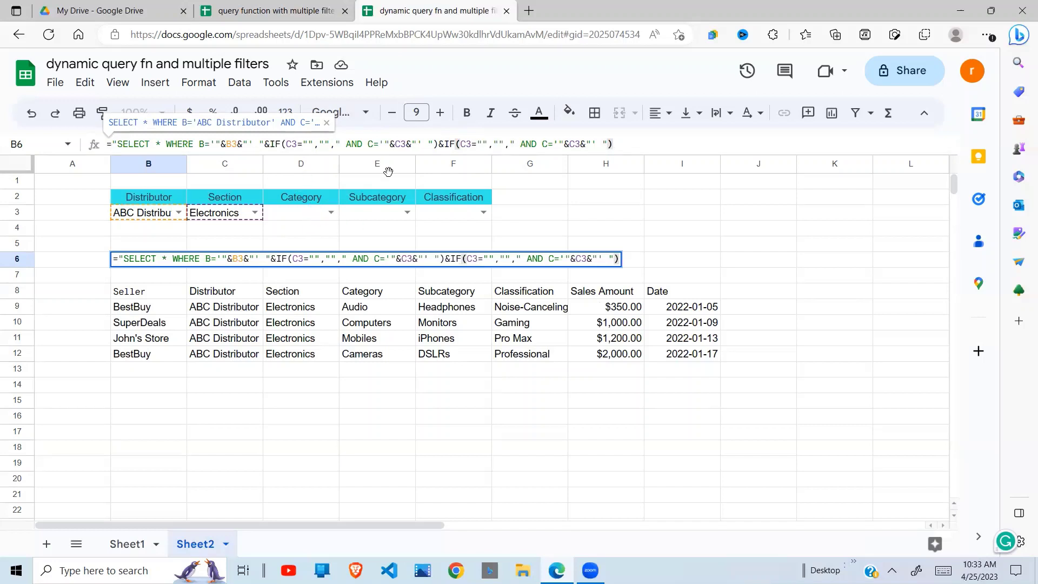
Set the tested cell in B6's last IF condition to D3 and check the Category column's letter on Sheet1
click(467, 145)
double_click(467, 145)
text(D3)
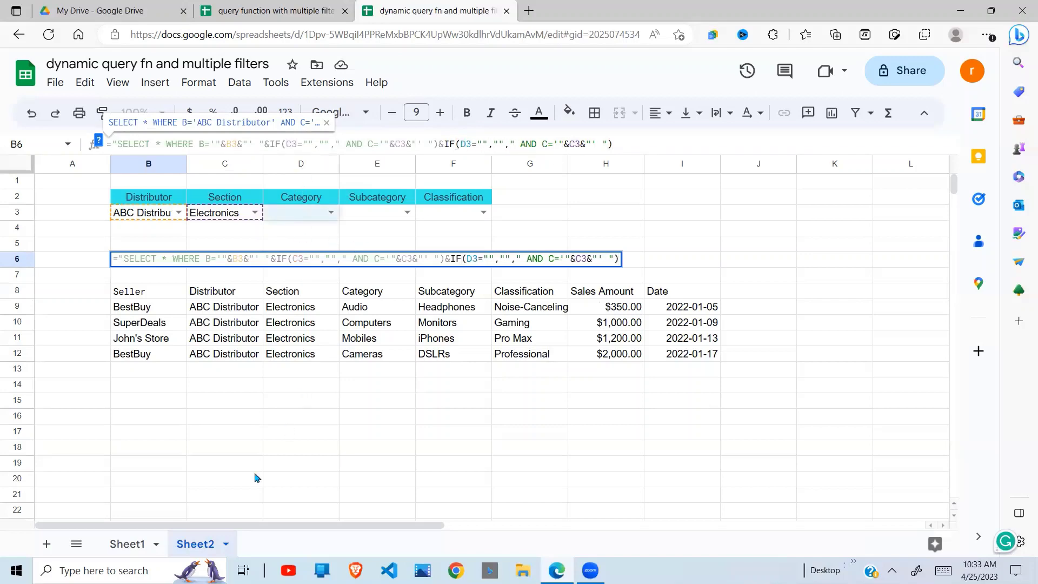
click(129, 545)
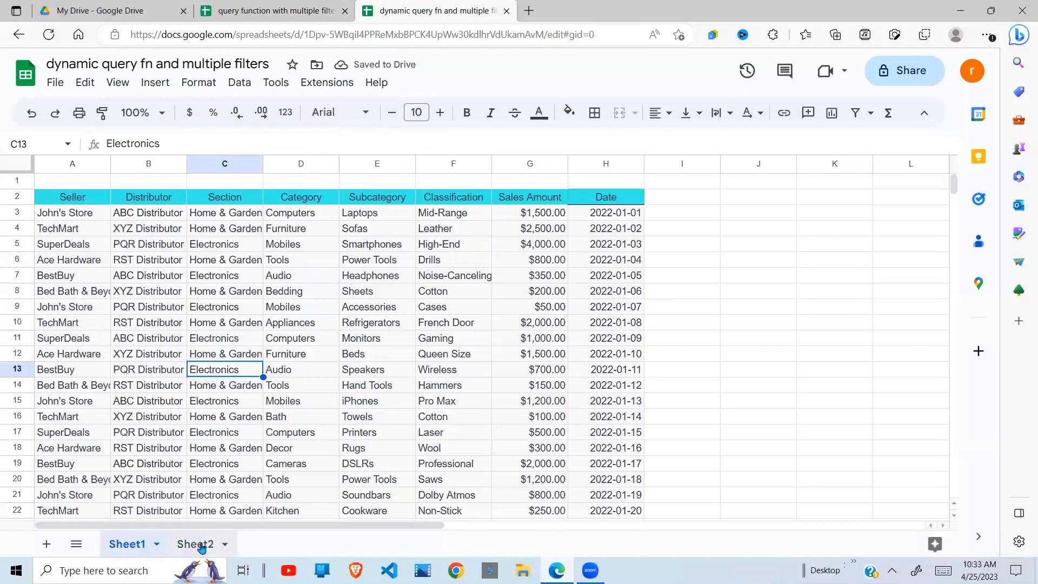
click(198, 546)
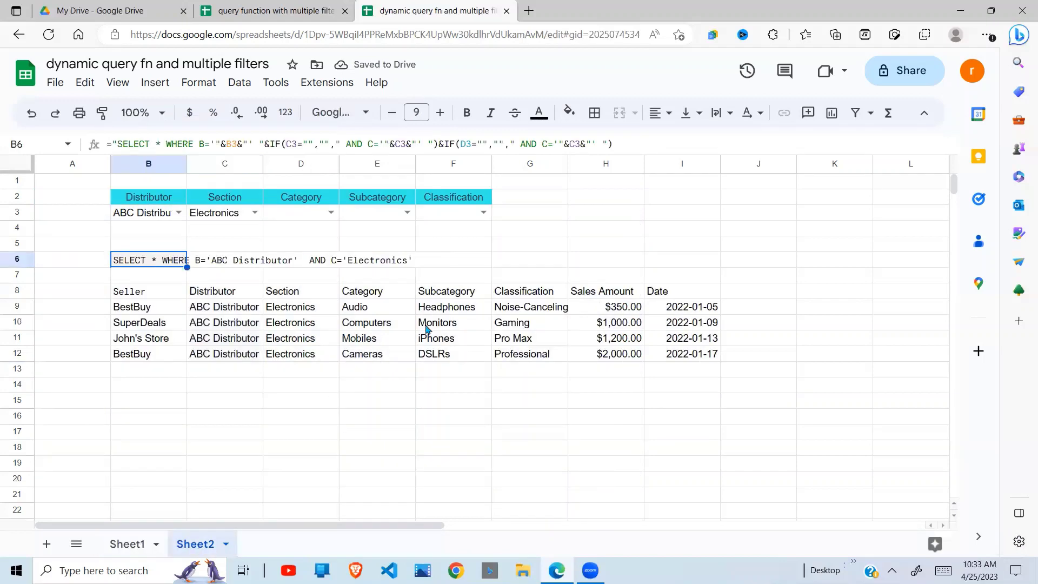
Change the last IF's clause in B6 to " AND D='"&D3&"' " and commit the formula
click(547, 145)
key(BackSpace)
text(D)
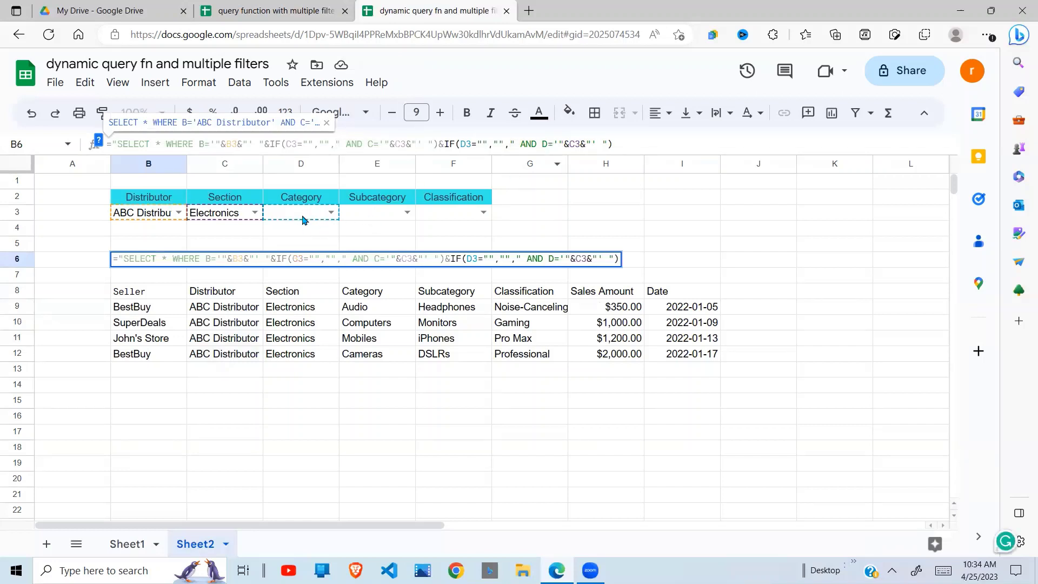
click(576, 144)
key(BackSpace)
text(D)
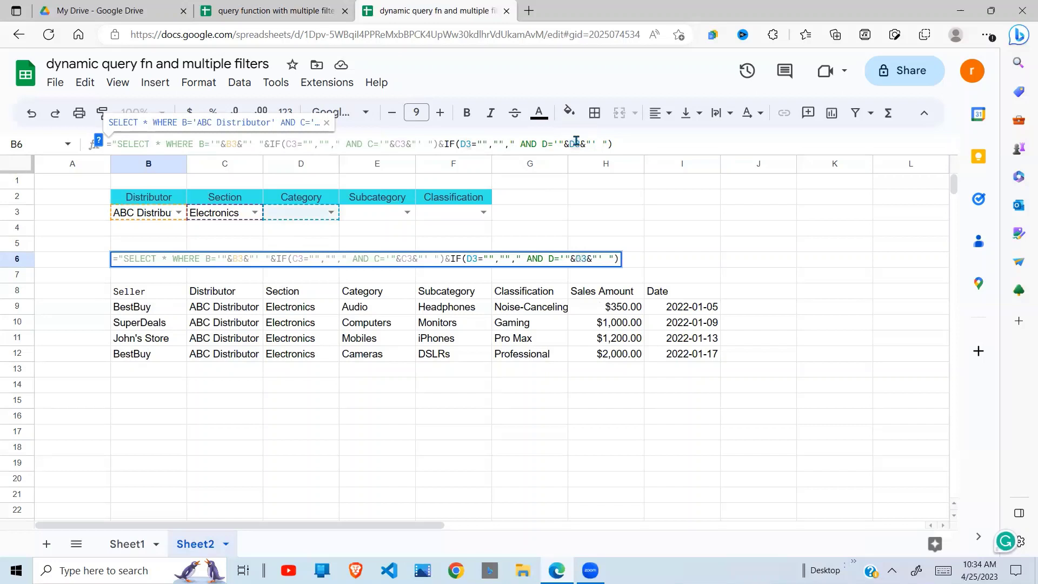
key(Return)
Check the results' Category column and set the Category filter in D3 to Audio
click(366, 327)
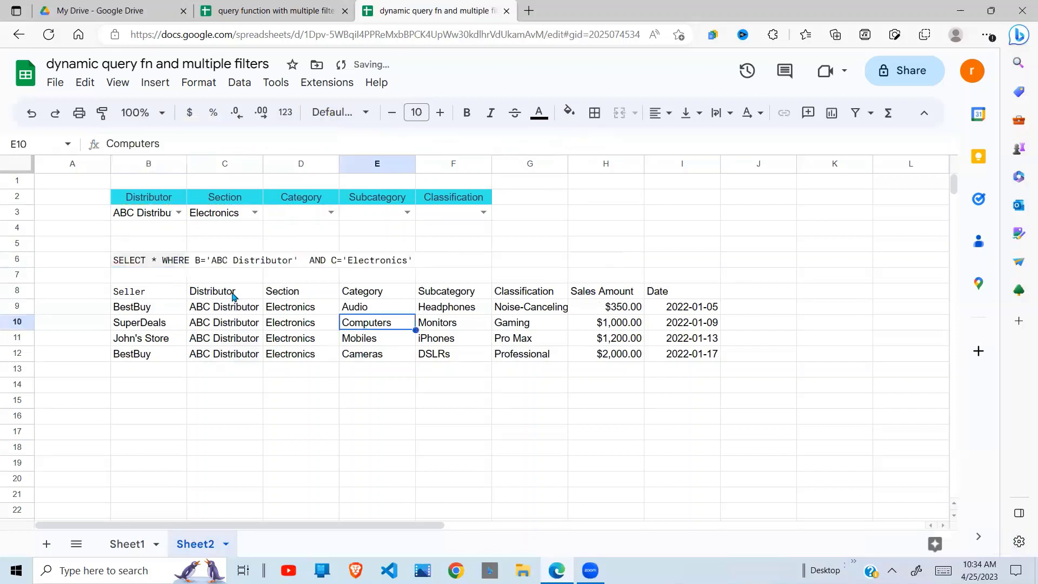
click(158, 265)
click(326, 204)
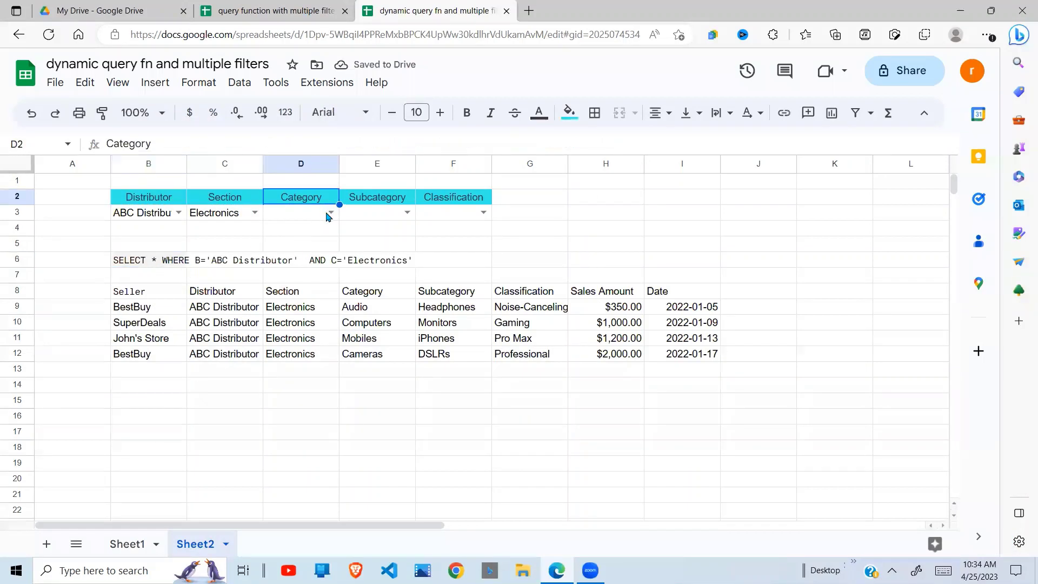
drag(378, 312, 376, 356)
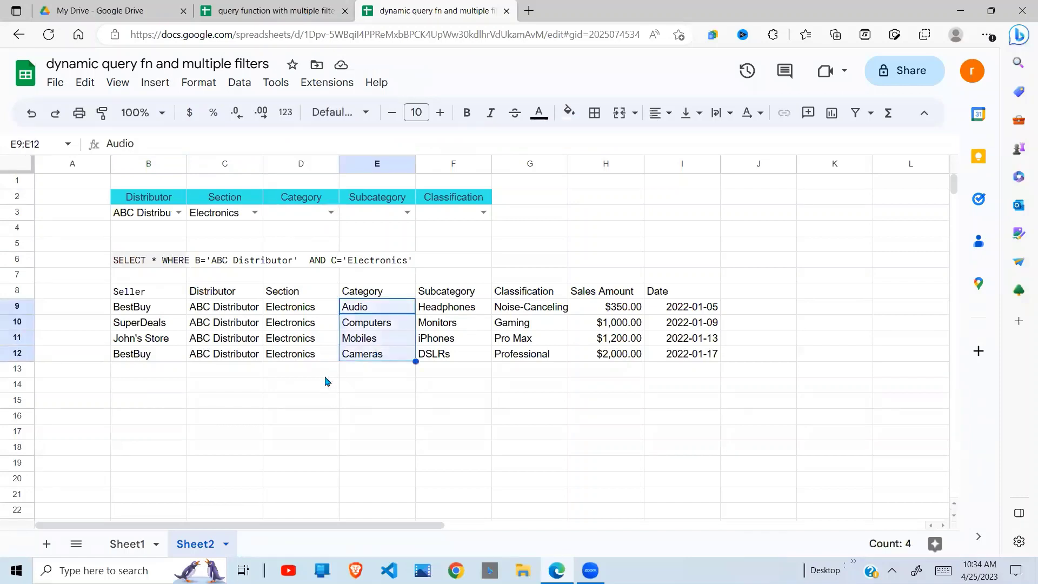
click(368, 312)
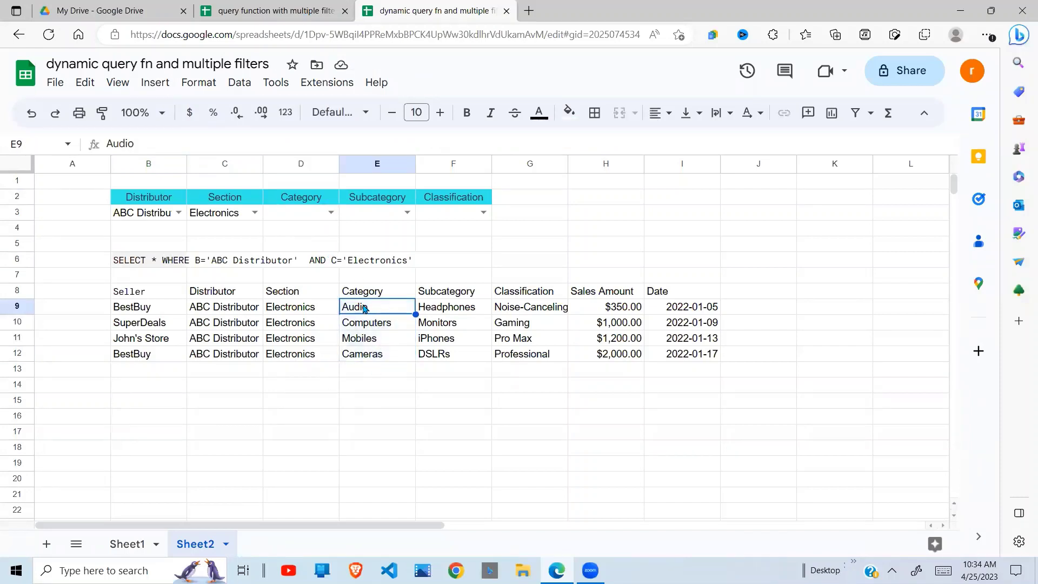
click(330, 212)
click(295, 318)
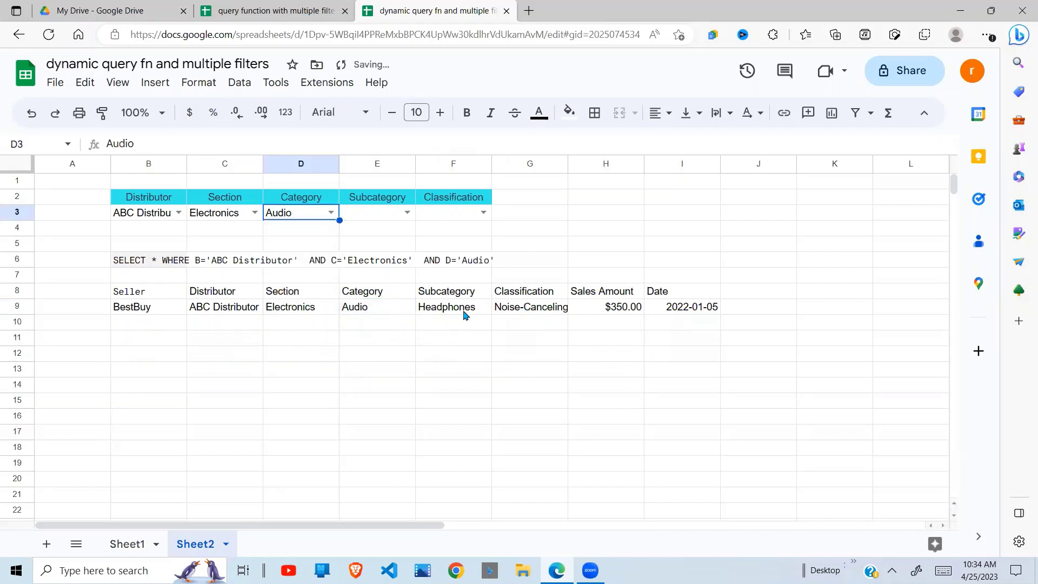
Copy the &IF(D3="",""," AND D='"&D3&"' ") part of the B6 formula and paste it at the formula's end
click(381, 210)
key(Right)
click(460, 211)
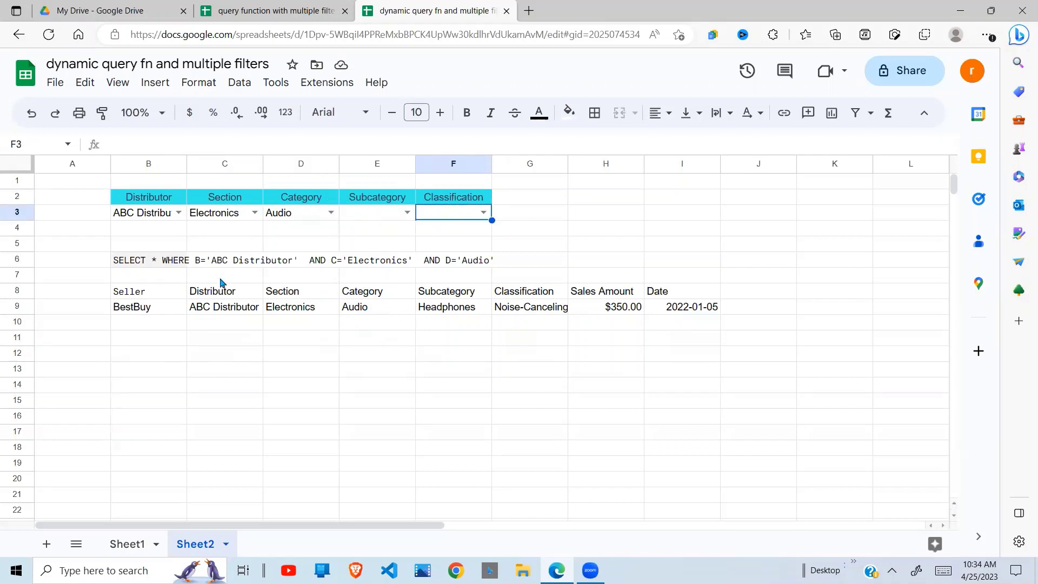
click(144, 273)
click(142, 261)
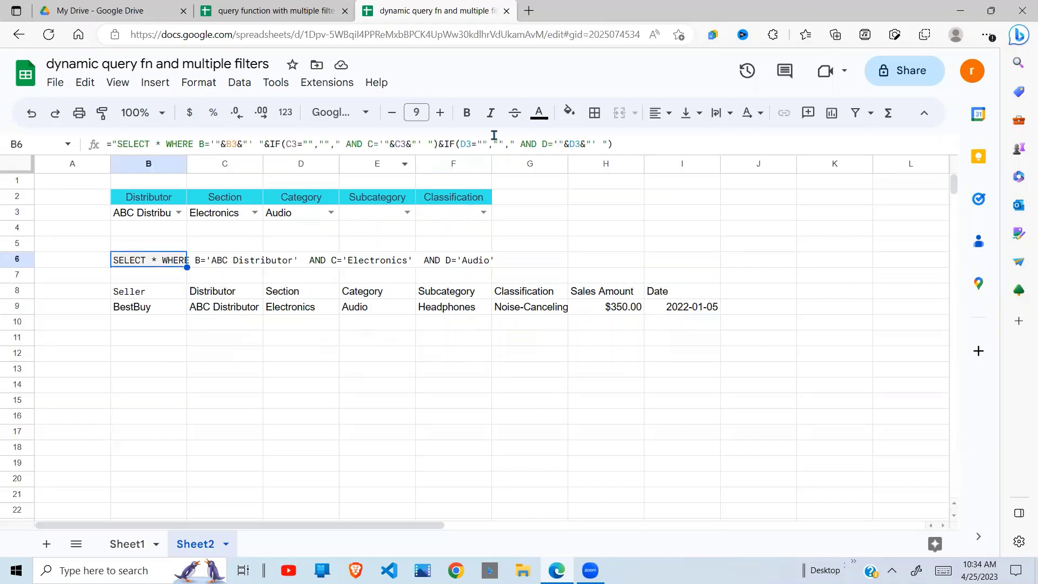
drag(629, 145, 439, 147)
key(ctrl+c)
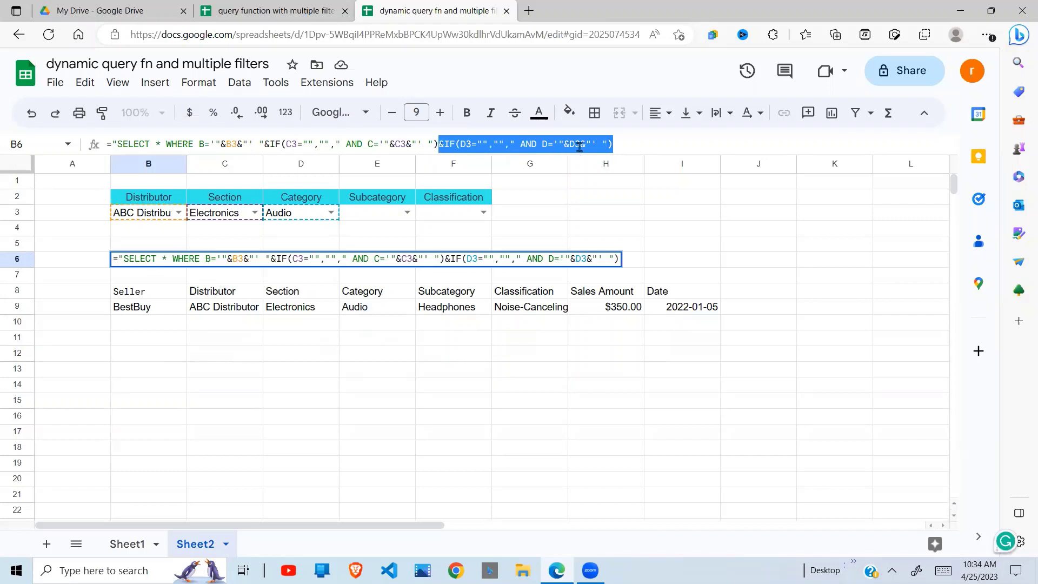
click(618, 142)
key(ctrl+v)
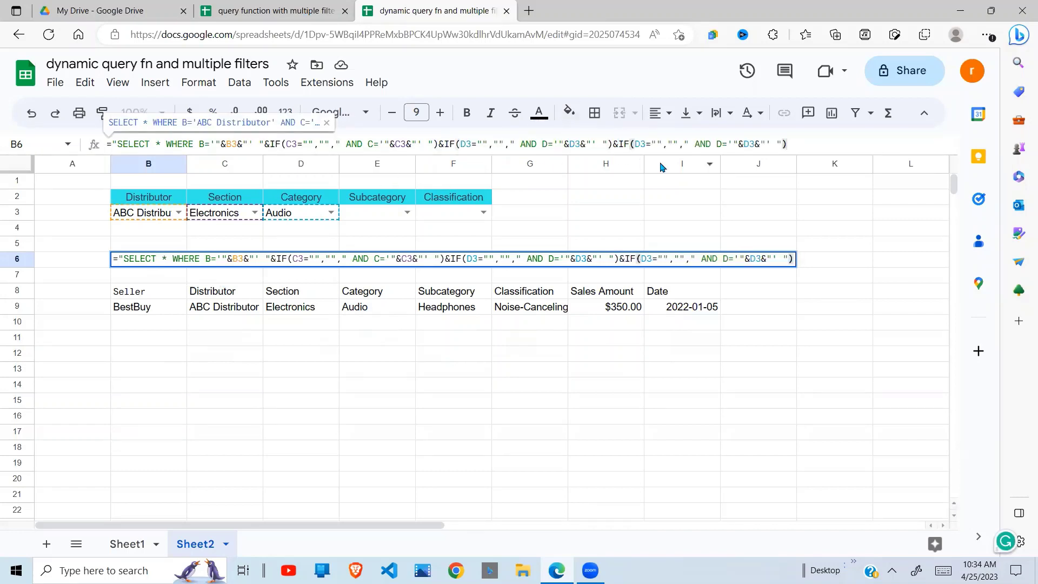
Set the tested cell in B6's last IF condition to E3 and check the Subcategory column's letter on Sheet1
click(643, 144)
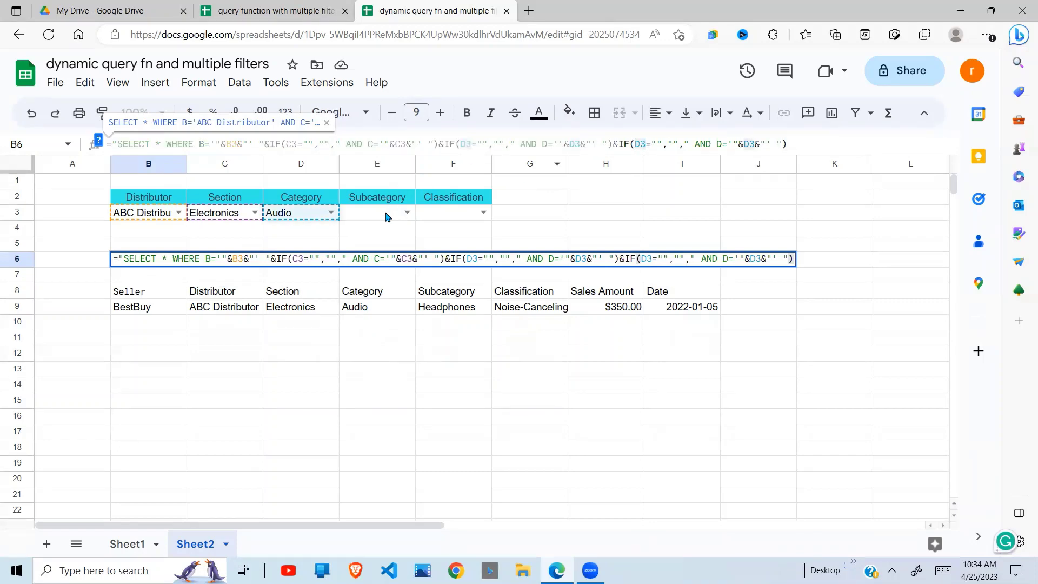
key(BackSpace)
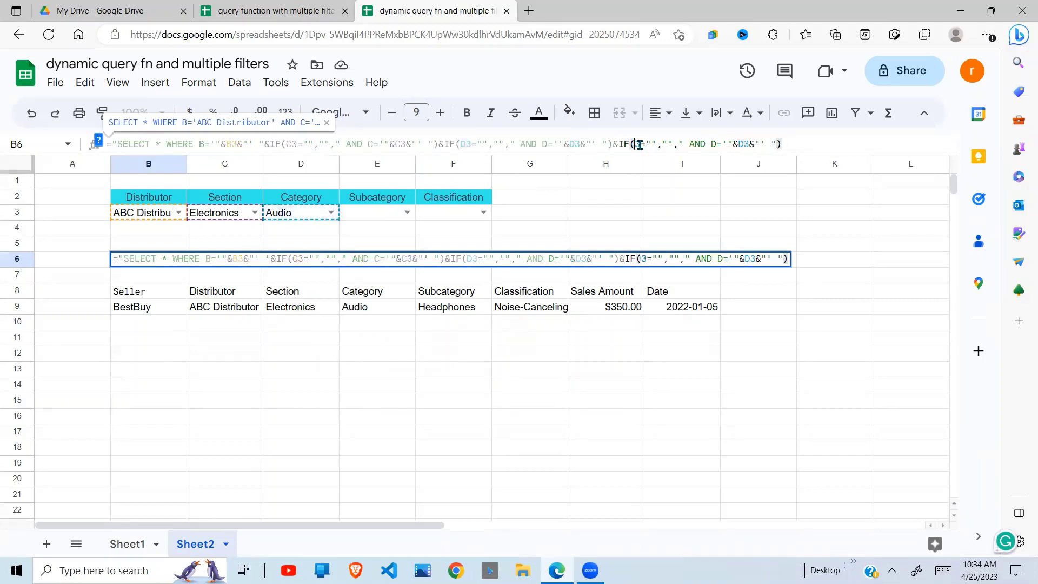
text(E)
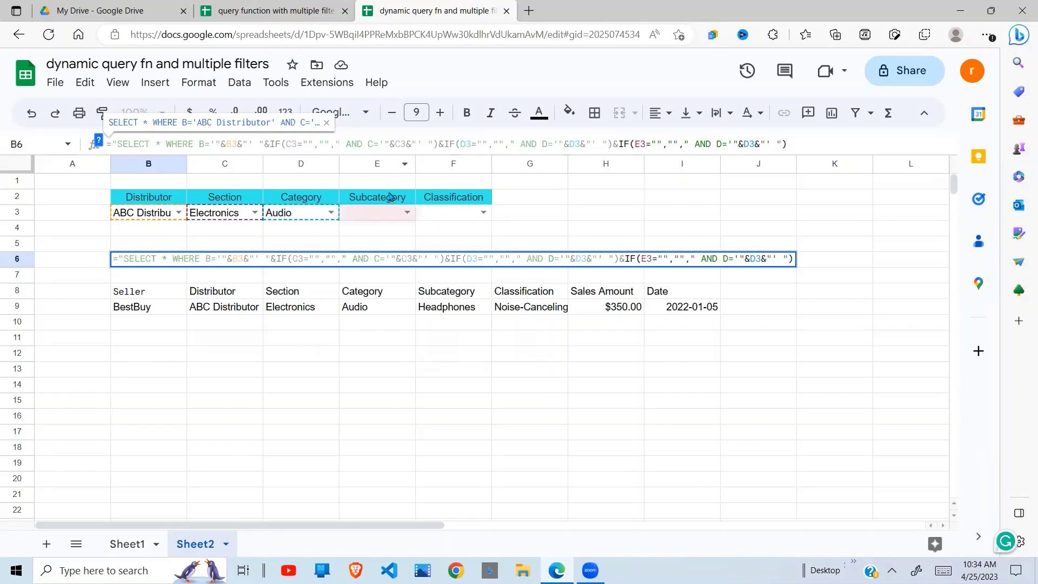
click(131, 546)
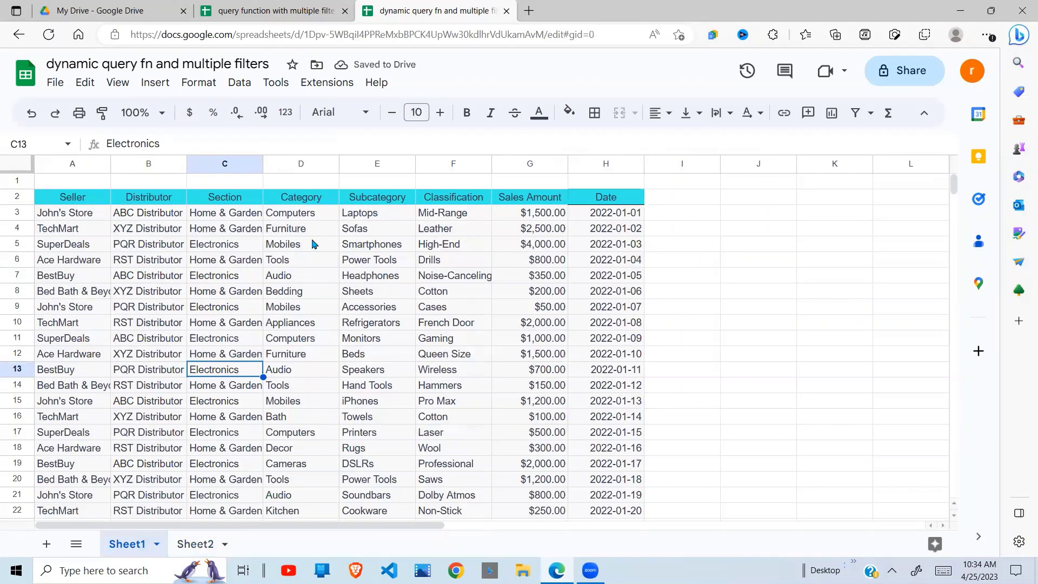
click(194, 545)
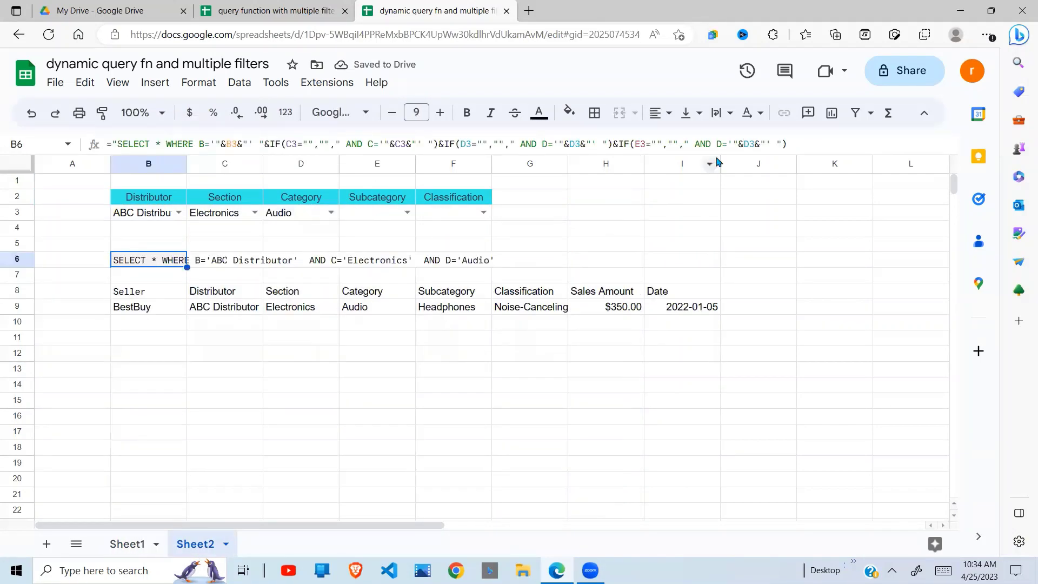
Change the last IF's clause in B6 to " AND E='"&E3&"' " and commit the formula
click(718, 144)
key(BackSpace)
text(E)
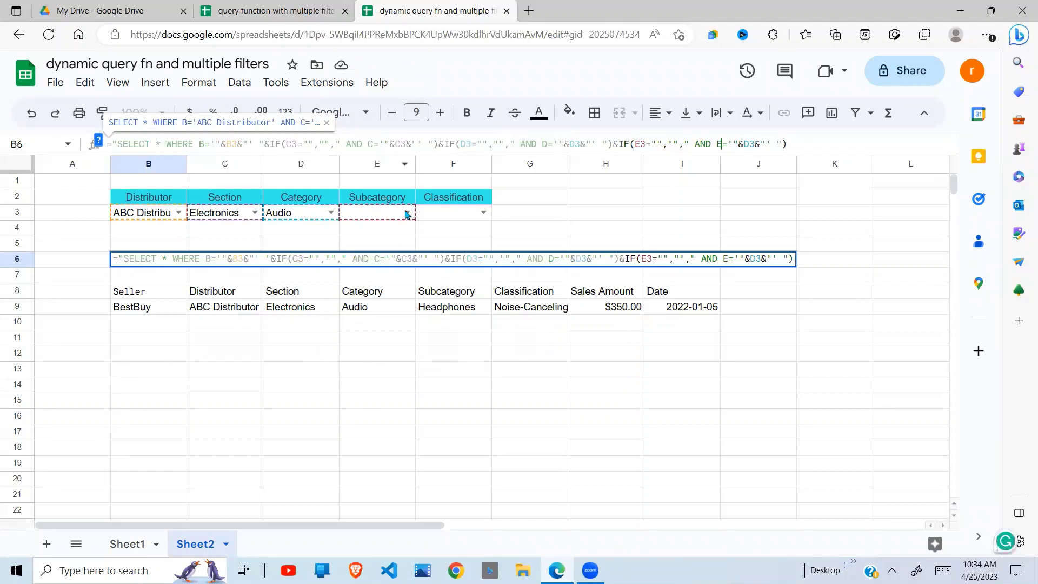
click(749, 144)
key(BackSpace)
text(E)
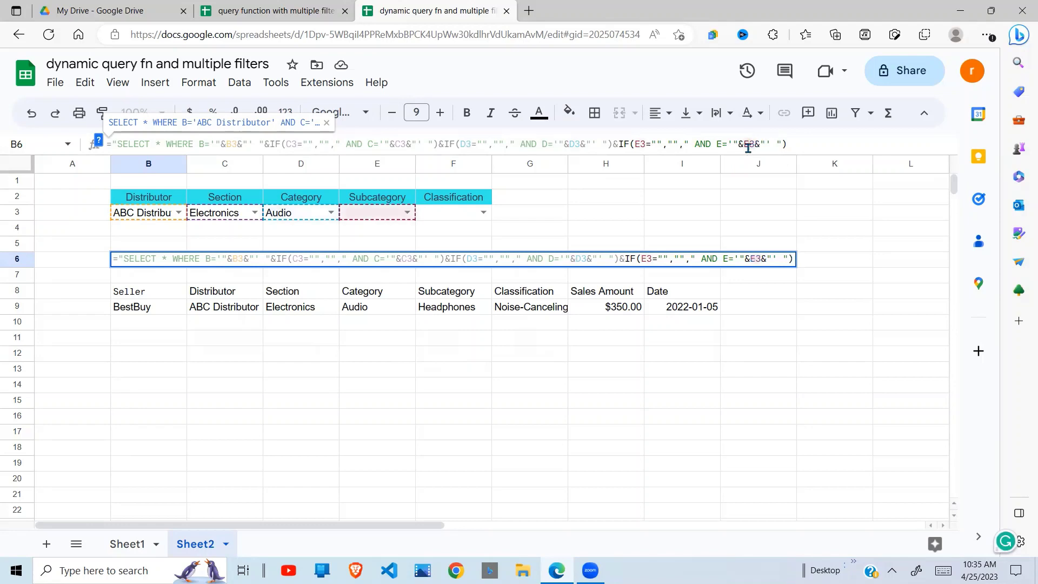
key(Return)
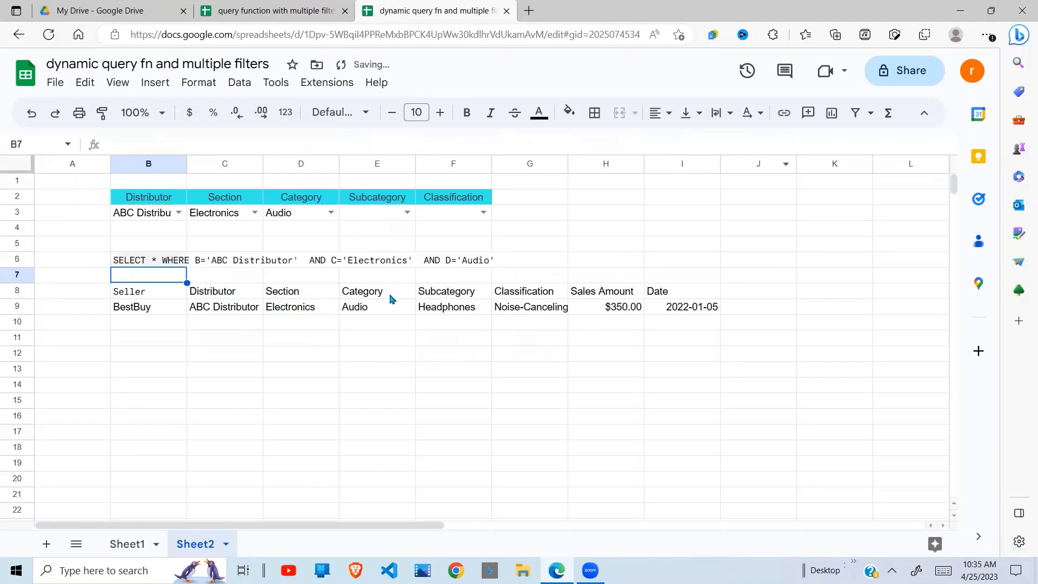
Check the results' Subcategory value and set the Subcategory filter in E3 to Headphones
click(361, 323)
click(482, 306)
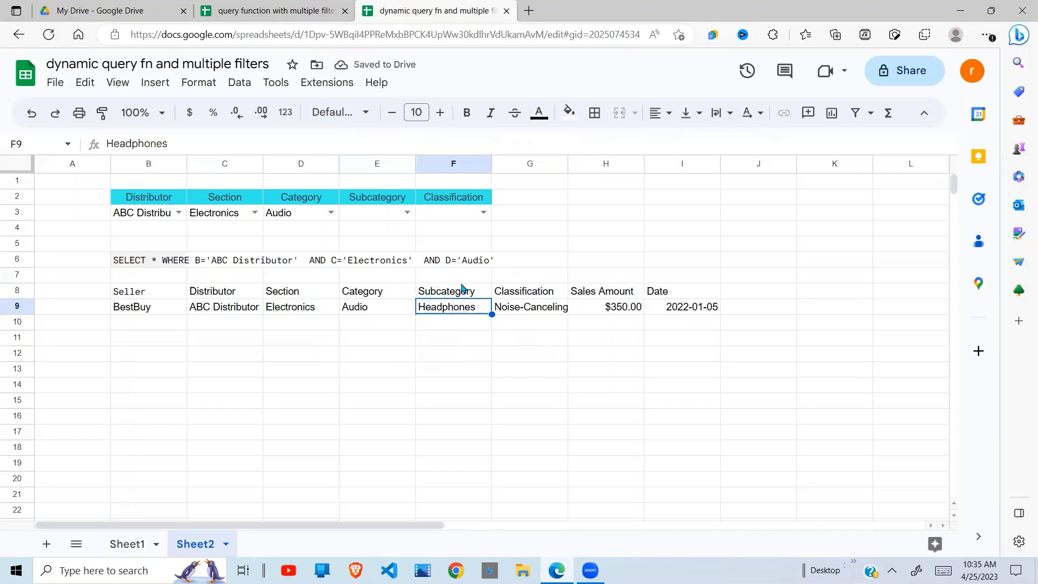
click(407, 211)
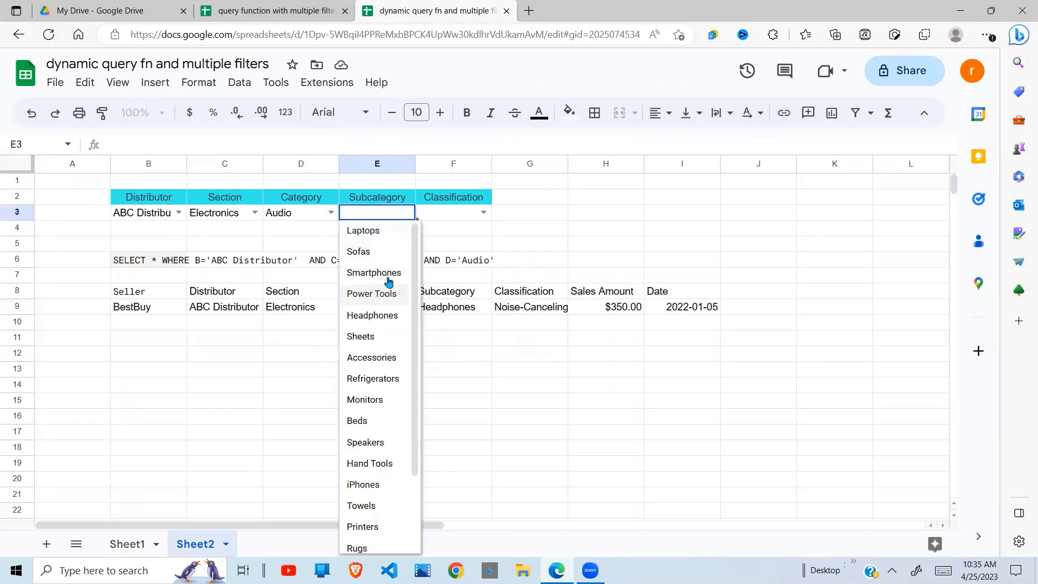
click(387, 316)
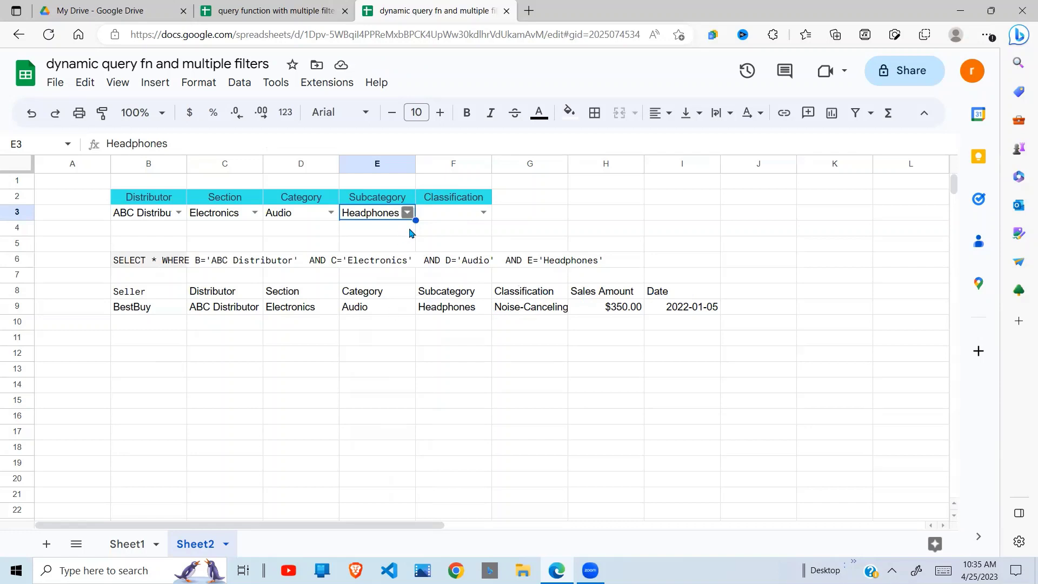
Clear the Subcategory filter in E3, try it with Laptops, and set it back to Headphones
key(Delete)
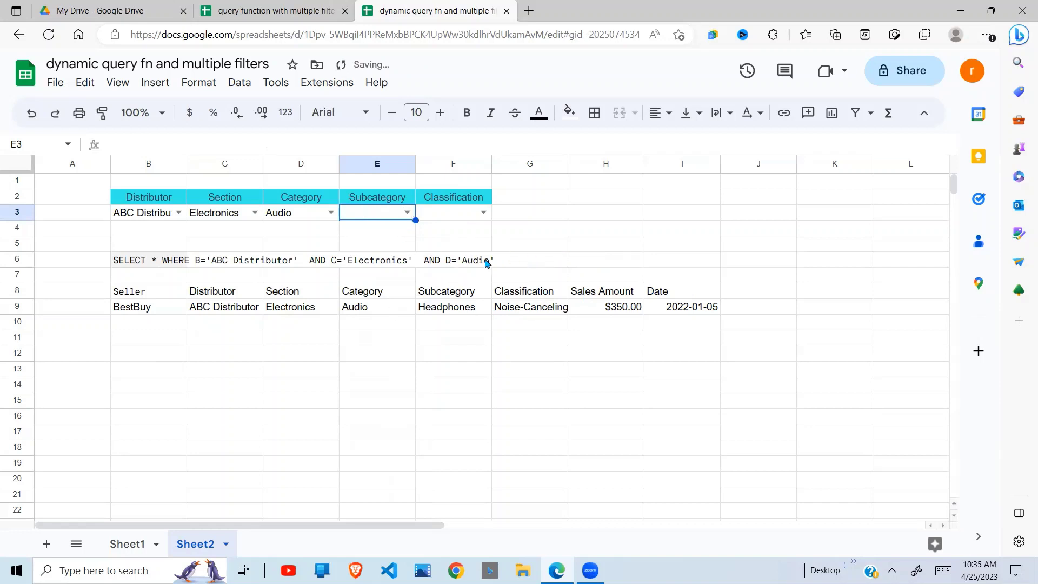
click(407, 213)
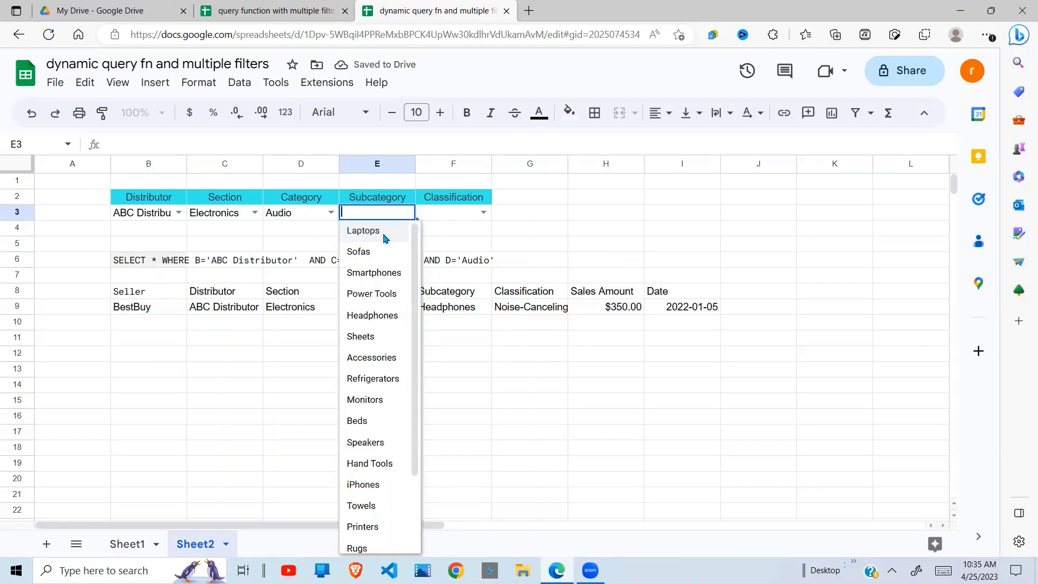
click(363, 231)
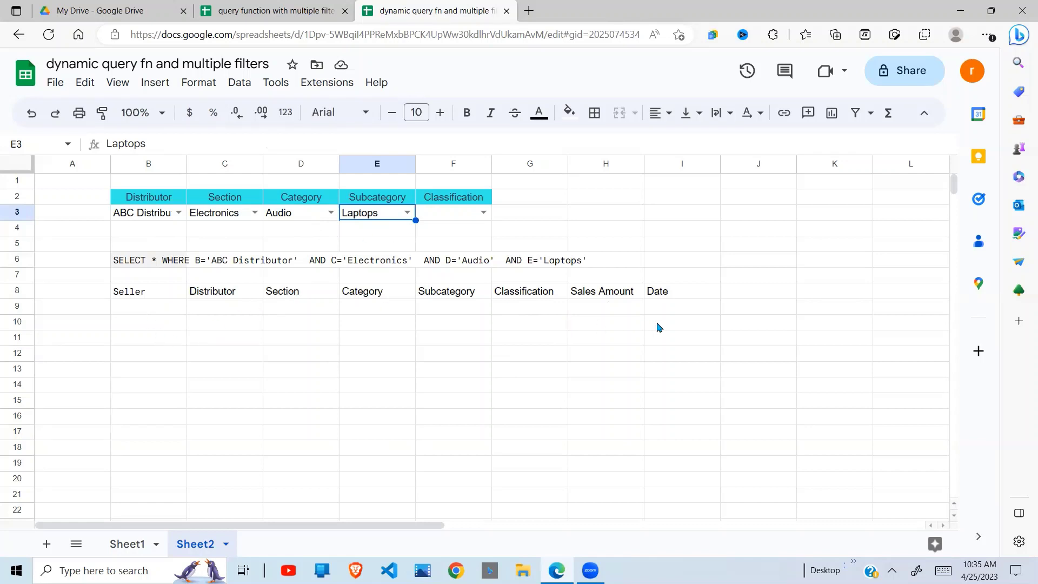
click(407, 212)
click(385, 317)
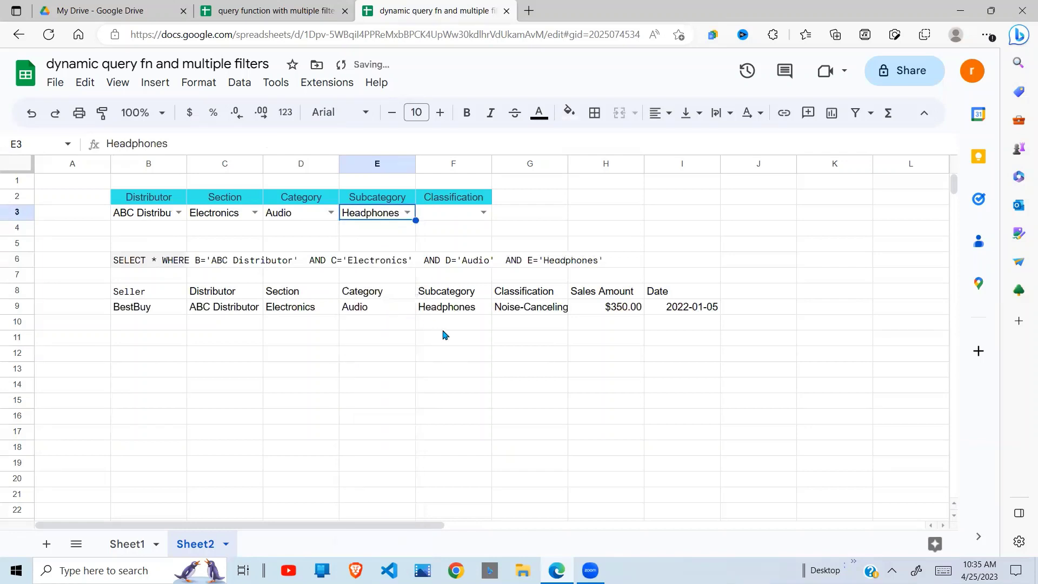
Copy the &IF(E3="",""," AND E='"&E3&"' ") part of the B6 formula and paste it at the formula's end
click(459, 217)
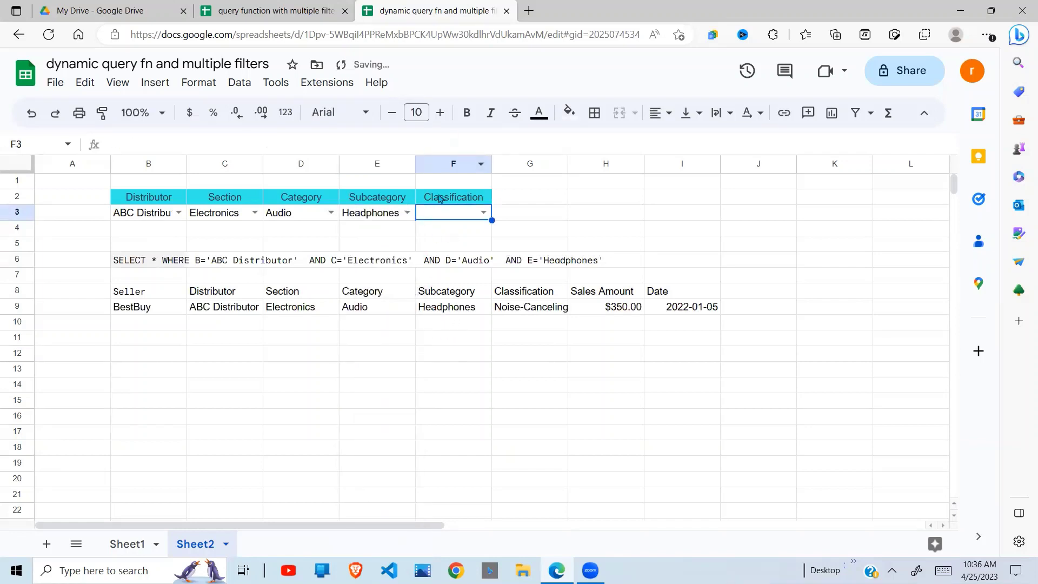
click(134, 260)
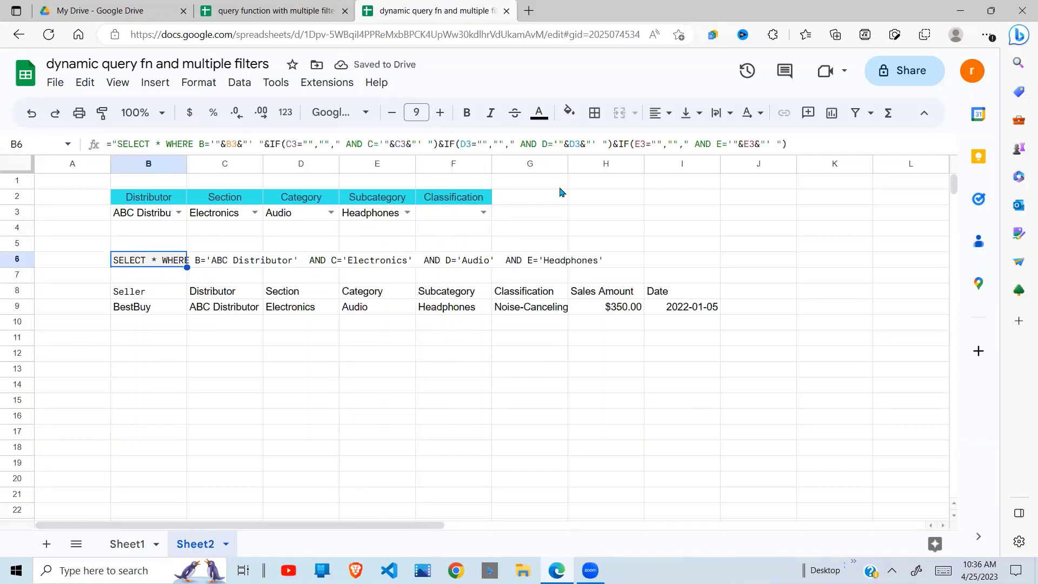
drag(787, 144, 616, 145)
key(ctrl+c)
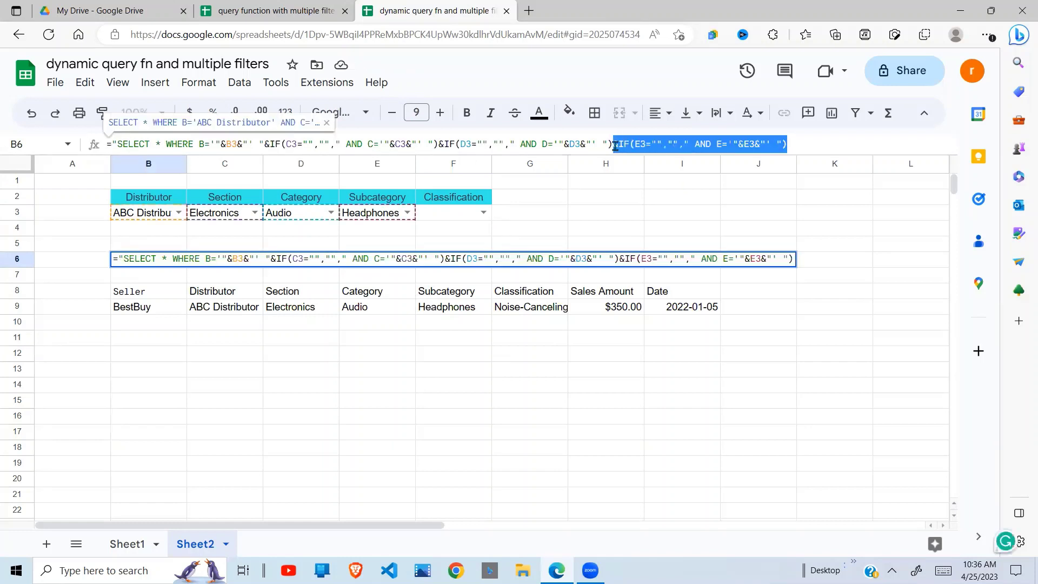
click(793, 143)
key(ctrl+v)
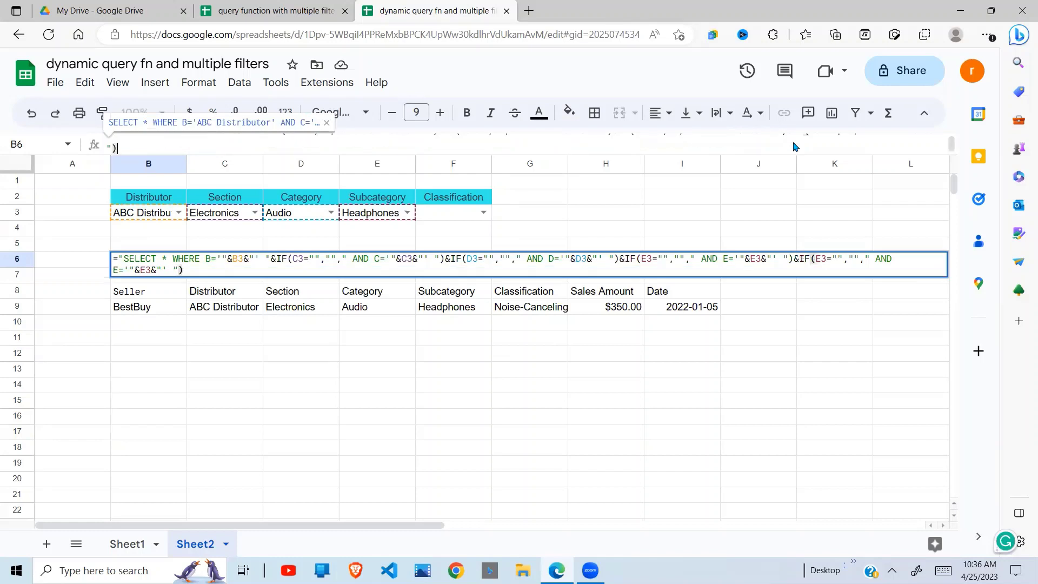
Change the last IF in B6 to test F3 and add " AND F='"&F3&"' ", and commit the formula
click(822, 259)
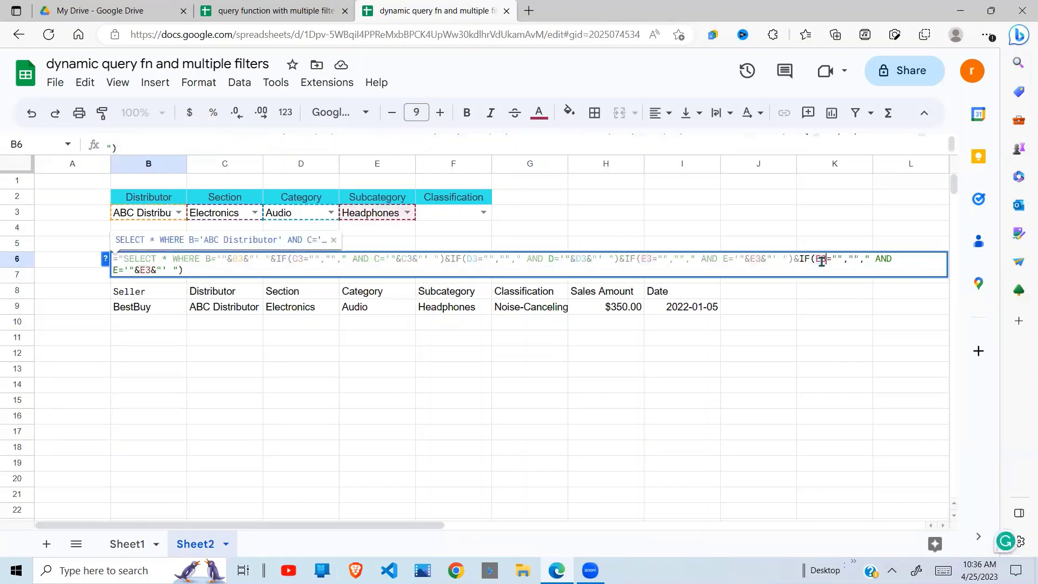
key(BackSpace)
text(F)
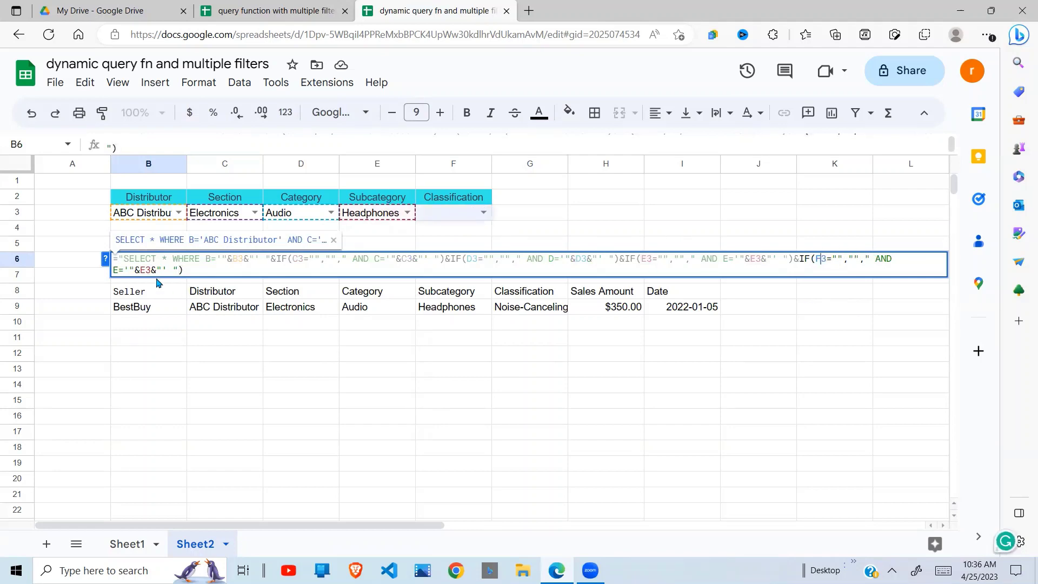
click(116, 269)
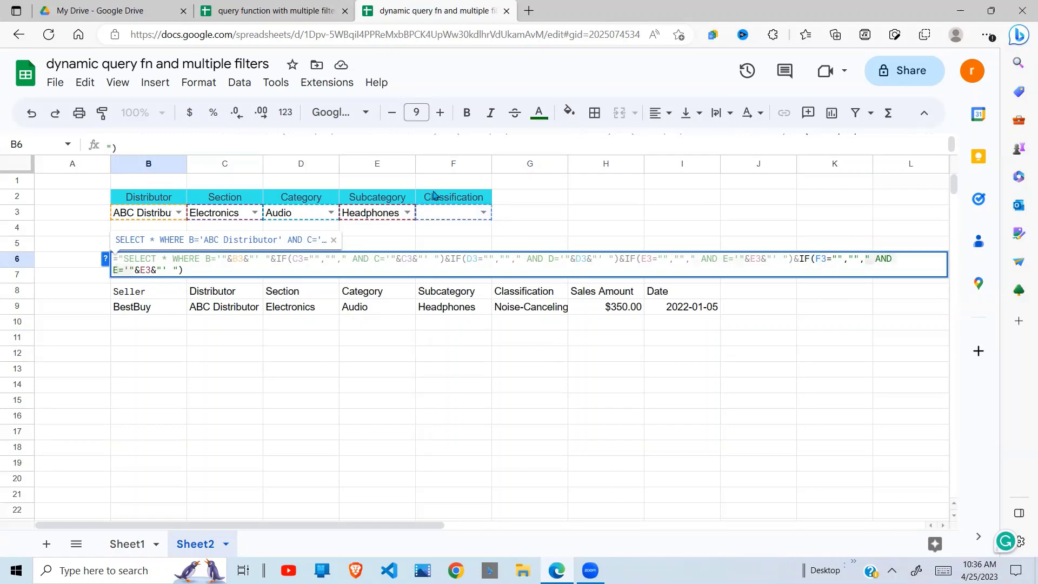
key(BackSpace)
text(F)
double_click(145, 270)
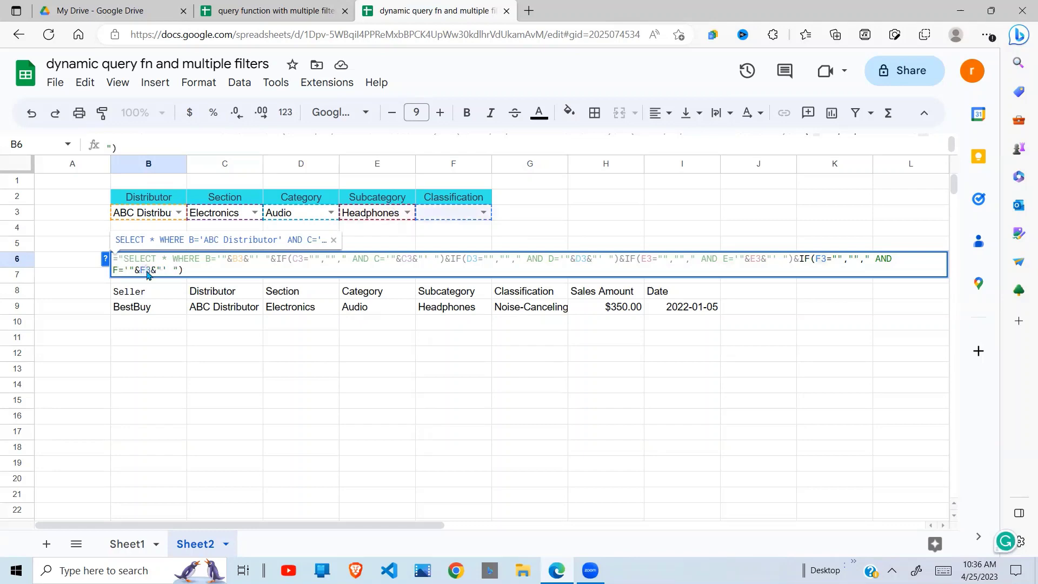
key(Return)
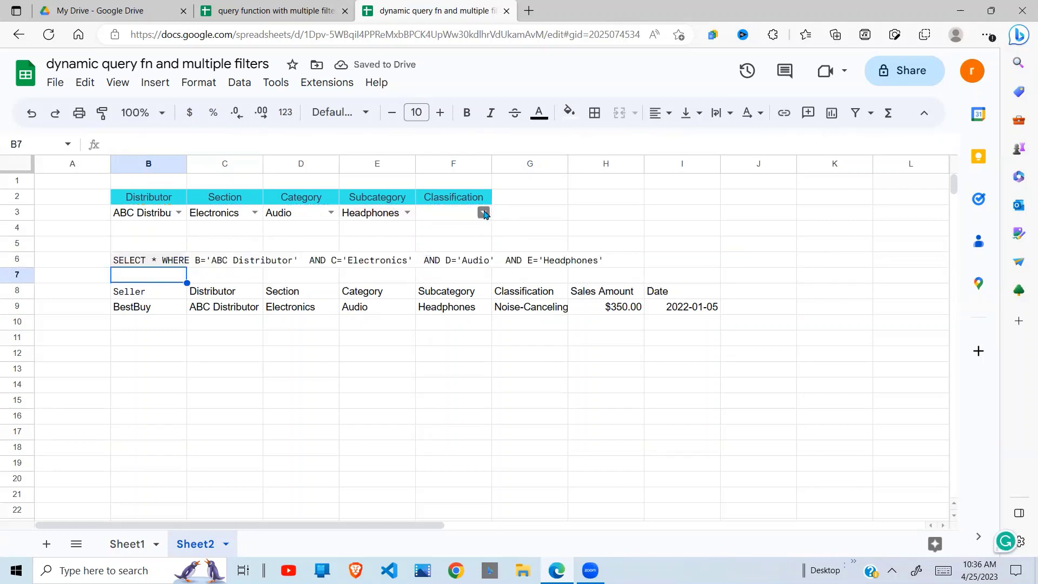
Try the Classification filter in F3 with Noise-Canceling and Mid-Range, and clear it
click(483, 213)
click(478, 316)
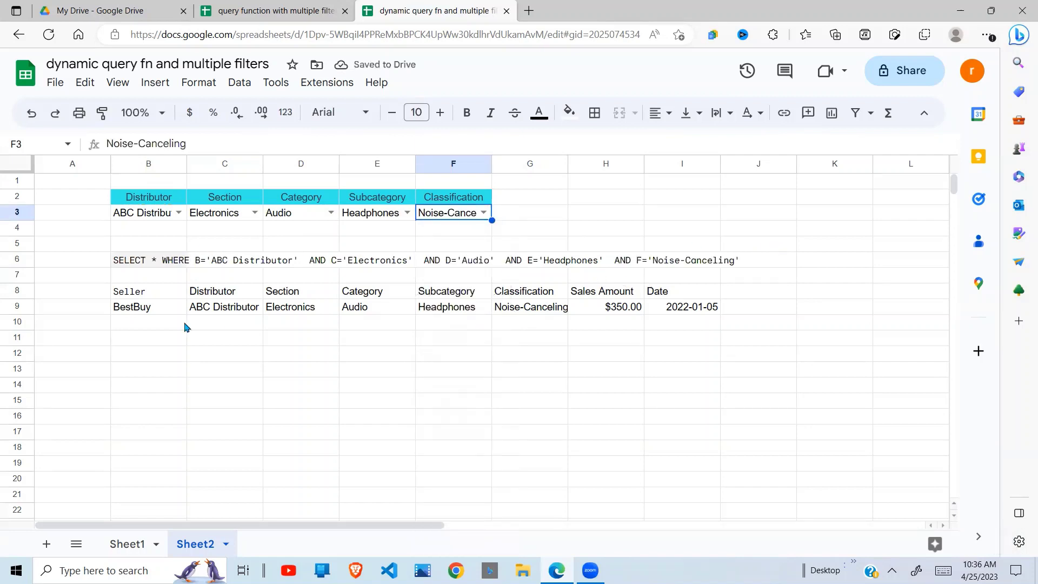
click(483, 212)
click(468, 233)
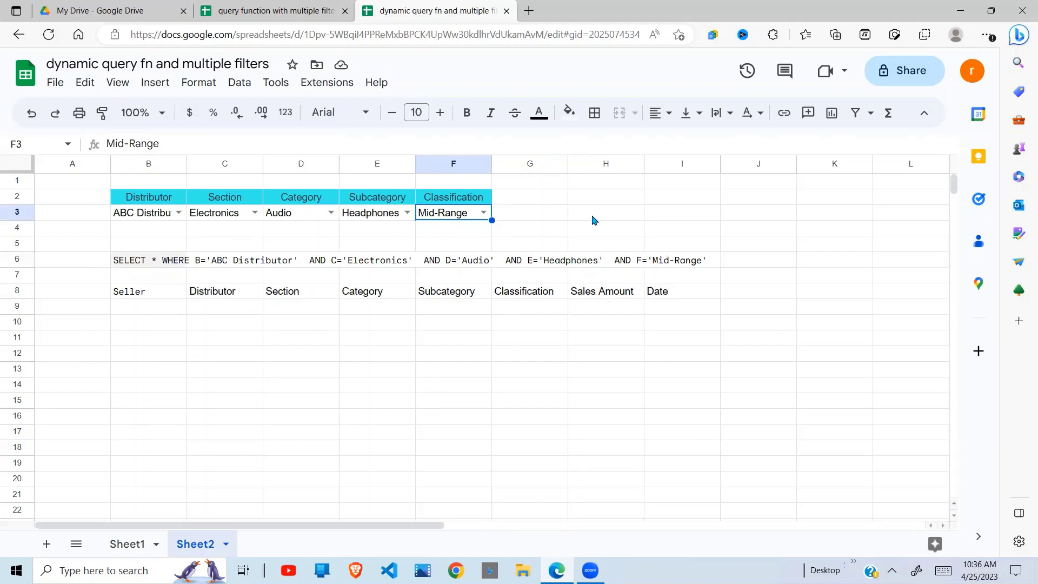
key(Delete)
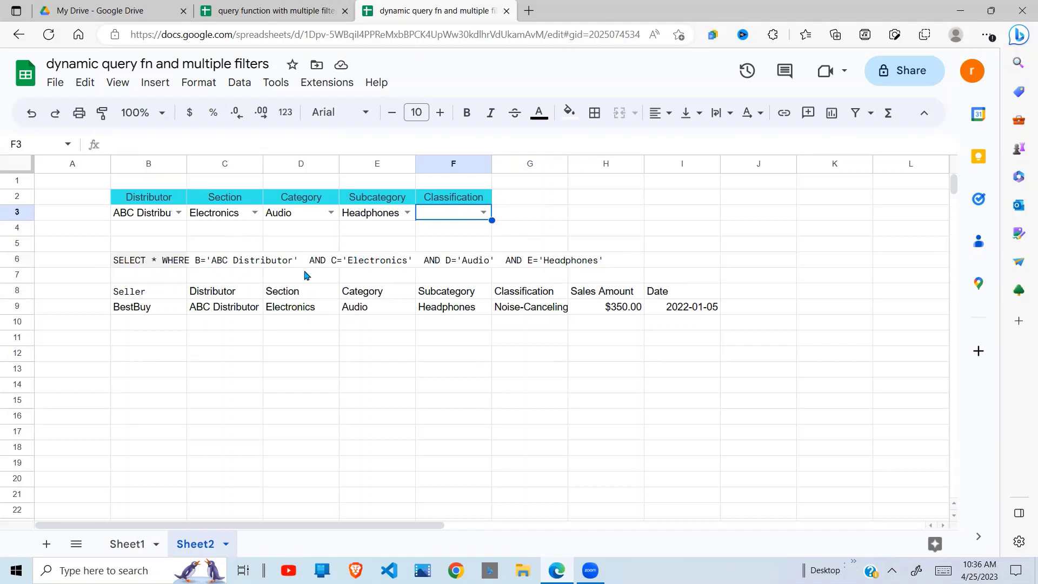
Clear the Subcategory, Category and Section filters in E3, D3 and C3, leaving only the Distributor filter
click(385, 220)
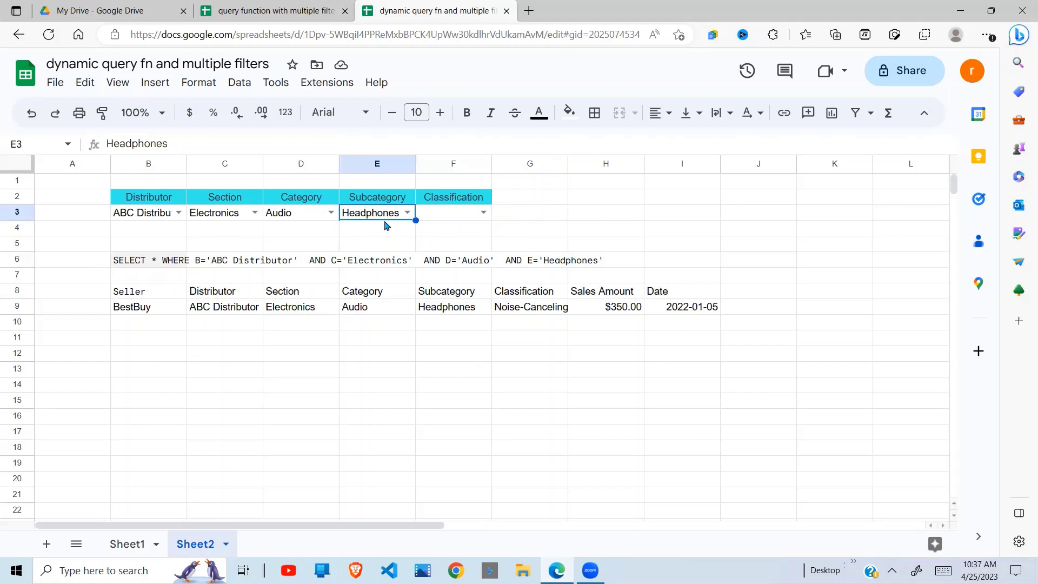
key(Delete)
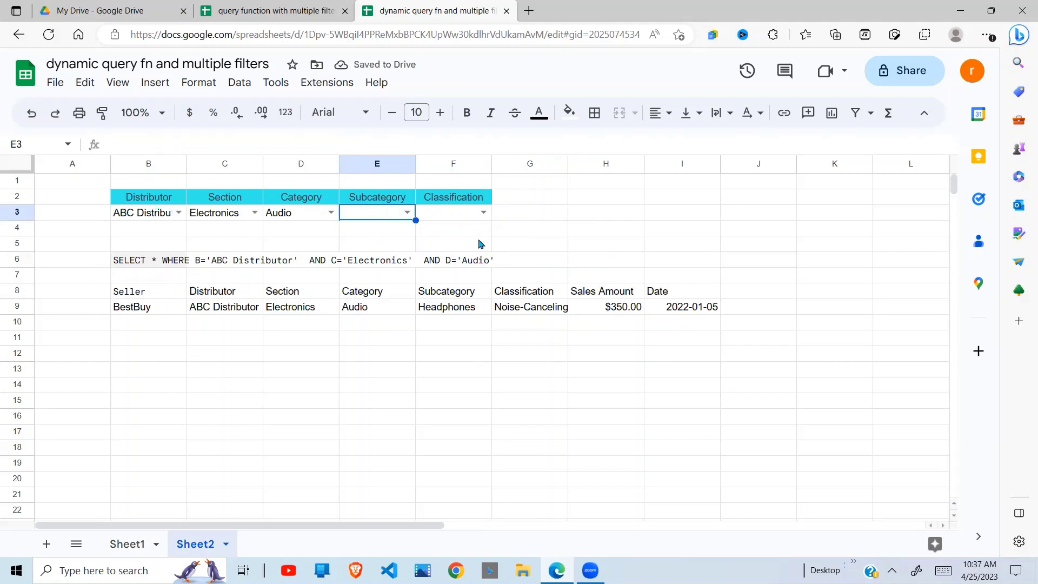
click(312, 217)
key(Delete)
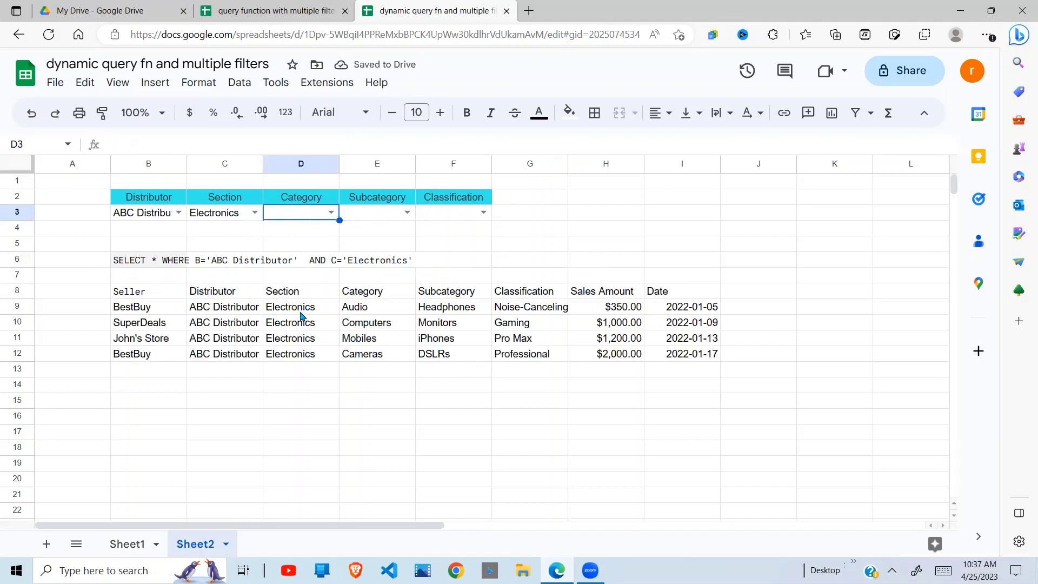
click(242, 202)
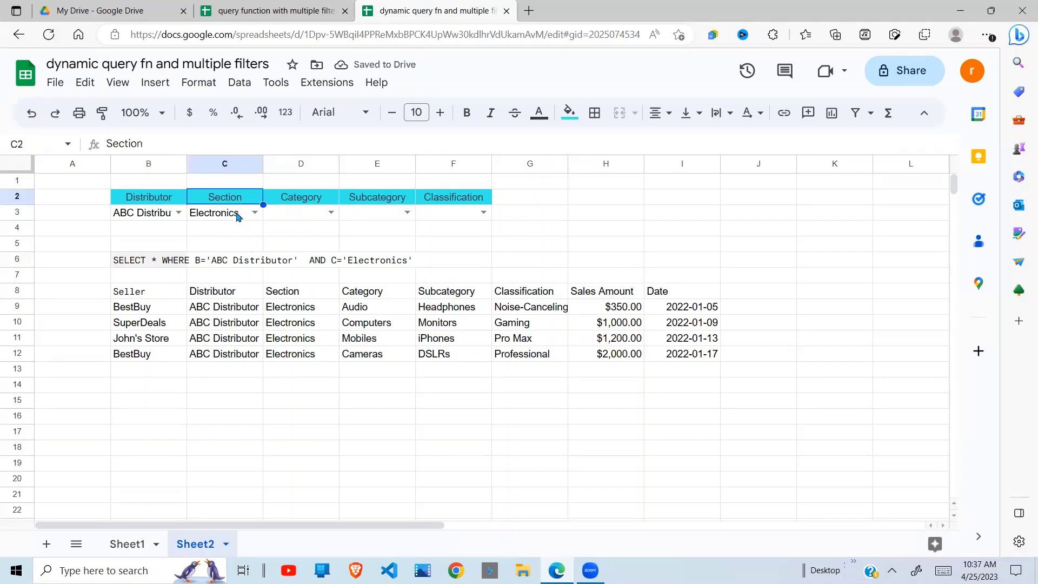
click(236, 217)
key(Delete)
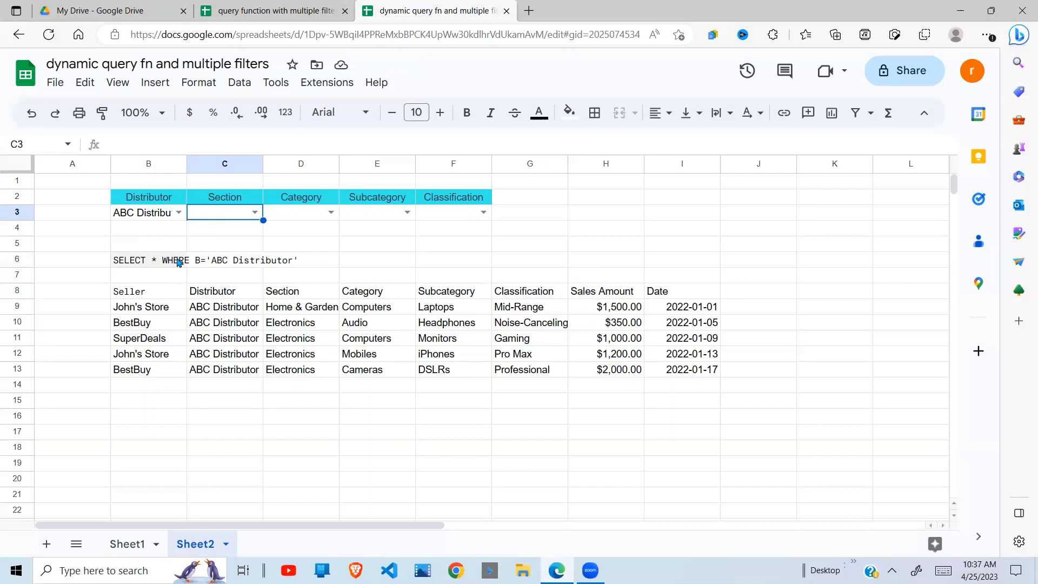
Check the QUERY formula in B8 and copy the whole B6 formula text without its leading equals sign
click(147, 295)
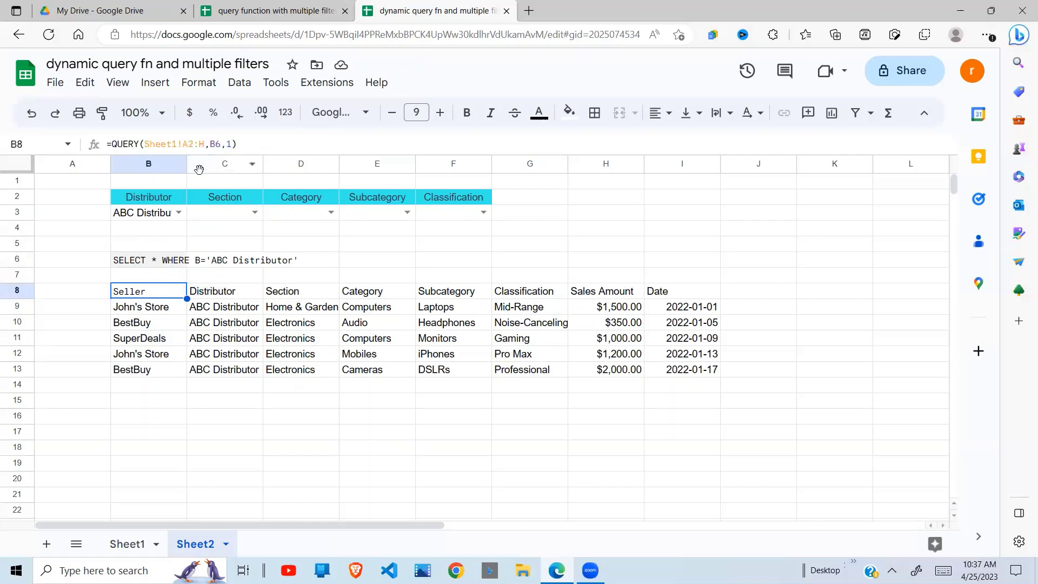
click(160, 263)
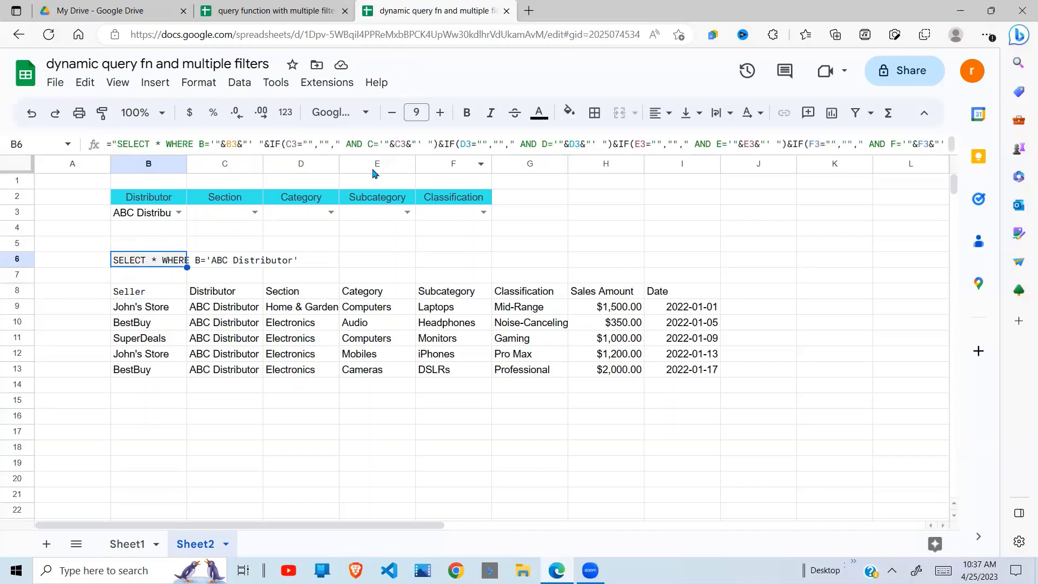
drag(382, 155, 382, 182)
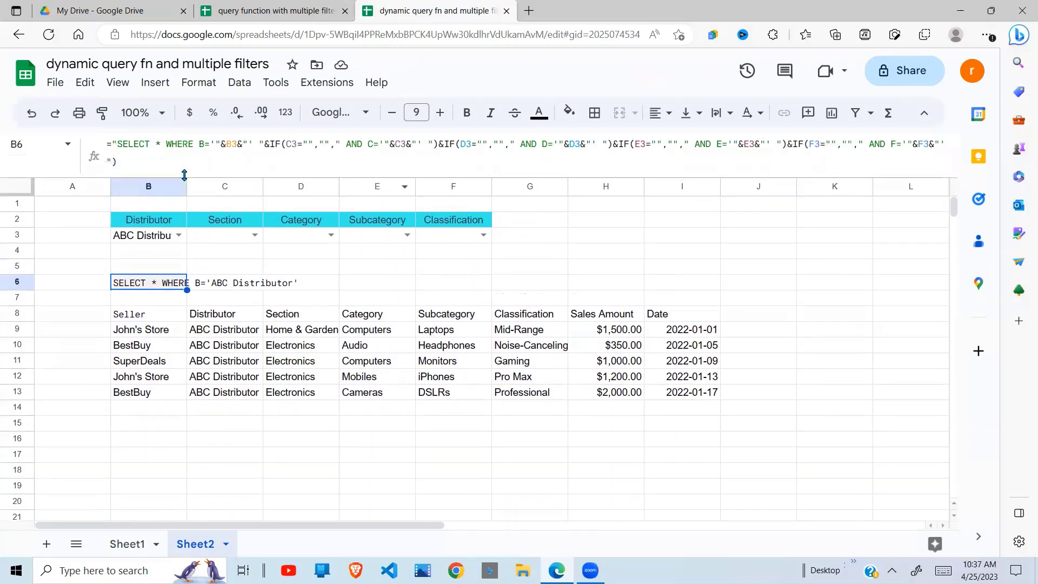
drag(133, 161, 111, 145)
key(ctrl+c)
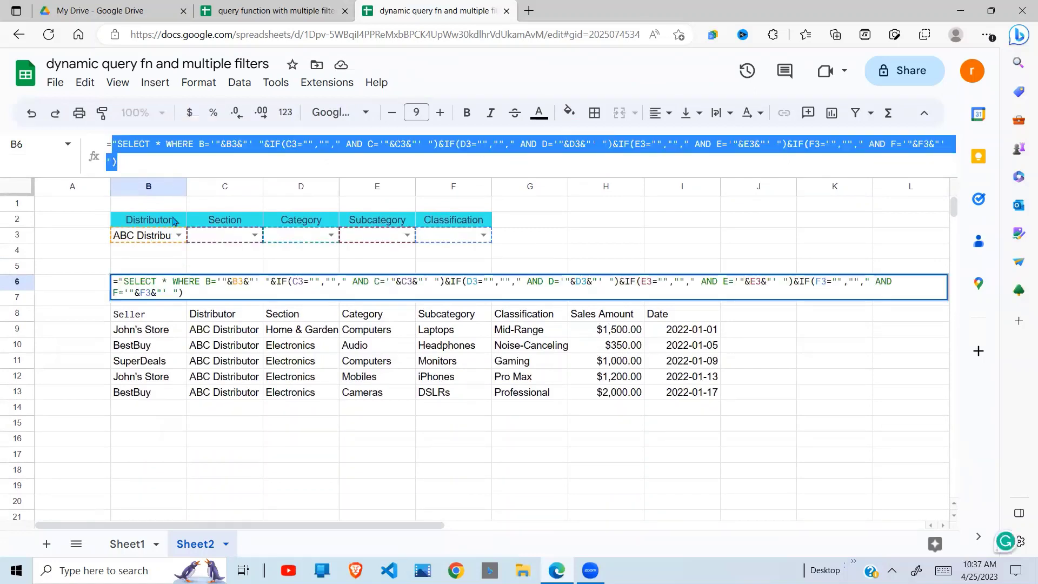
click(182, 442)
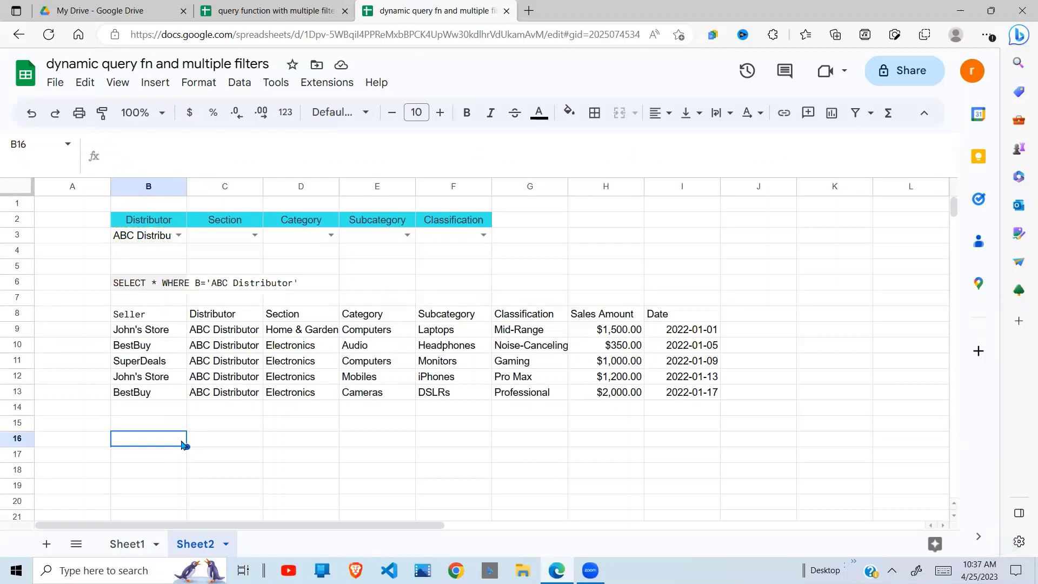
Replace the B6 reference in B8's QUERY formula with the copied query string expression and commit it
click(152, 312)
click(220, 145)
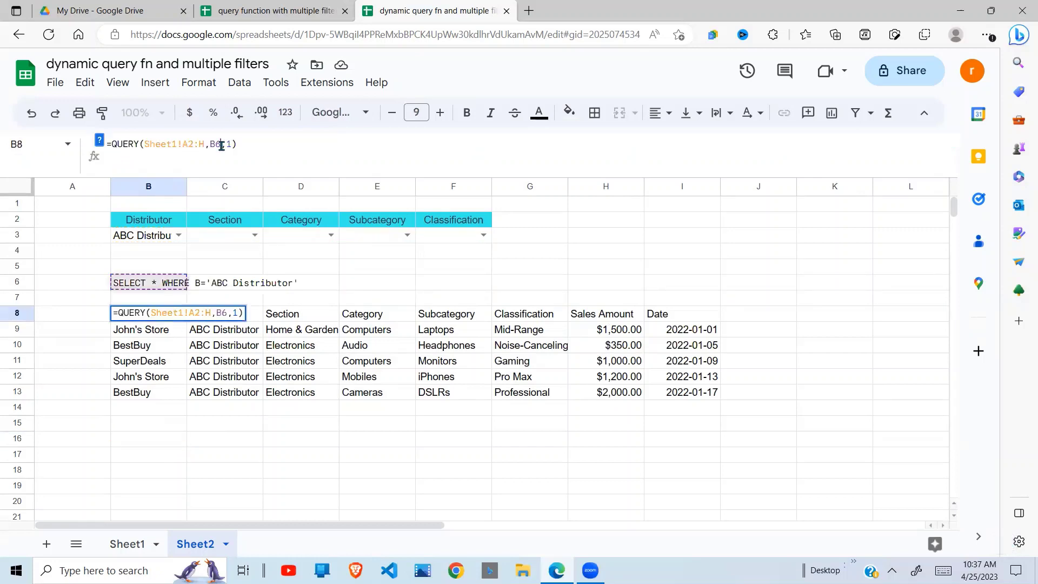
key(BackSpace)
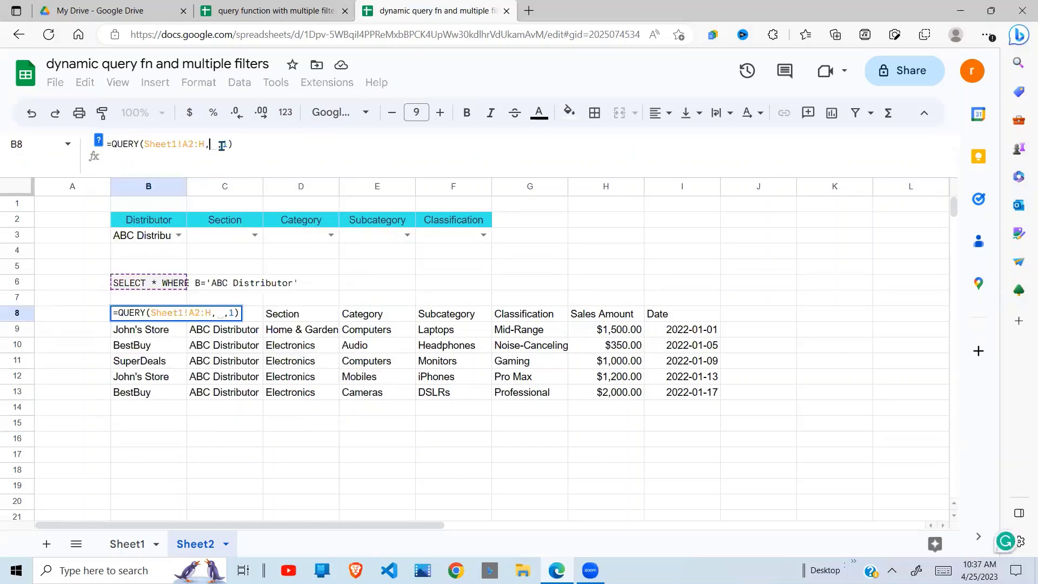
key(ctrl+v)
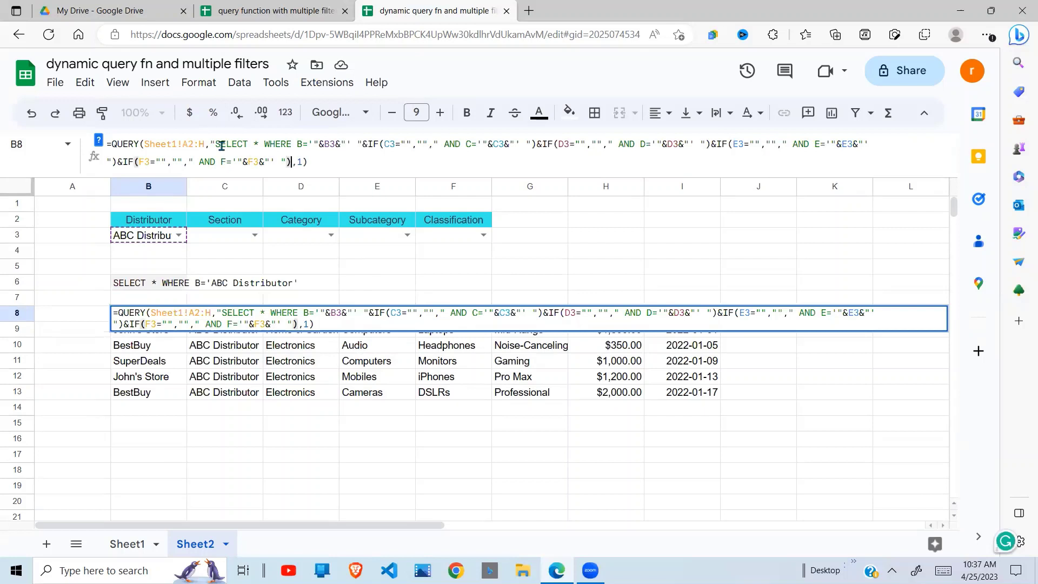
key(Return)
Delete the helper query string formula from B6
drag(144, 287, 139, 298)
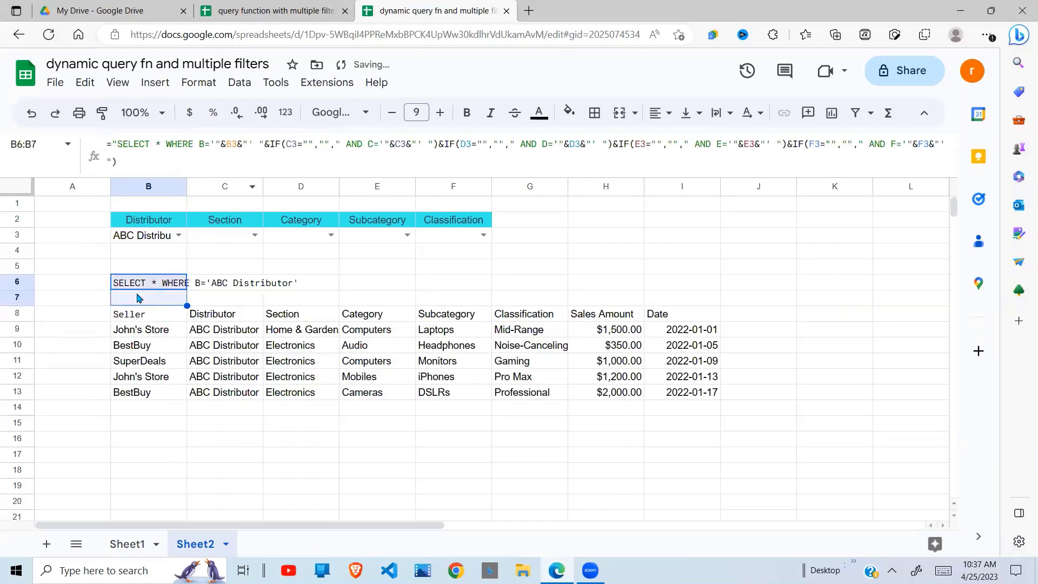
click(217, 269)
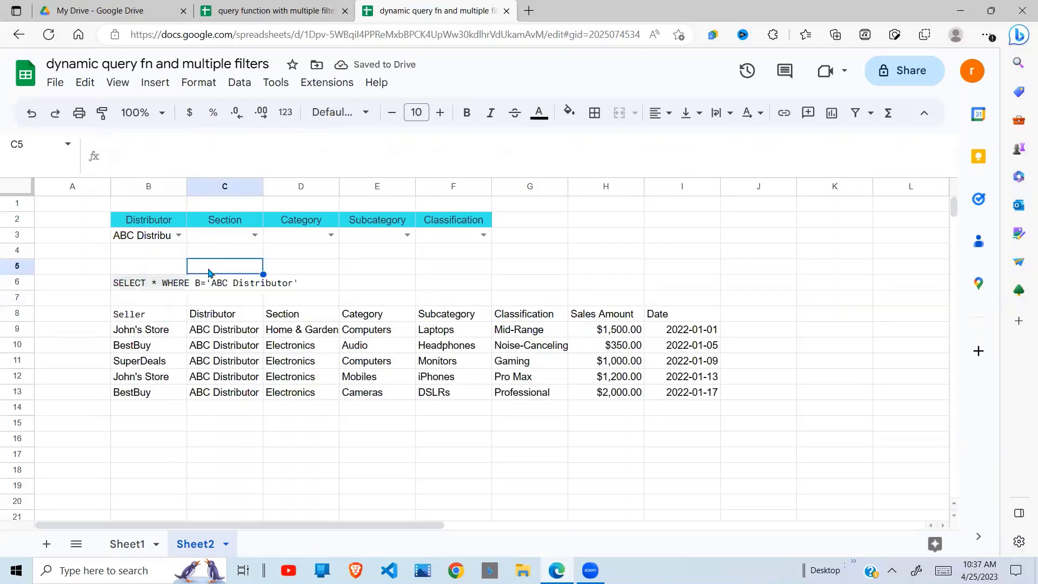
click(165, 285)
key(Delete)
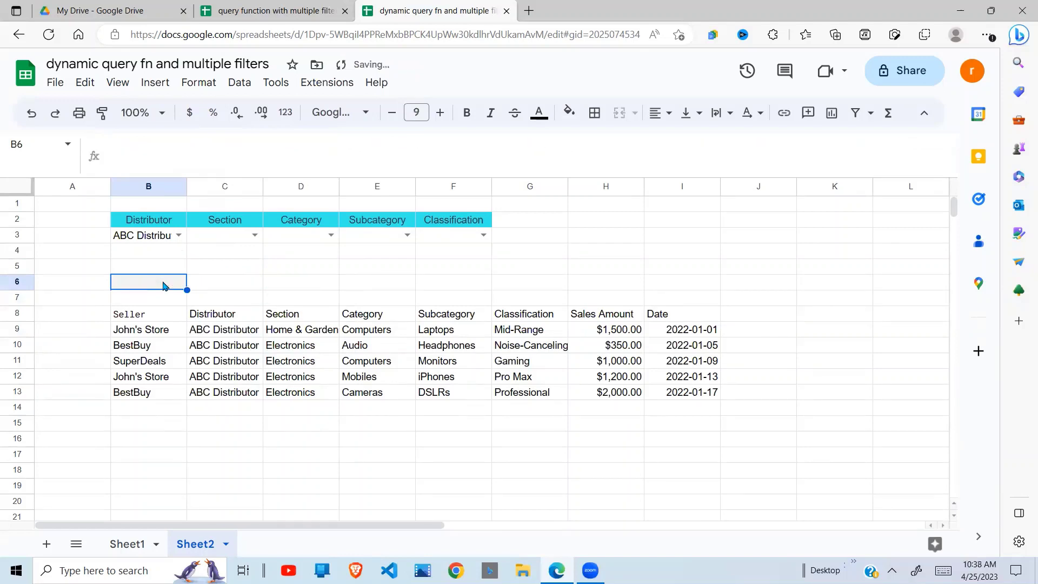
click(217, 291)
key(Left)
Set the Section filter in C3 to Electronics and the Category filter in D3 to Audio
click(222, 236)
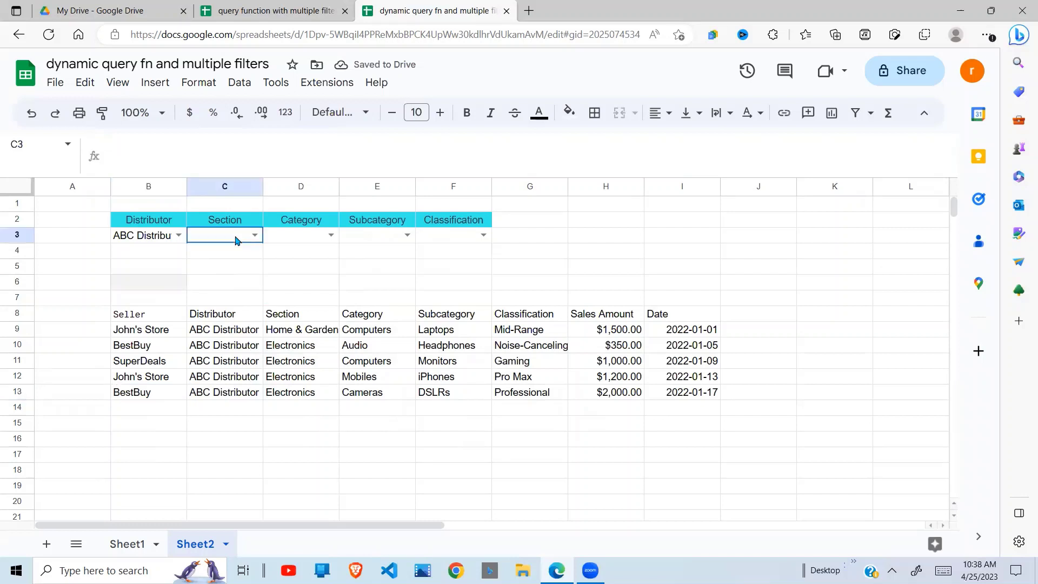
click(254, 236)
click(236, 272)
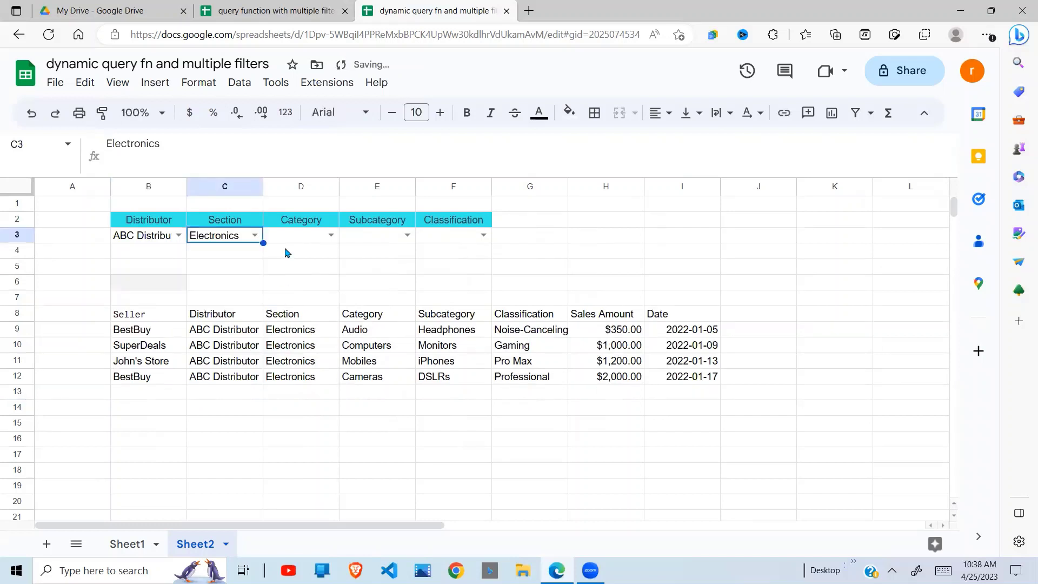
click(324, 236)
click(331, 235)
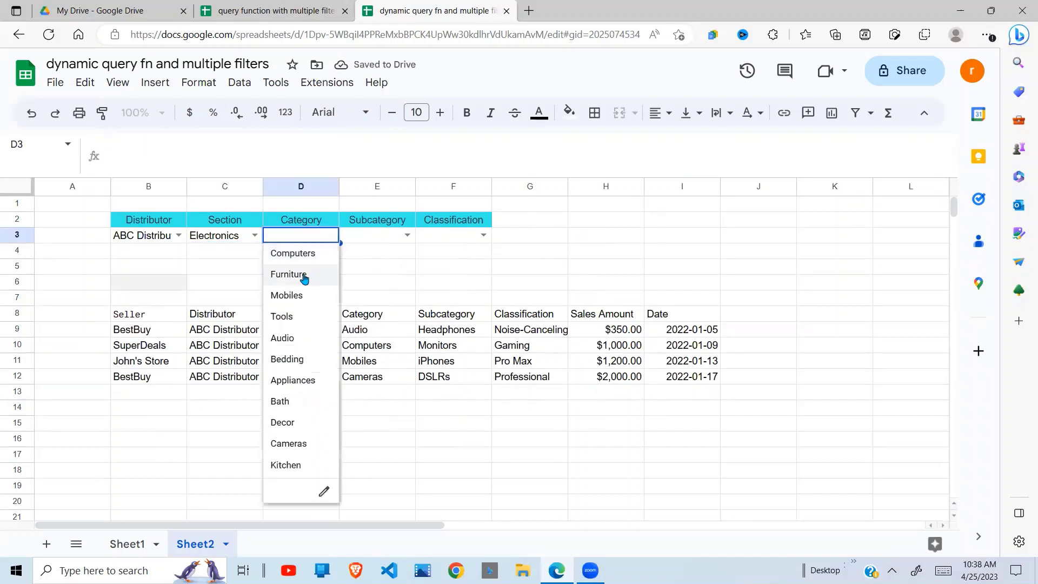
click(290, 341)
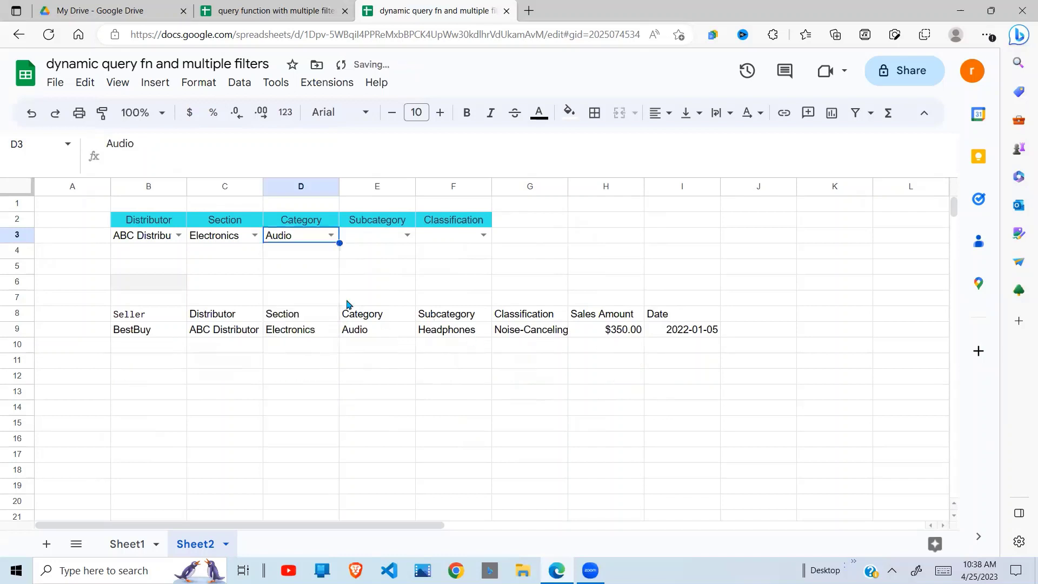
Clear the Category filter in D3 and select the Section filter cell C3
key(Delete)
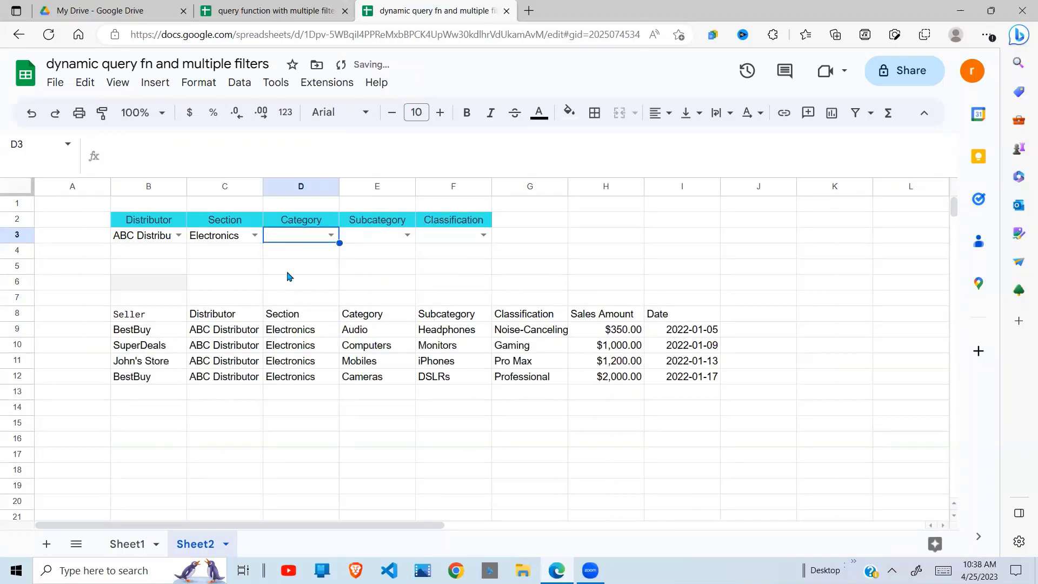
click(221, 237)
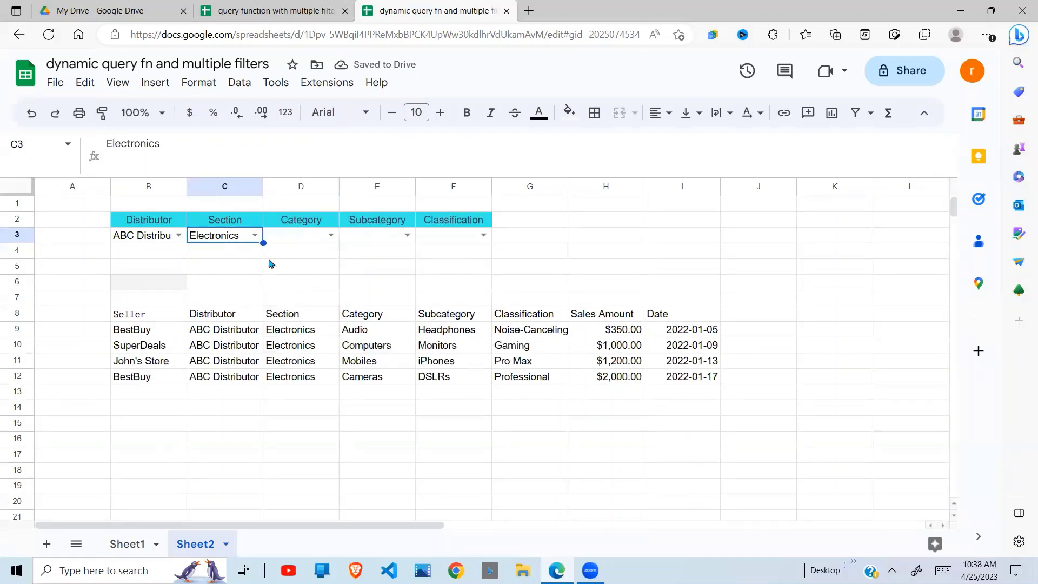